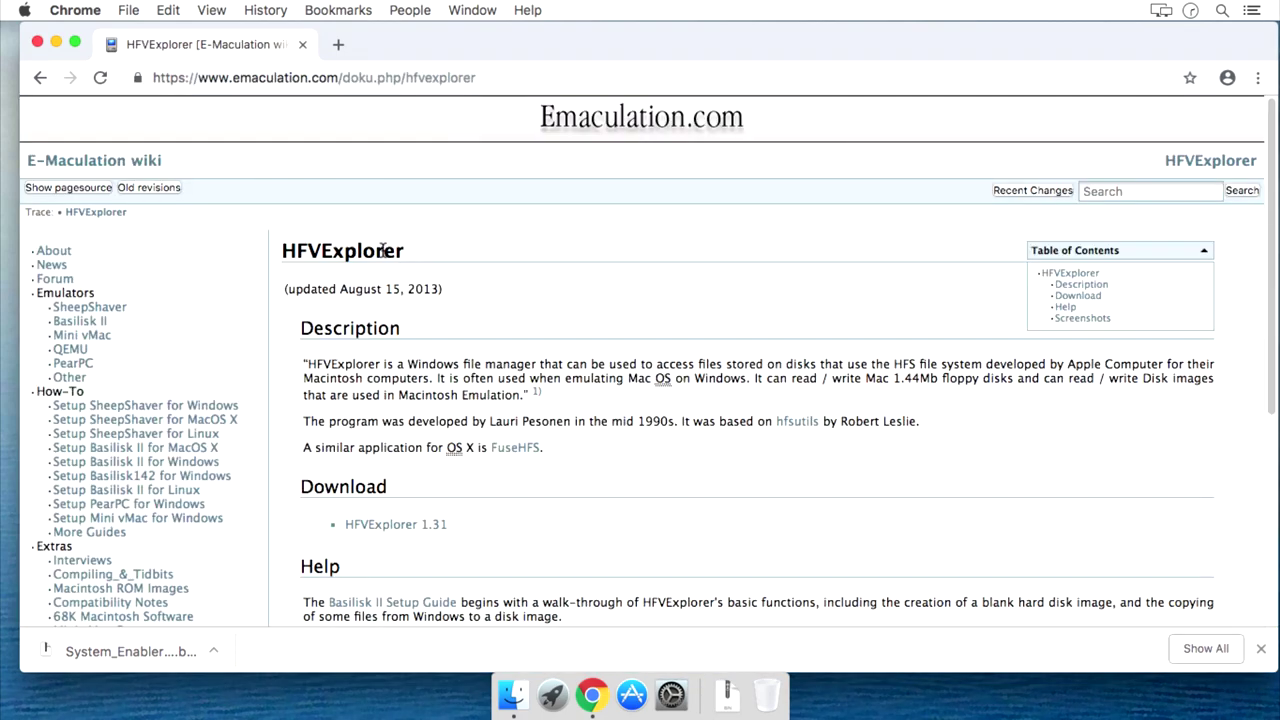
double_click(383, 250)
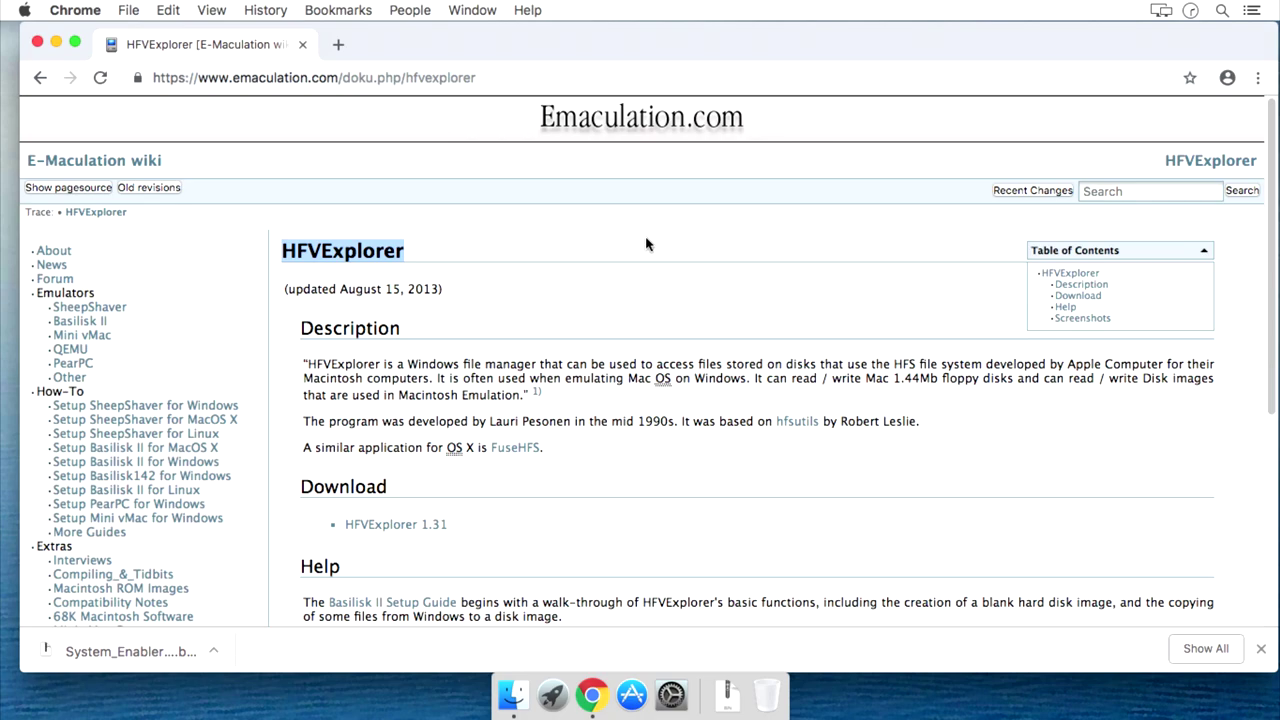
click(646, 244)
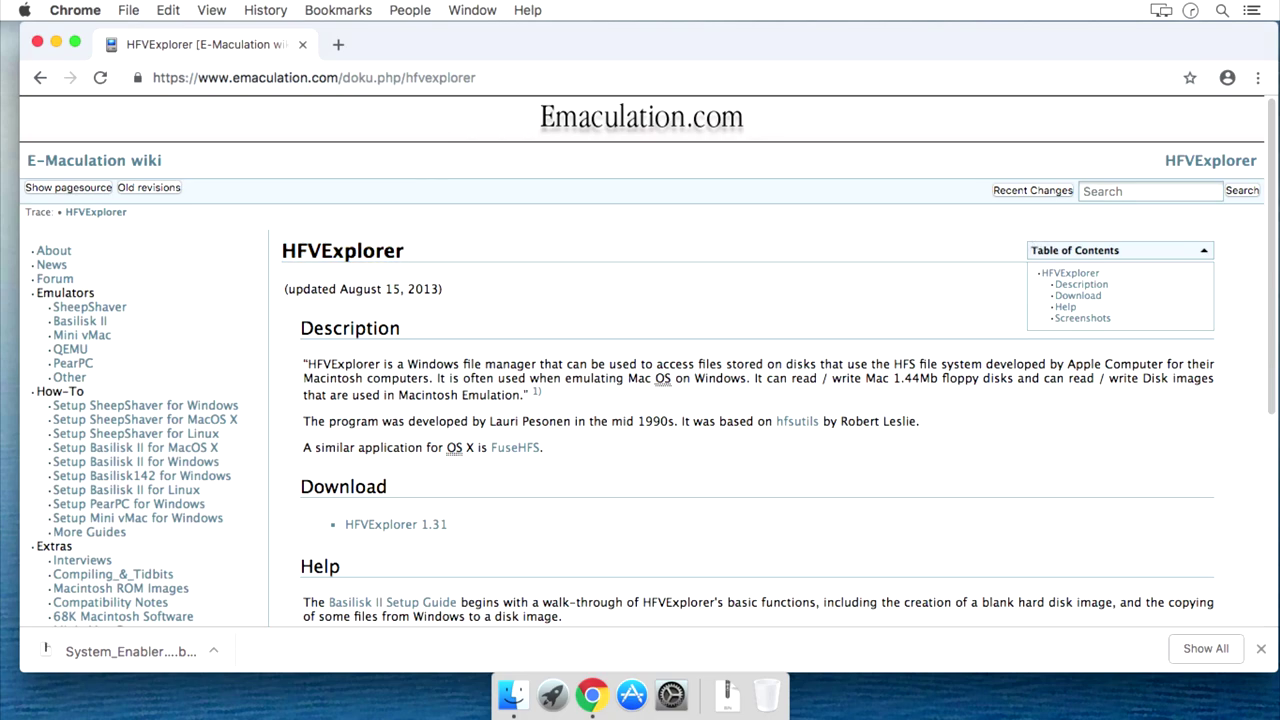
drag(303, 447, 619, 460)
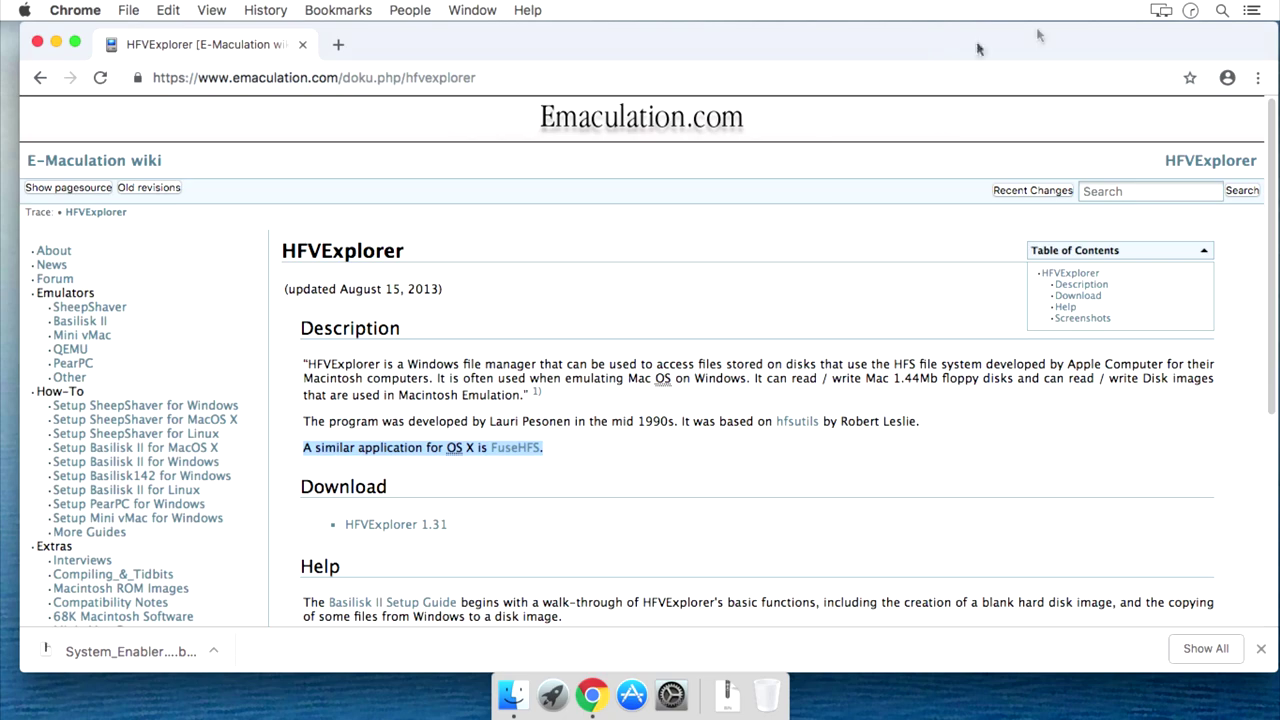
- Search the Mac with Spotlight for "wine"
click(1223, 12)
text(w)
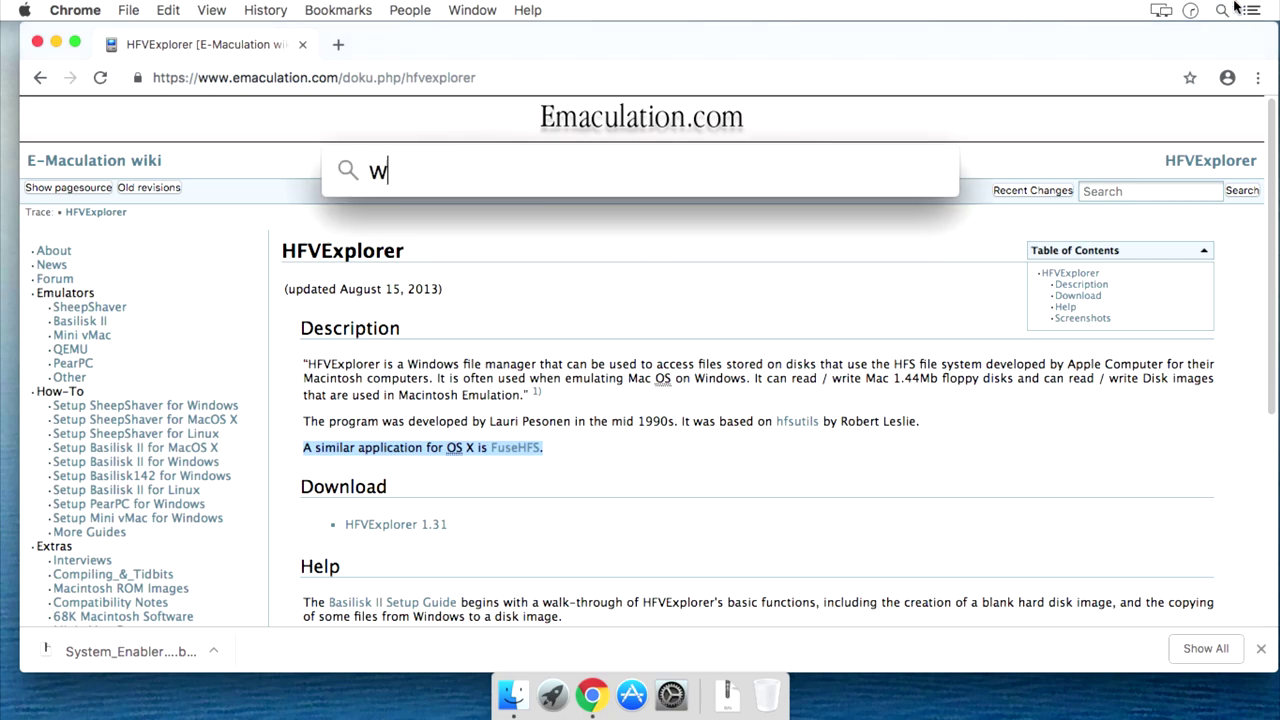
text(ine)
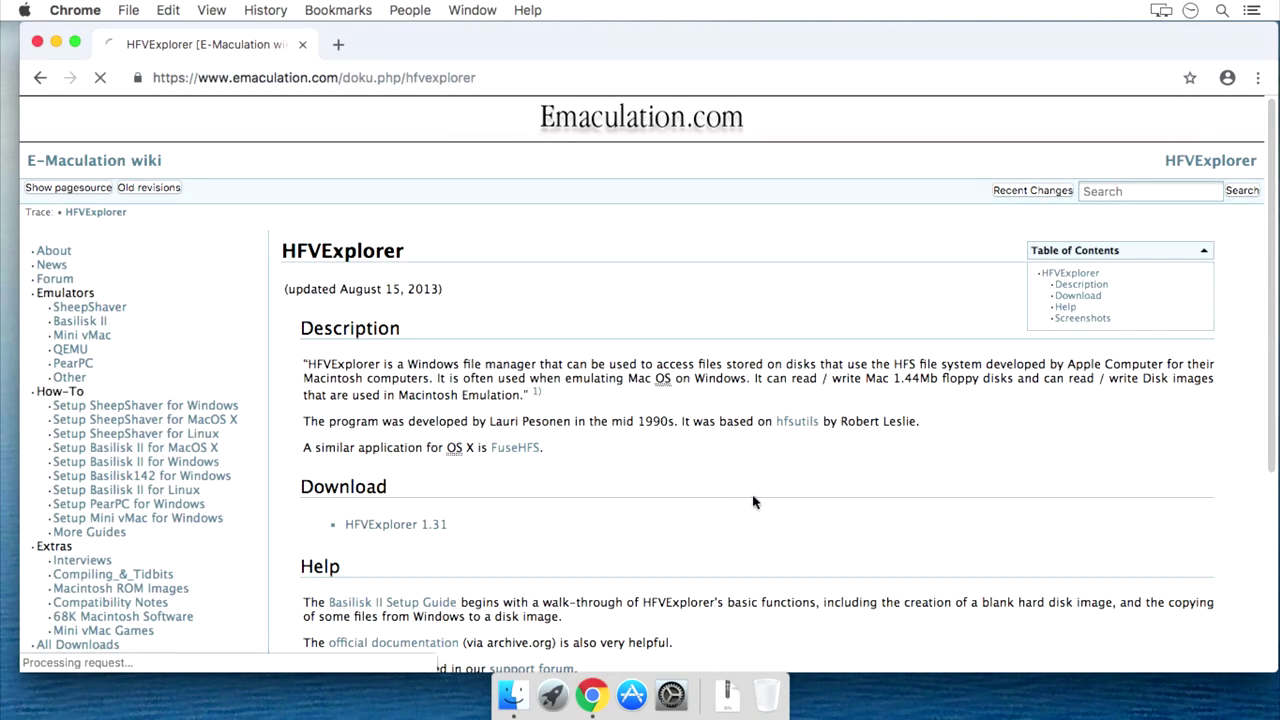
- Extract hdexp131.zip in the Downloads folder and move the archive to the Trash
click(634, 213)
double_click(634, 213)
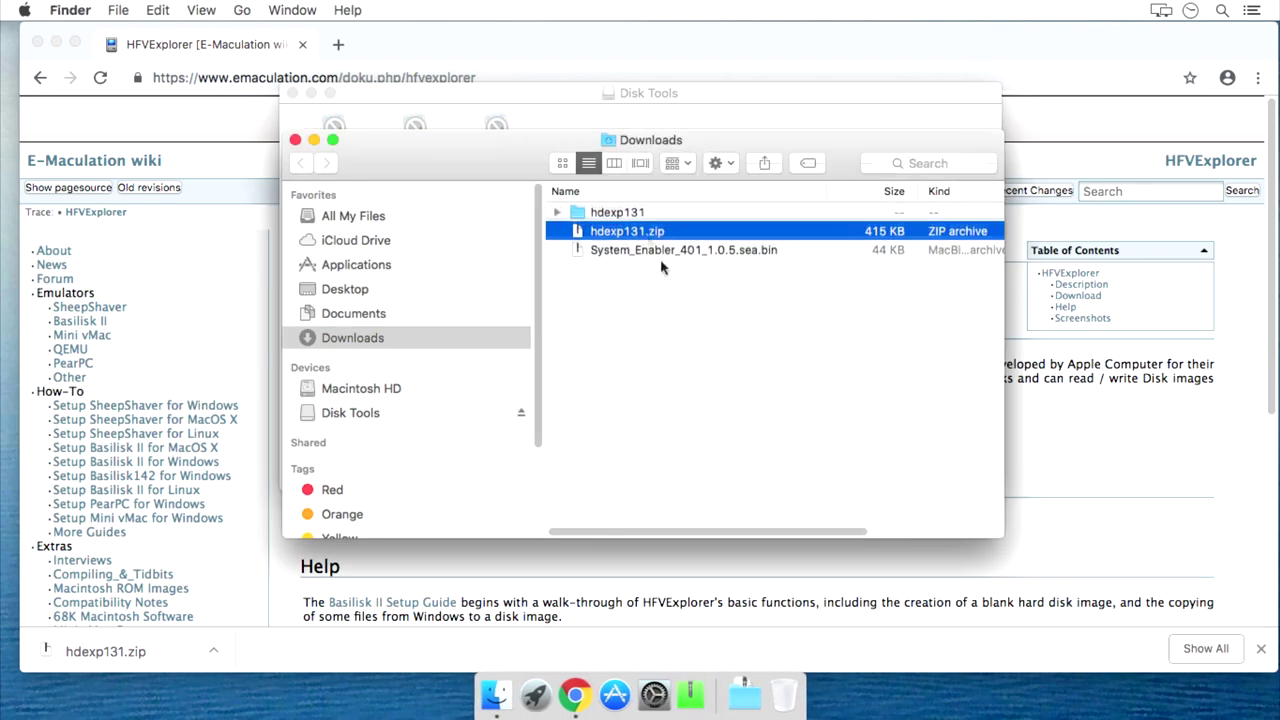
click(630, 233)
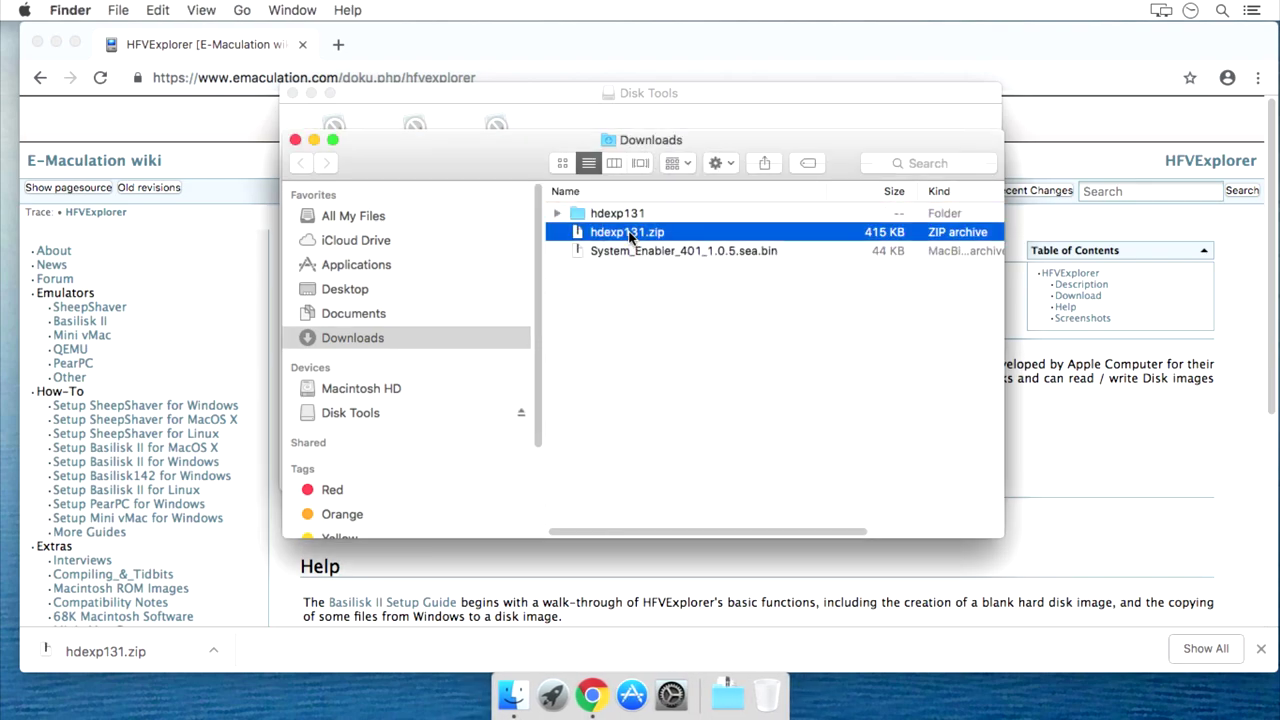
right_click(630, 233)
click(686, 287)
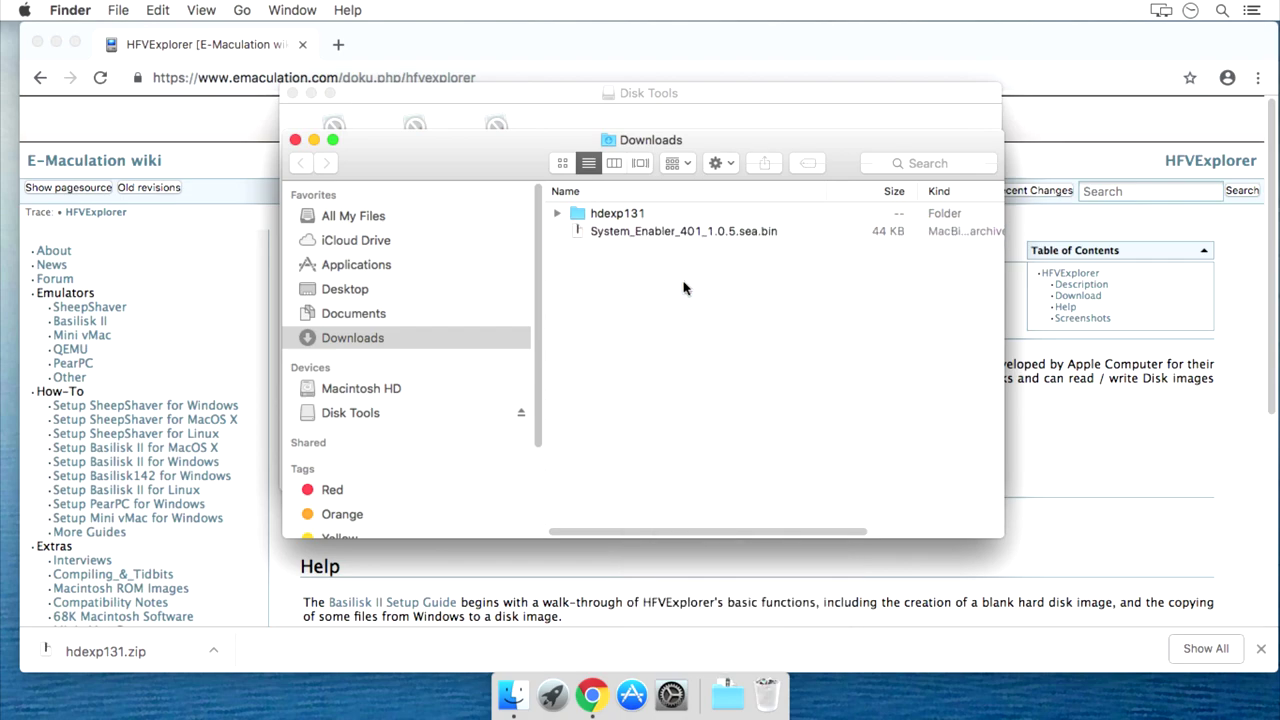
- Launch HFVExplorer.exe from the extracted hdexp131 folder using Wine Stable
click(617, 218)
double_click(617, 218)
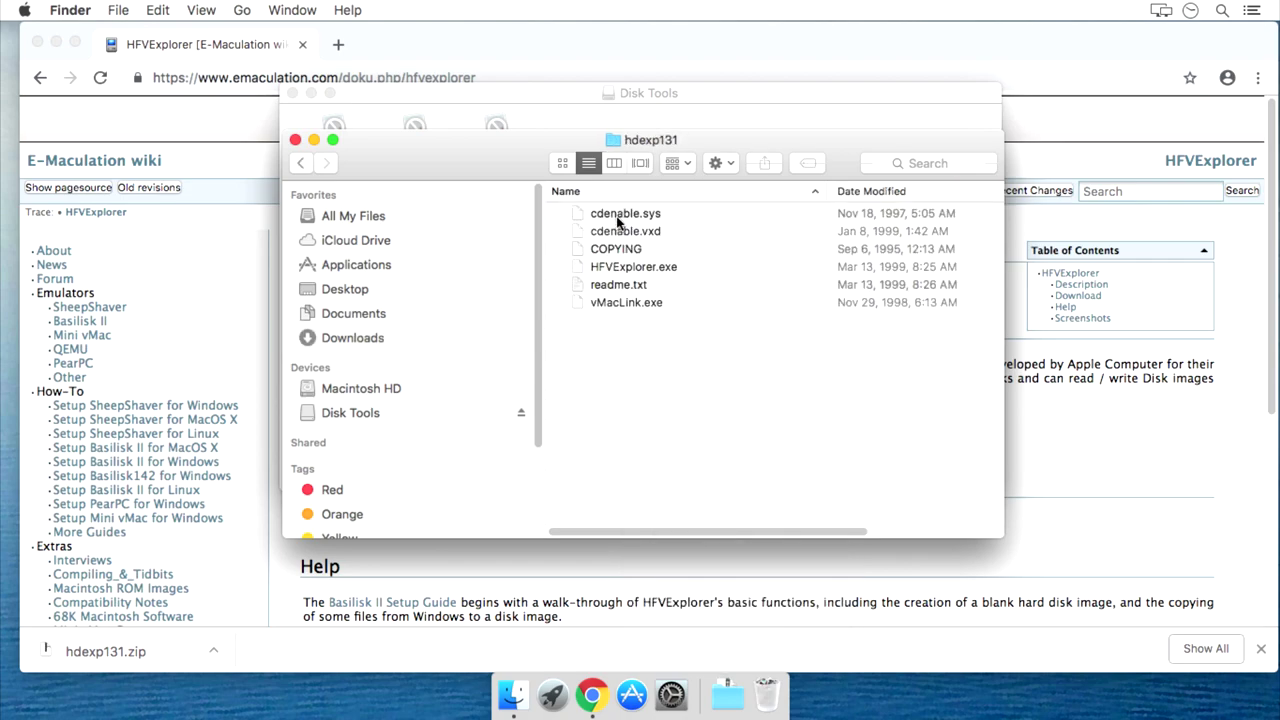
click(640, 268)
right_click(642, 268)
mouse_move(754, 260)
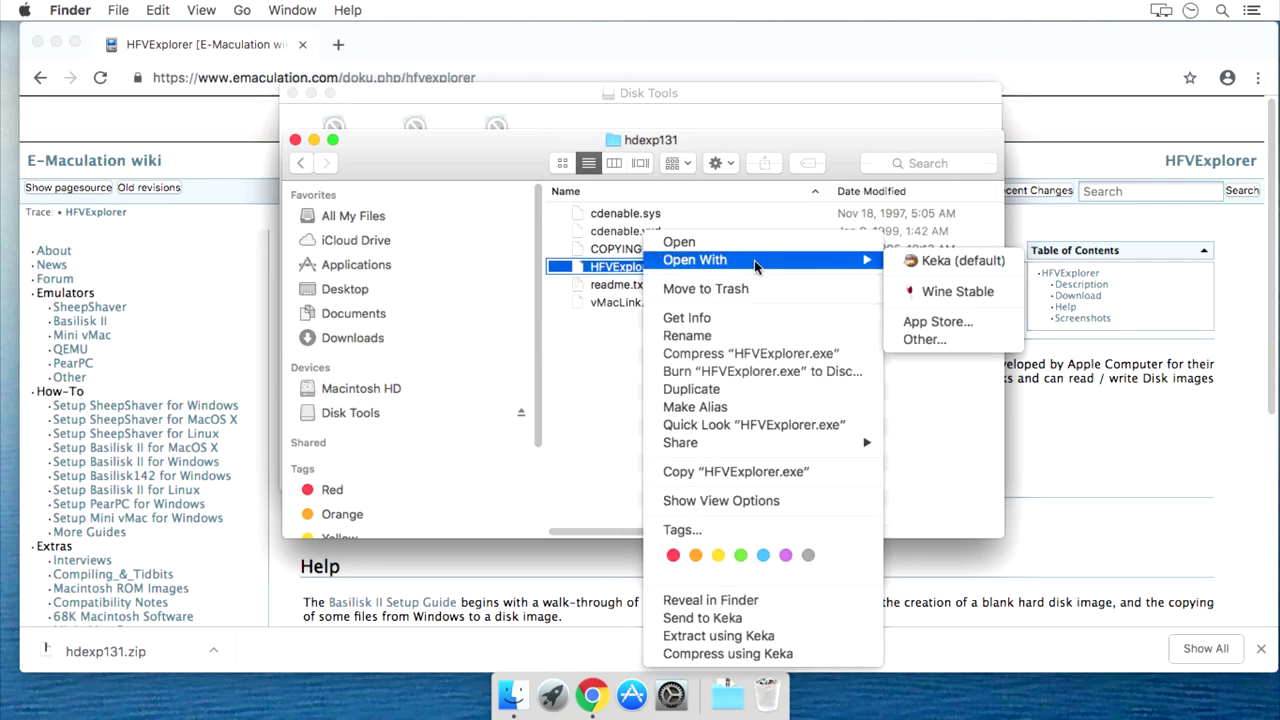
click(955, 291)
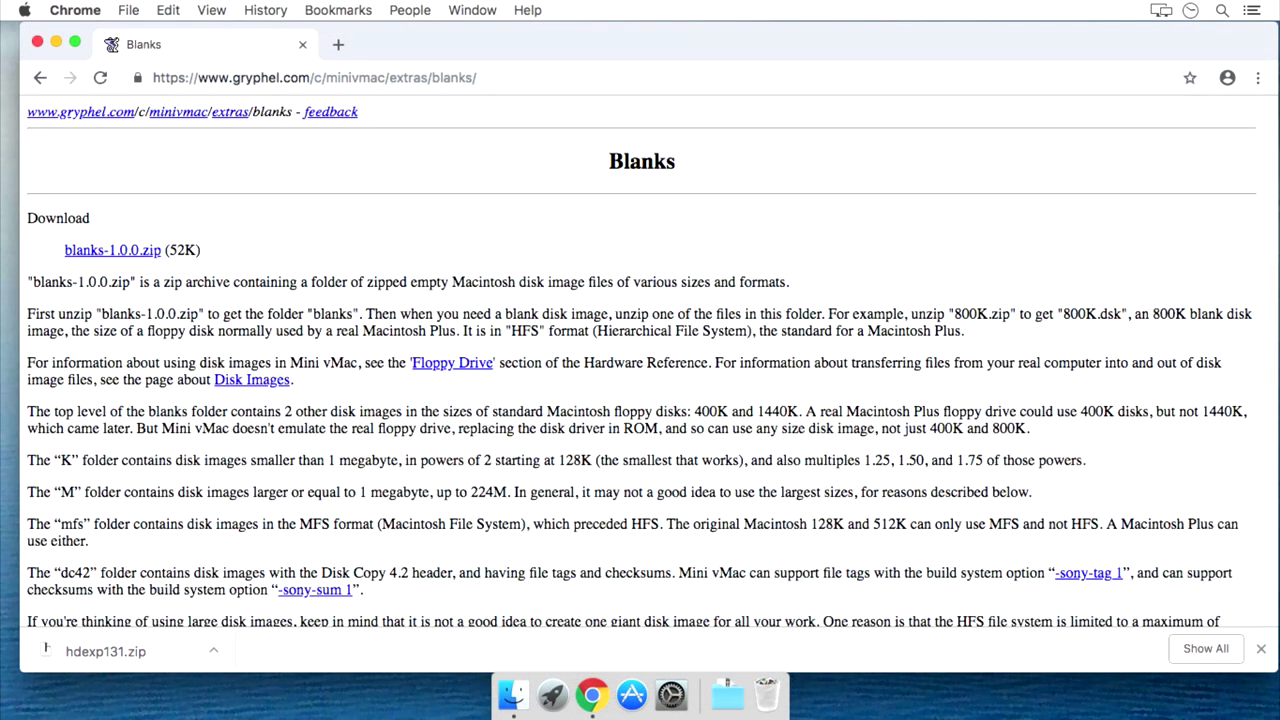
- Download blanks-1.0.0.zip from the Blanks page and show the downloaded file in Finder
click(130, 255)
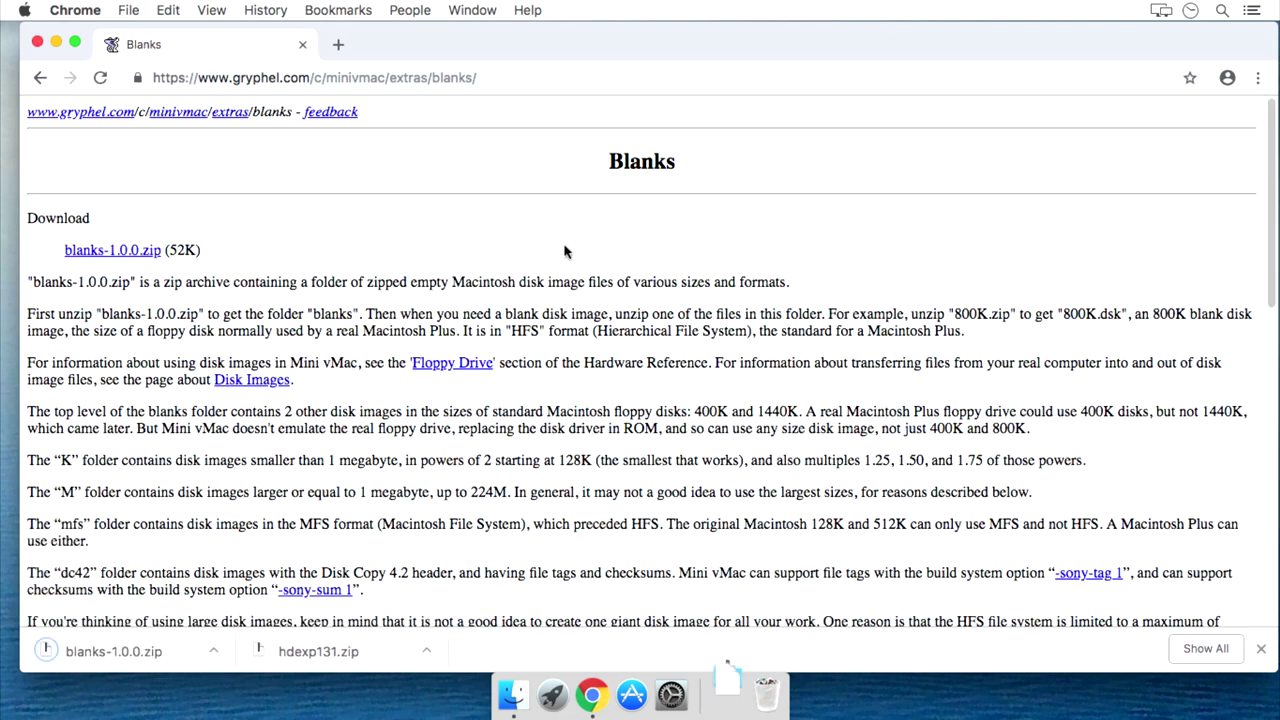
click(214, 651)
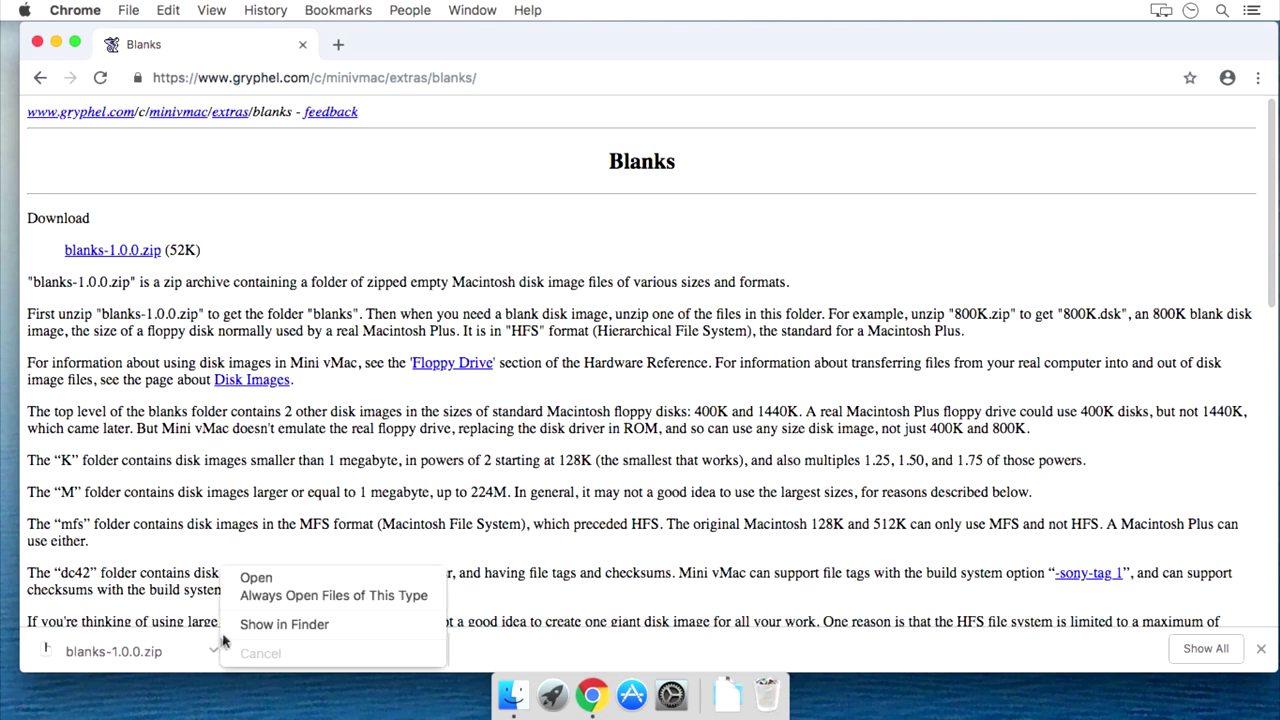
click(243, 621)
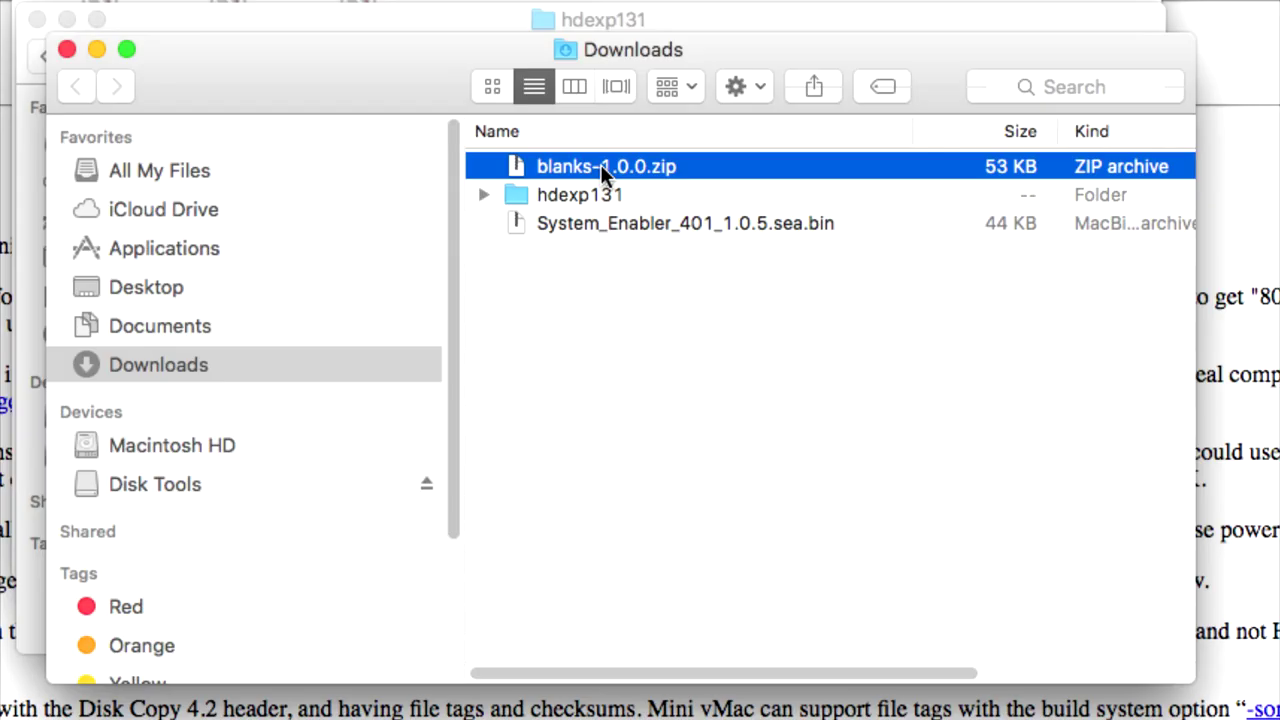
- Extract blanks-1.0.0.zip in the Downloads folder and move the archive to the Trash
double_click(605, 230)
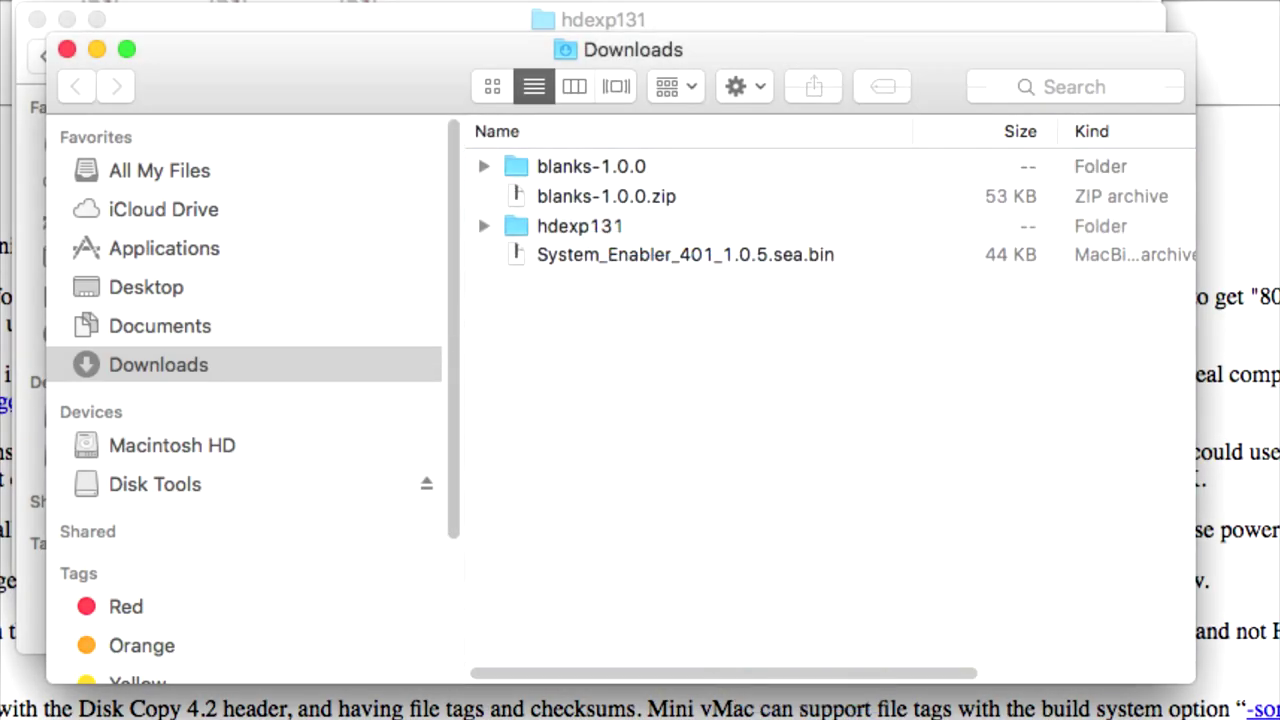
key(super+BackSpace)
- Extract the blank disk images 400K.zip, 800K.zip and 1440K.zip inside the blanks-1.0.0 folder
double_click(596, 168)
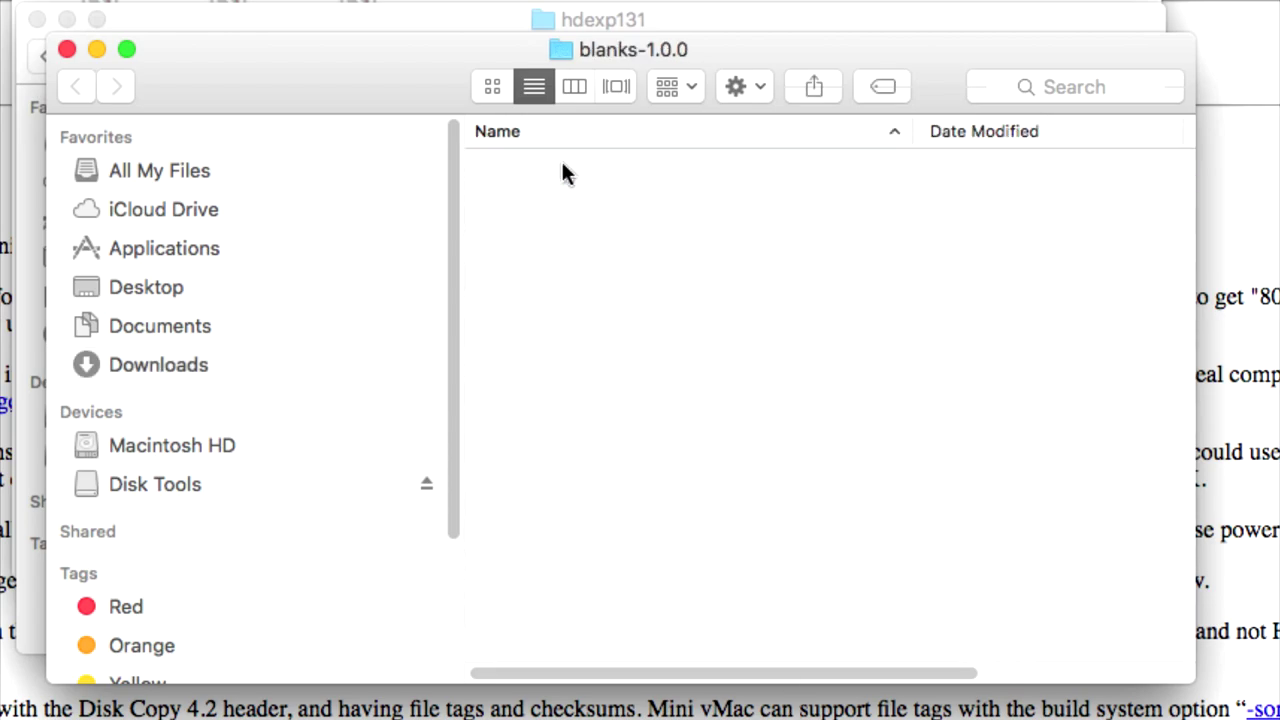
drag(561, 166, 563, 172)
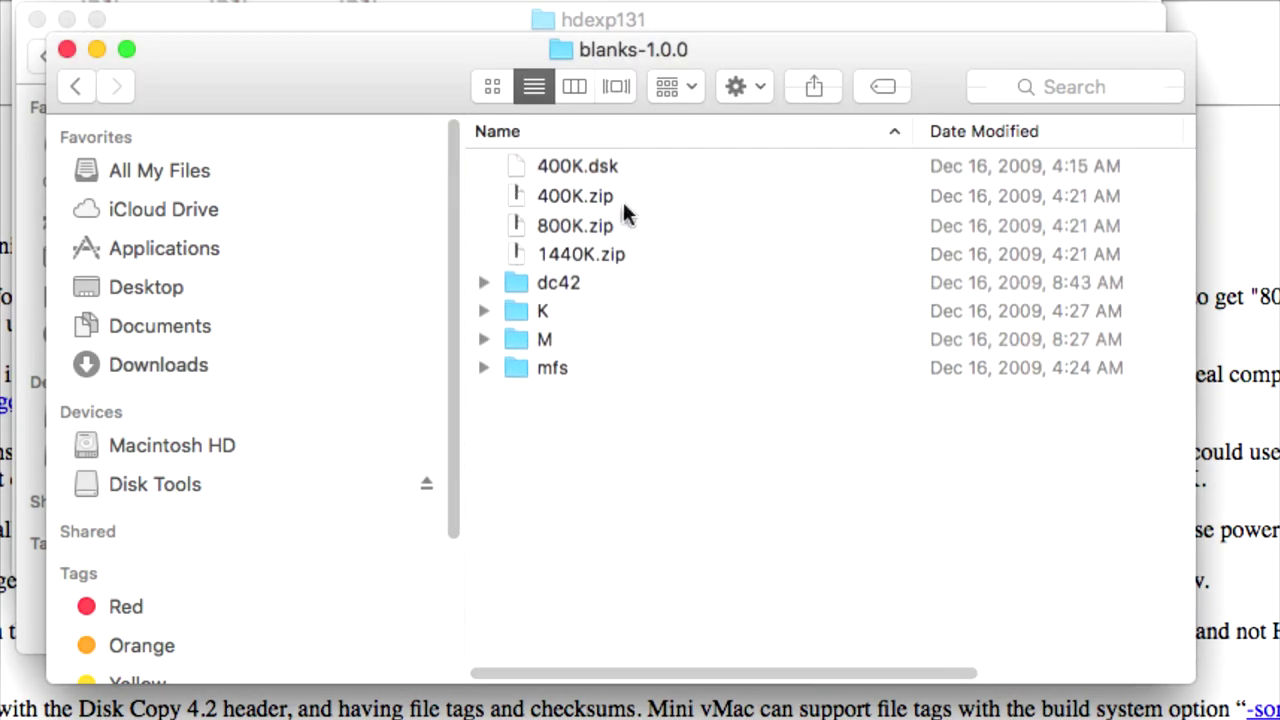
double_click(579, 226)
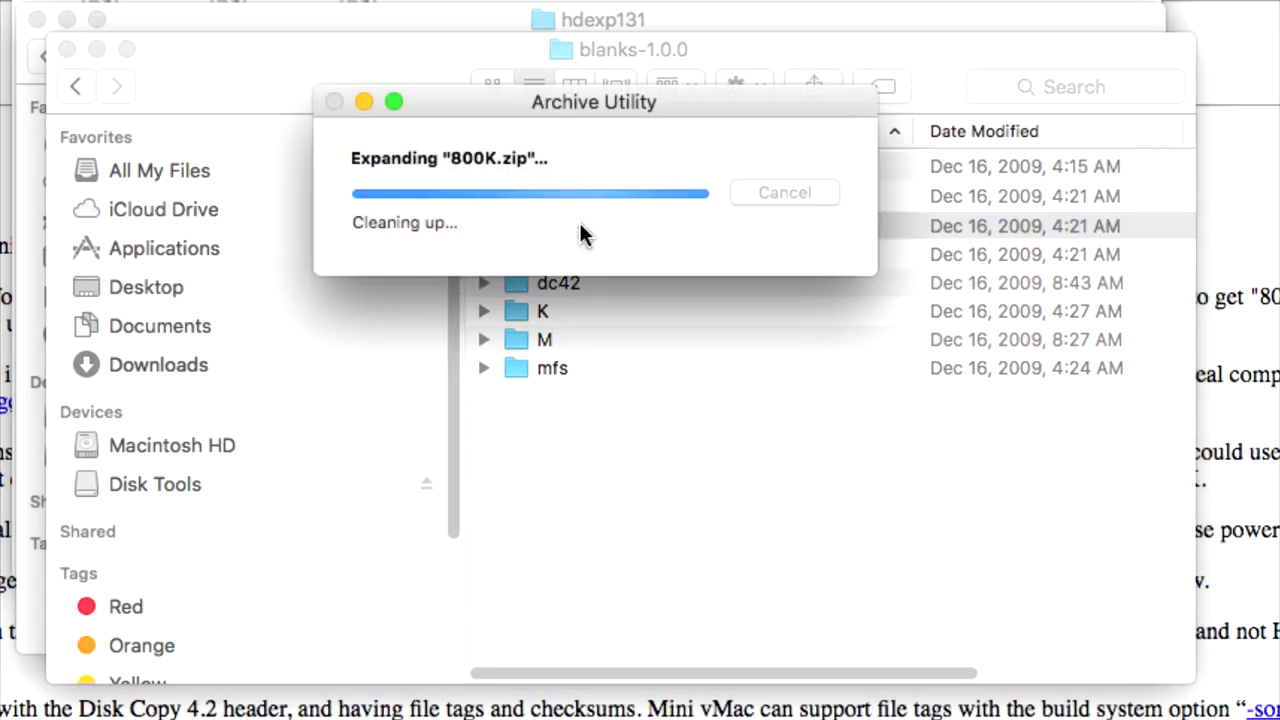
double_click(585, 283)
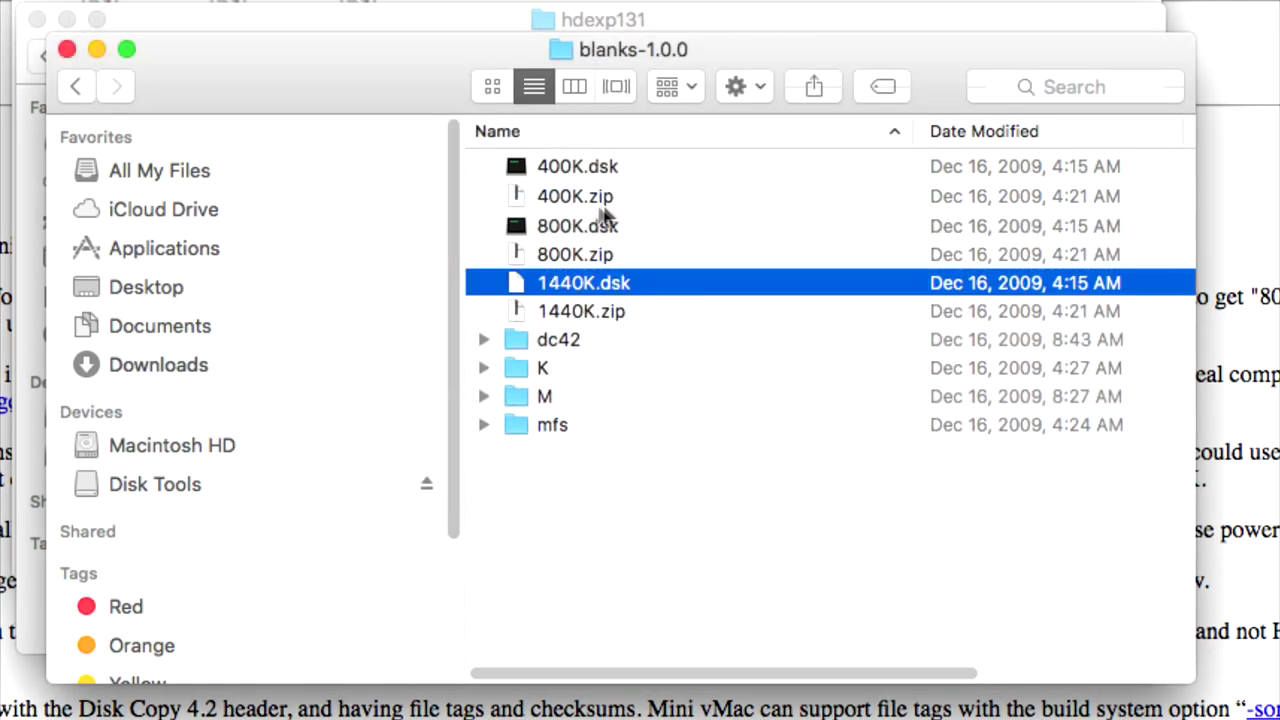
- Move 400K.zip, 800K.zip and 1440K.zip from the blanks-1.0.0 folder to the Trash
click(587, 200)
super+click(593, 254)
super+click(604, 313)
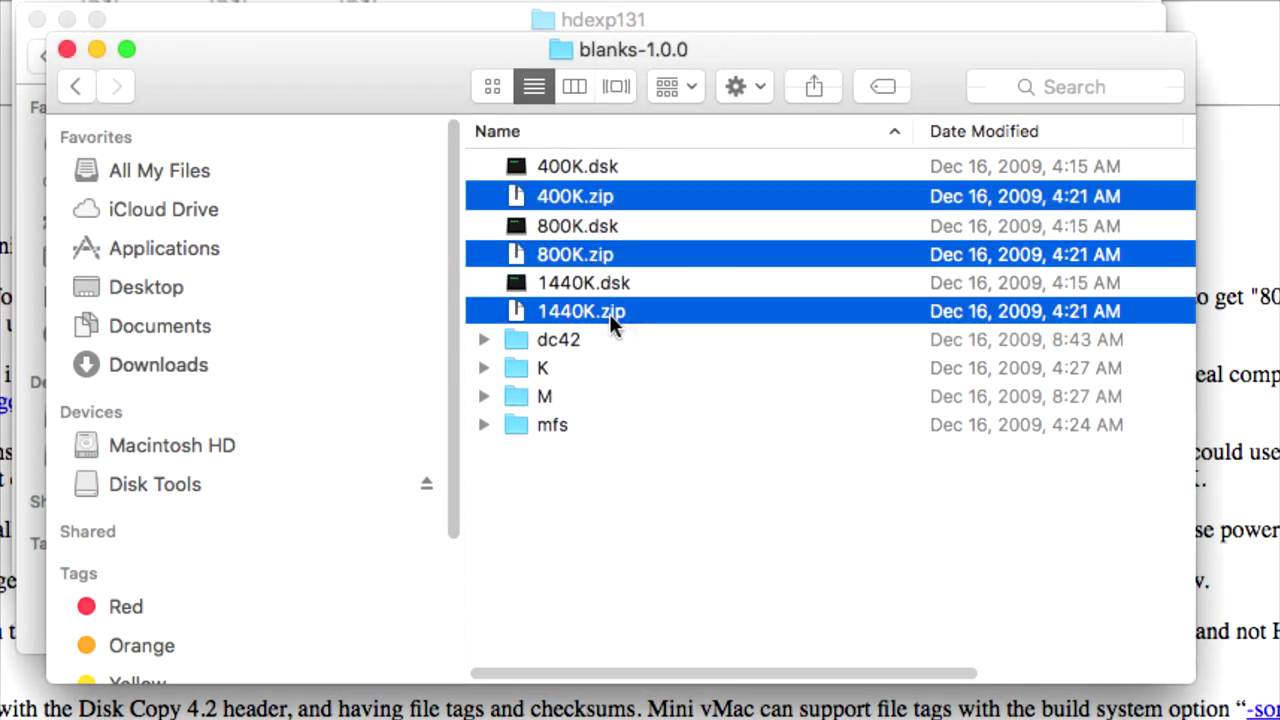
drag(604, 313, 841, 719)
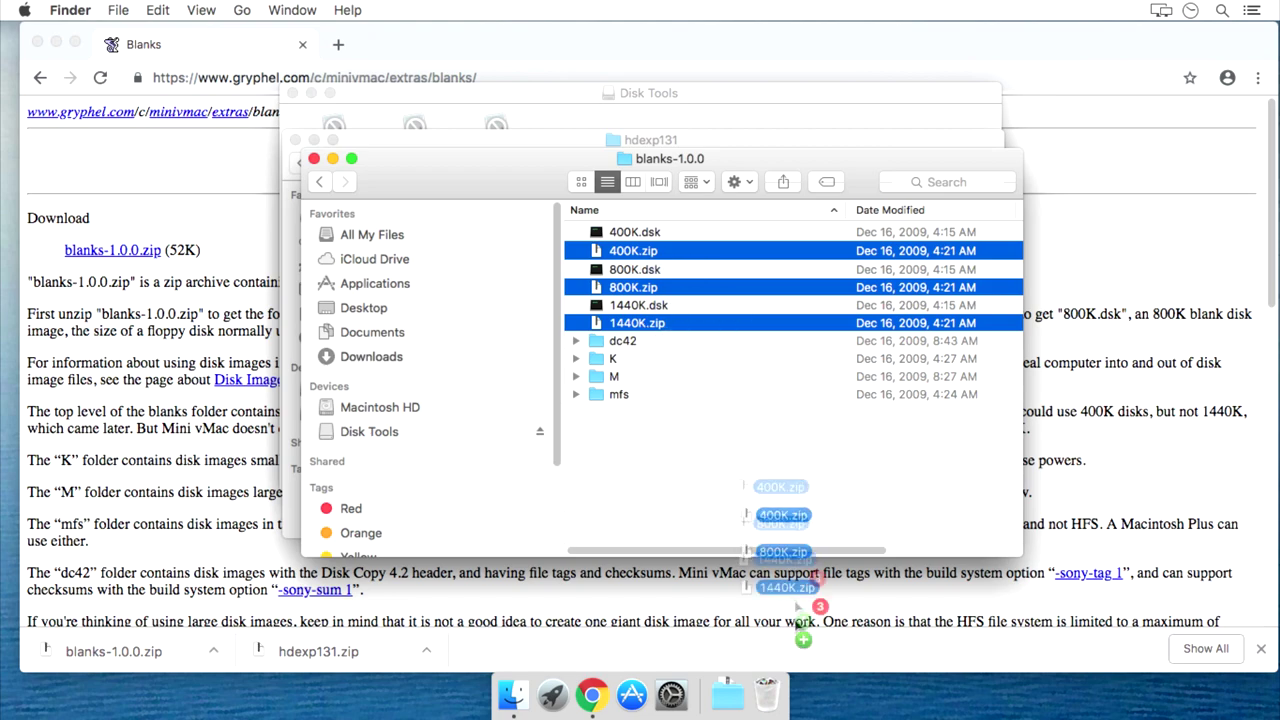
drag(797, 607, 766, 692)
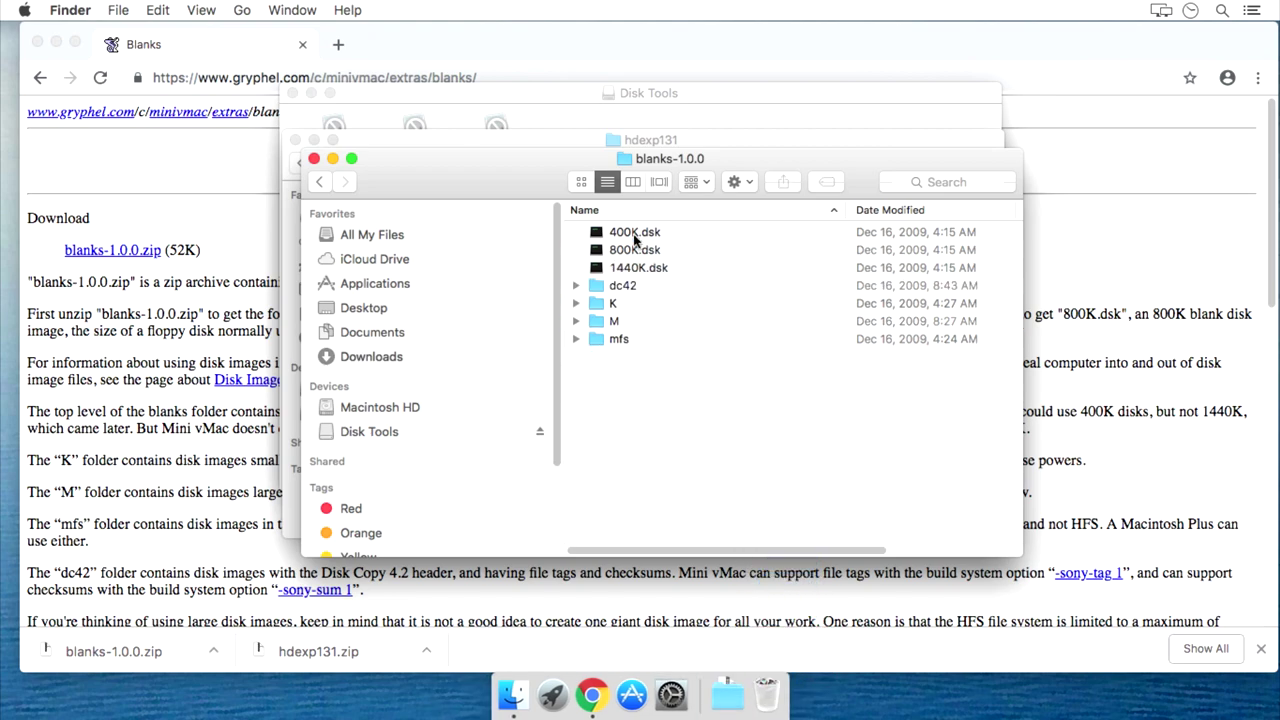
- Copy 400K.dsk from the blanks-1.0.0 folder into the Disks folder on Macintosh HD
click(634, 236)
right_click(634, 236)
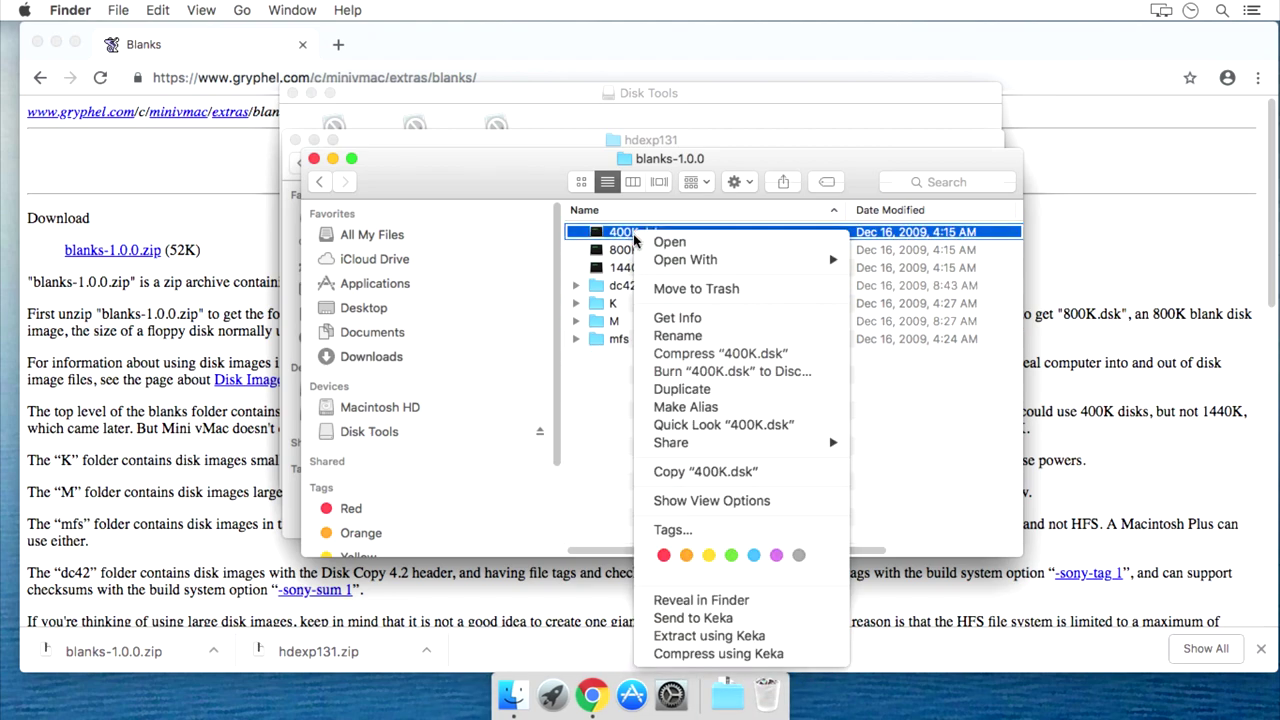
click(727, 471)
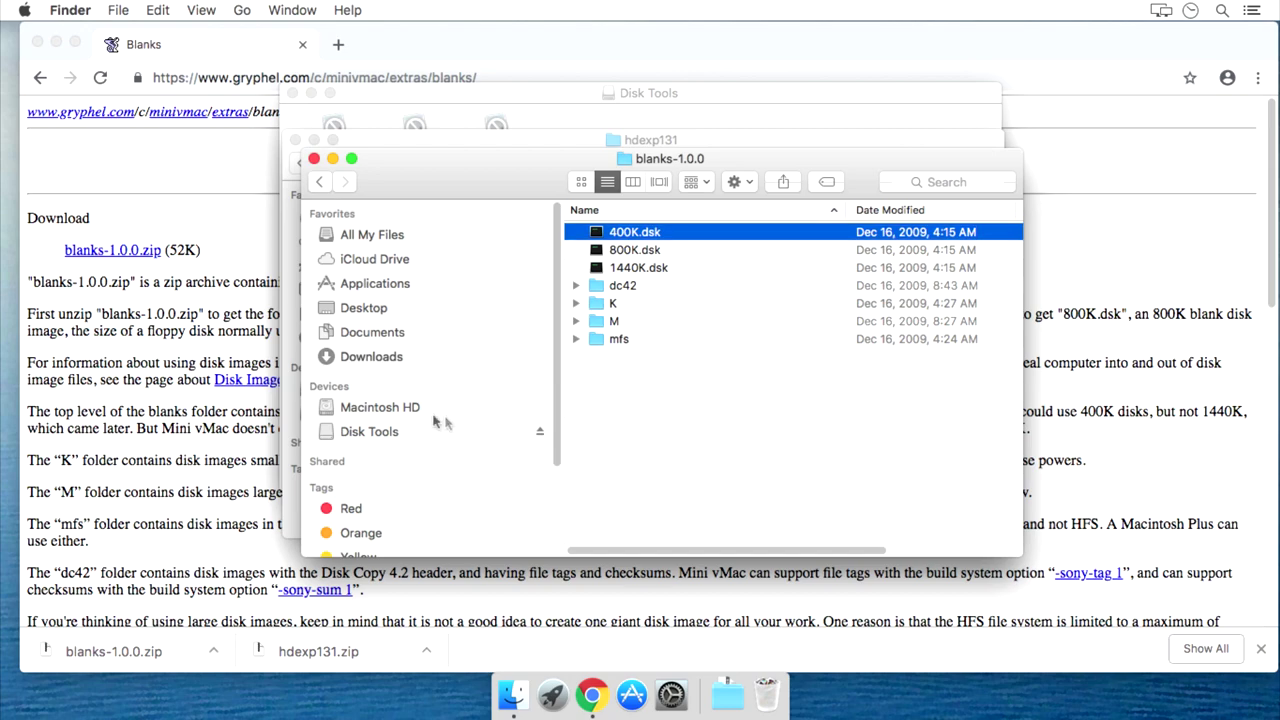
click(389, 408)
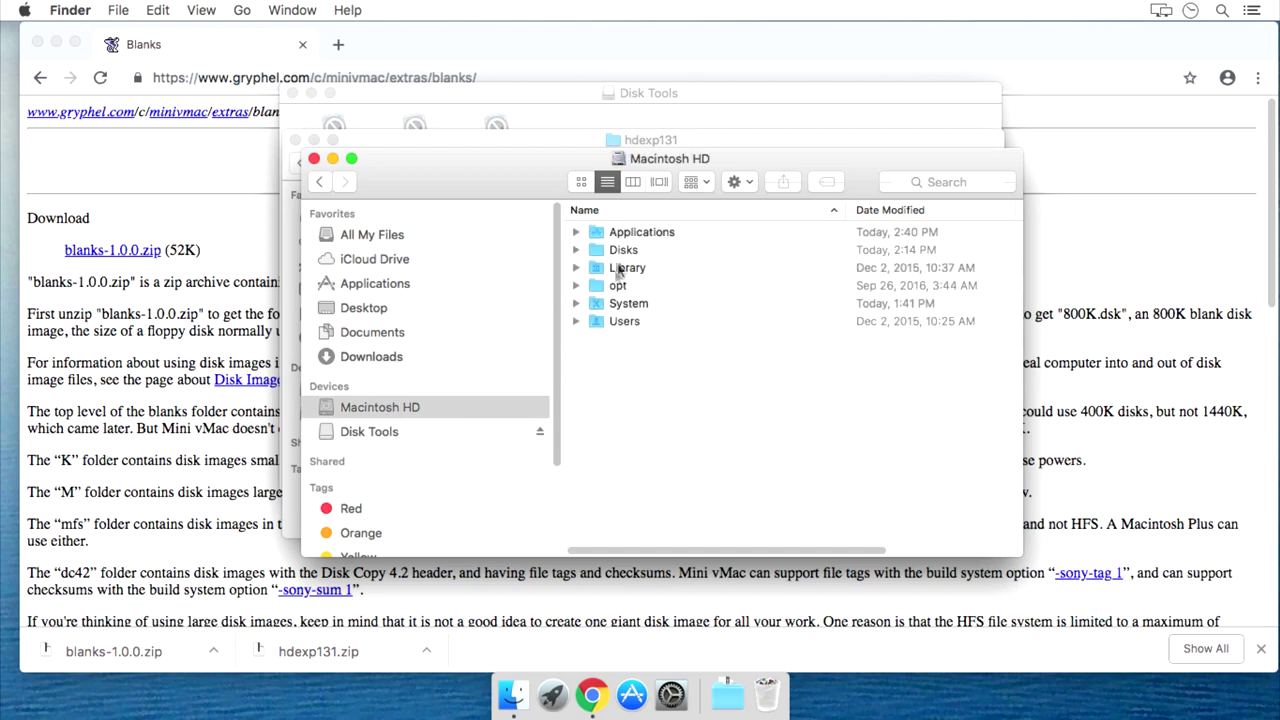
double_click(622, 250)
right_click(646, 333)
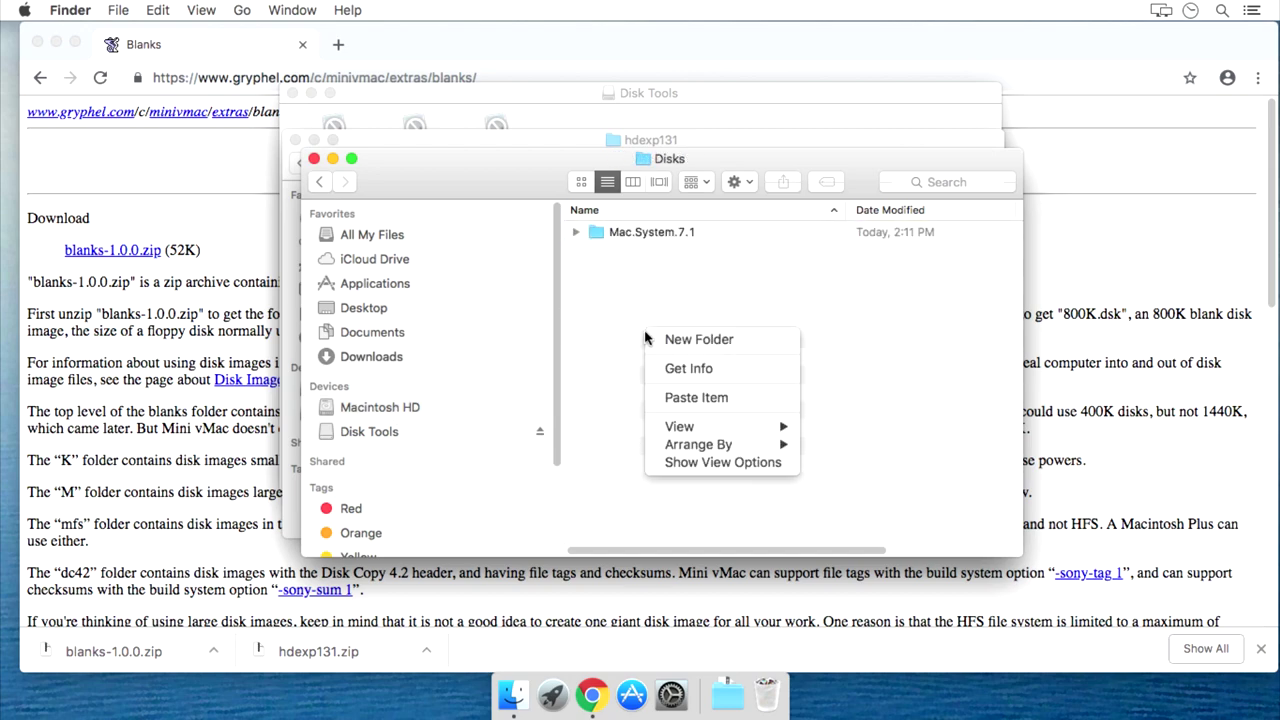
click(700, 397)
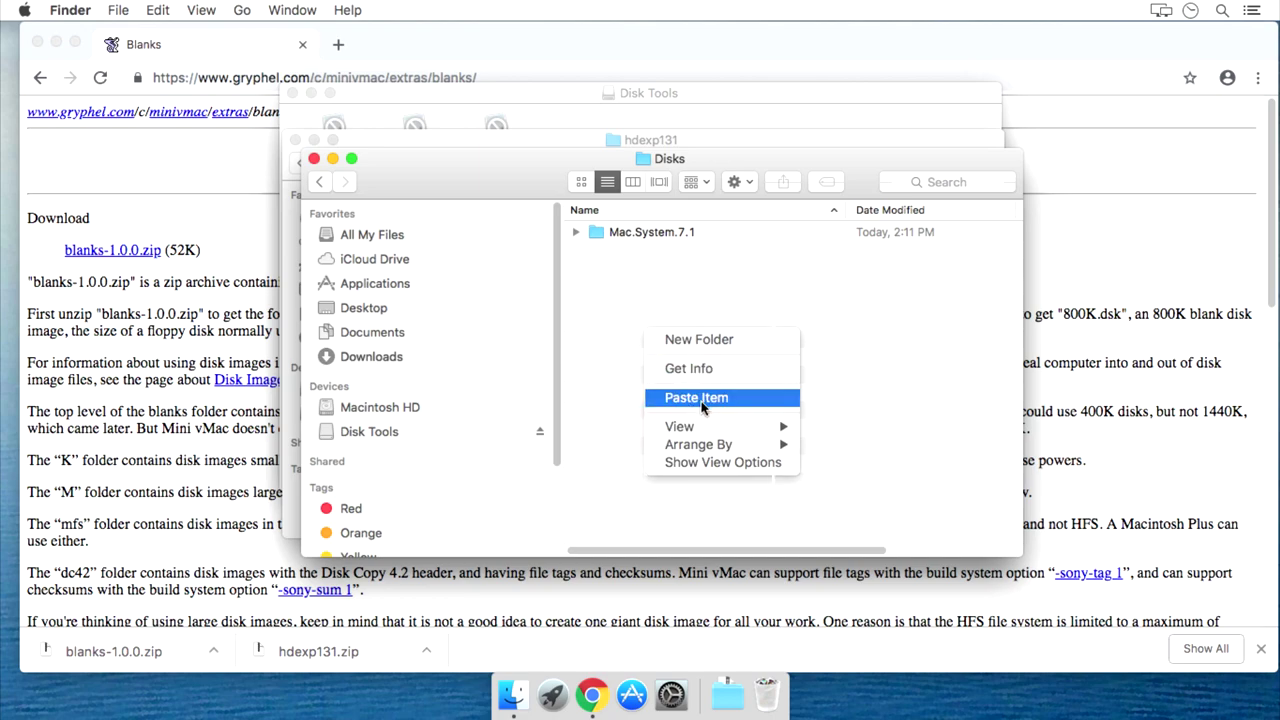
- Rename the copied 400K.dsk in the Disks folder as "System Enabler 401.dsk.hfv"
key(Return)
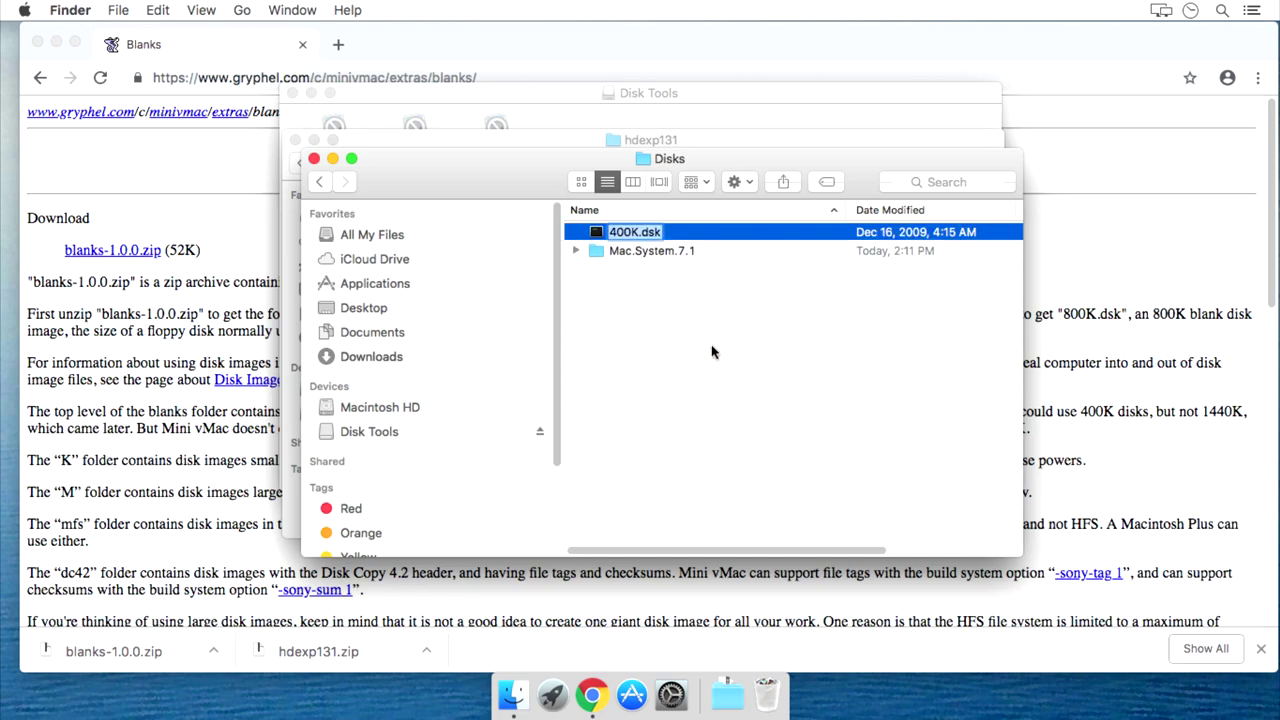
text(System E)
text(na)
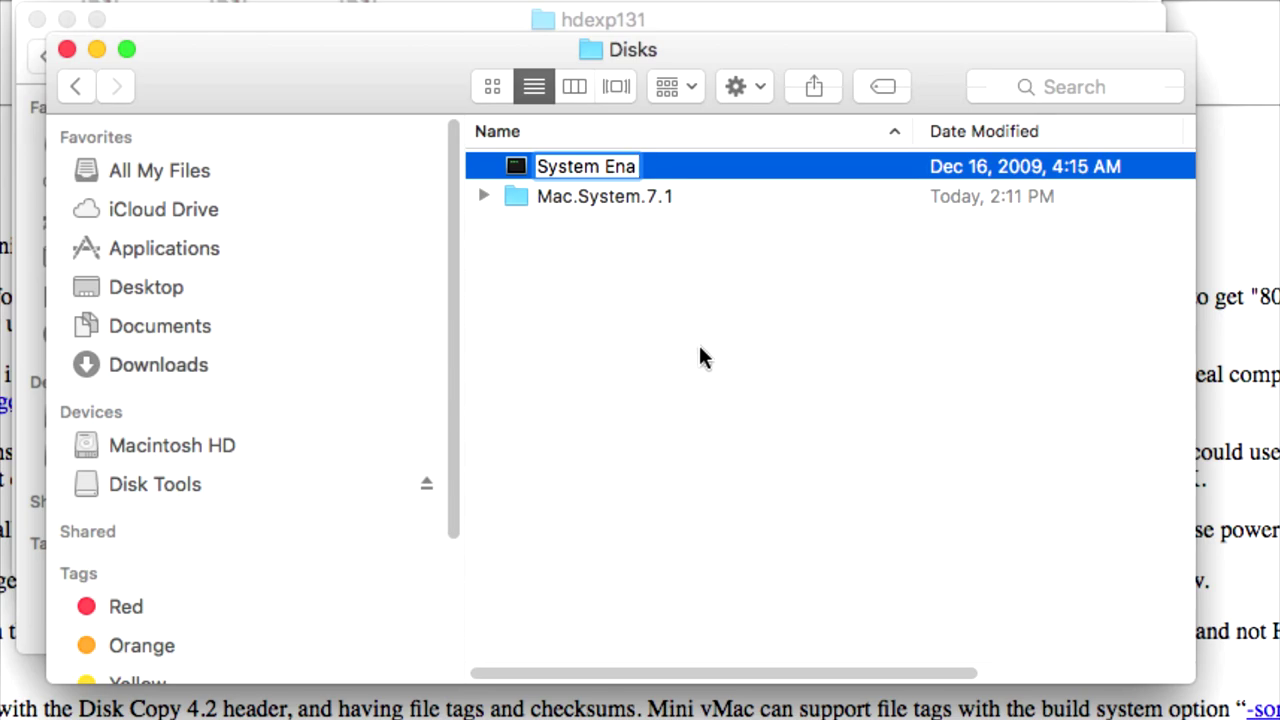
text(bler 401.dsk.hfv)
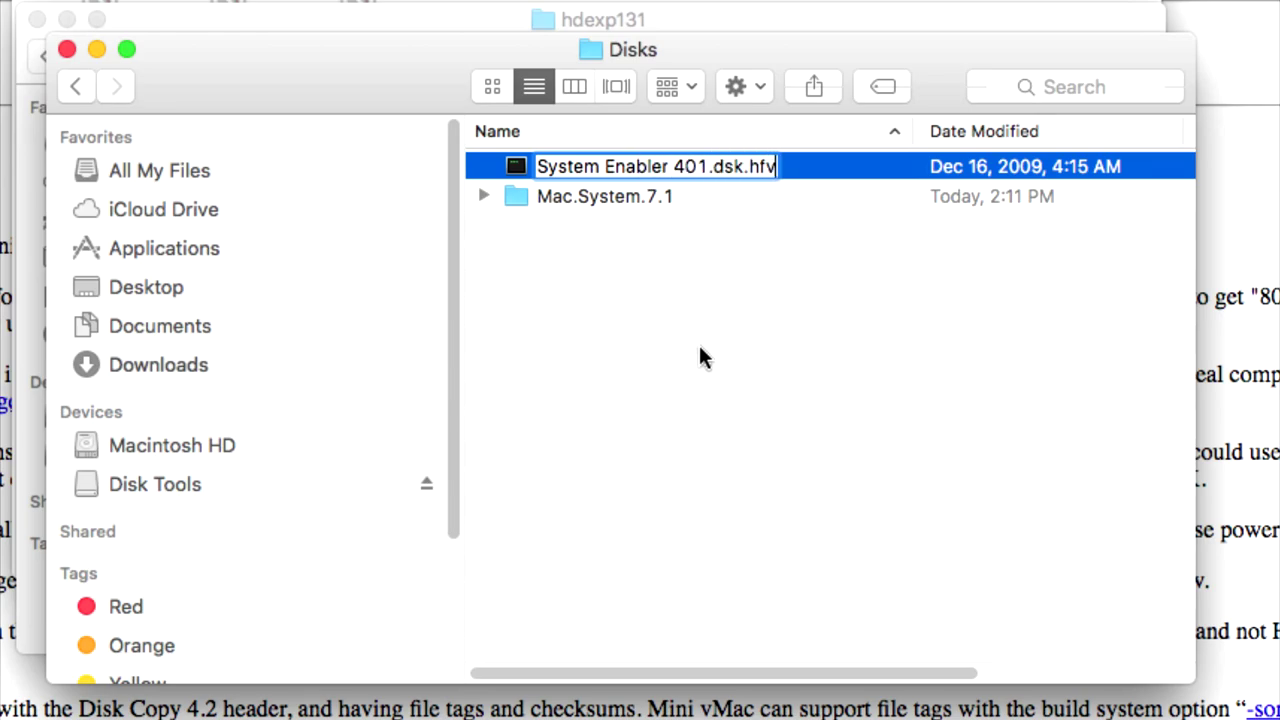
key(Return)
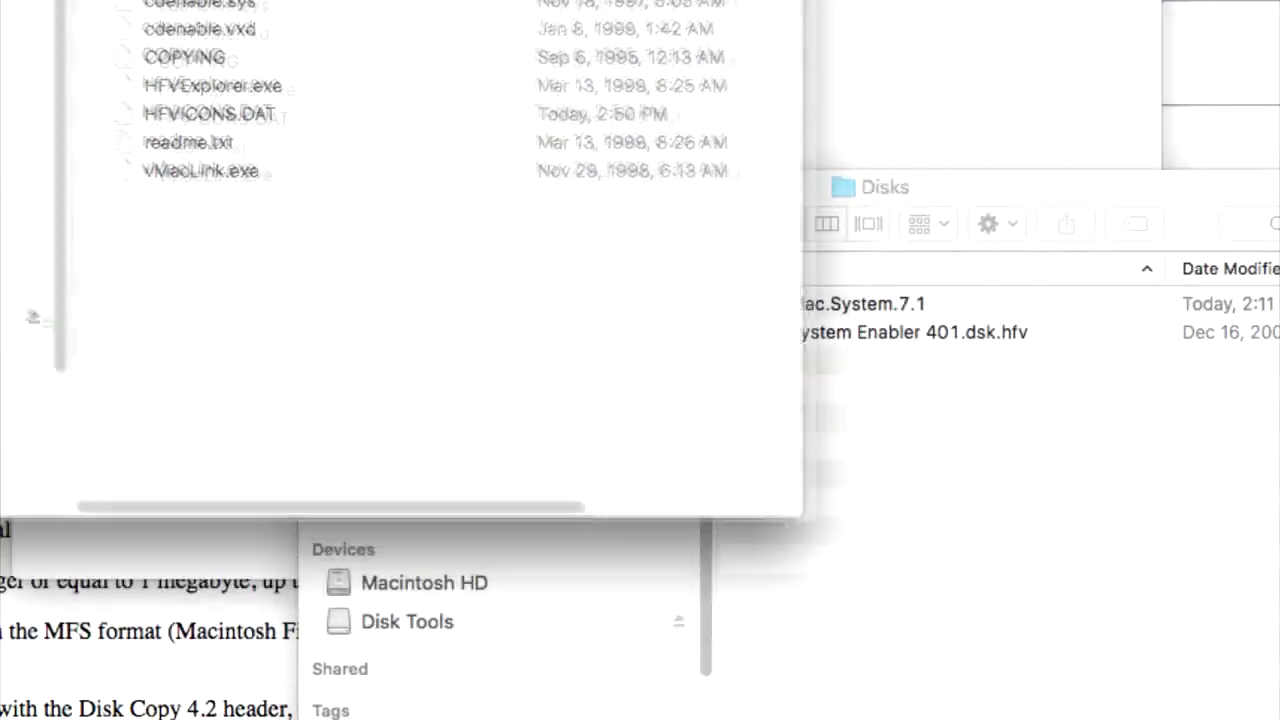
- Open HFVExplorer.exe in the hdexp131 folder with Wine Stable again
right_click(212, 85)
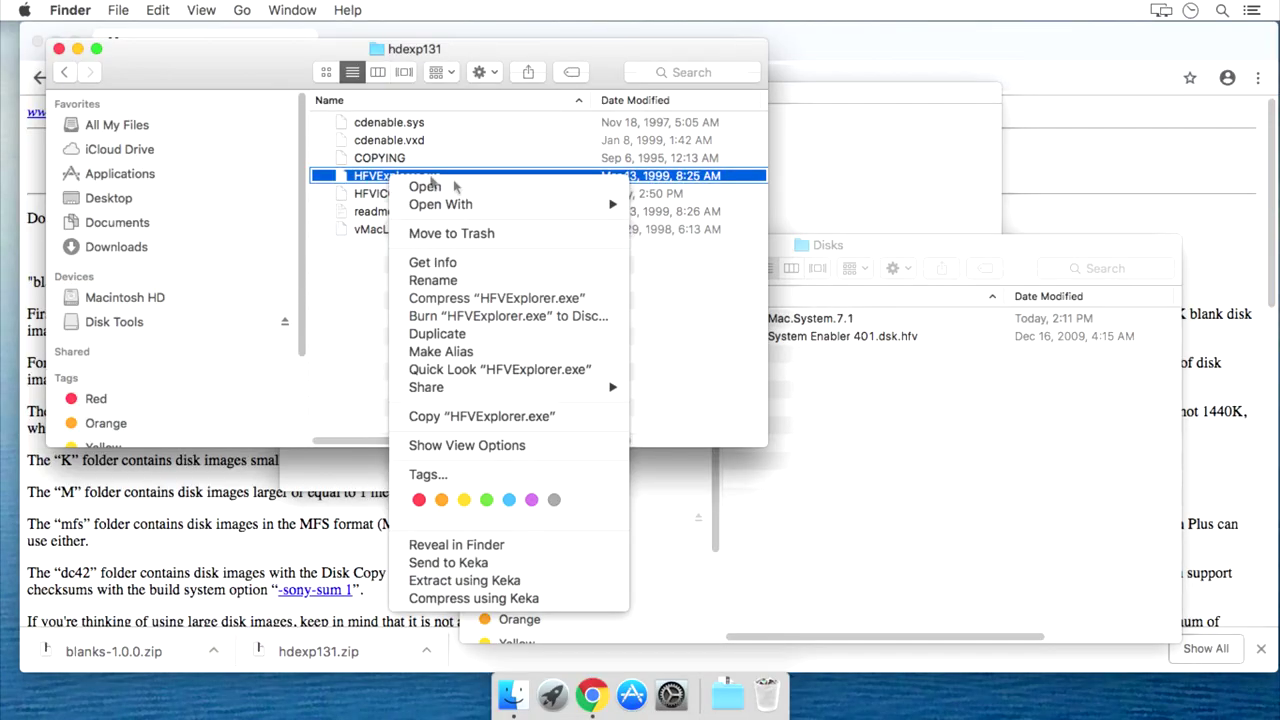
mouse_move(443, 206)
click(700, 240)
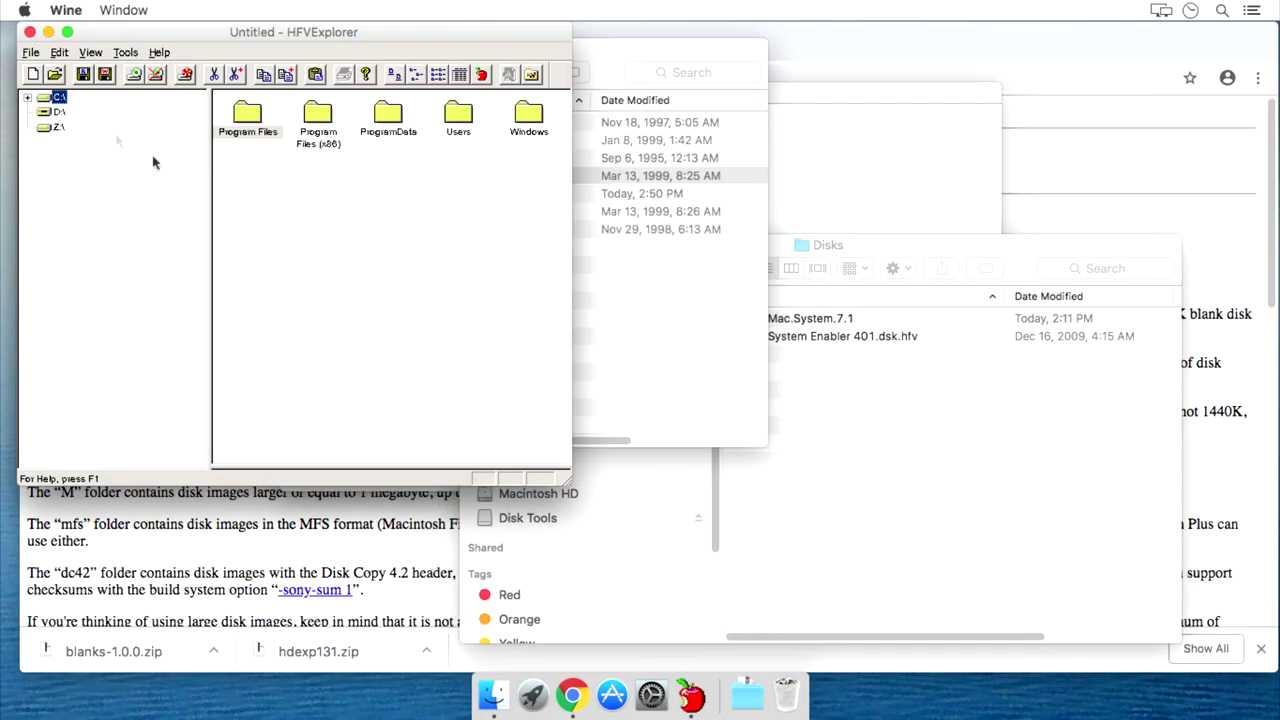
- Browse drive Z: in HFVExplorer to the Disks folder and select the System Enabler 401.dsk.hfv image
click(55, 133)
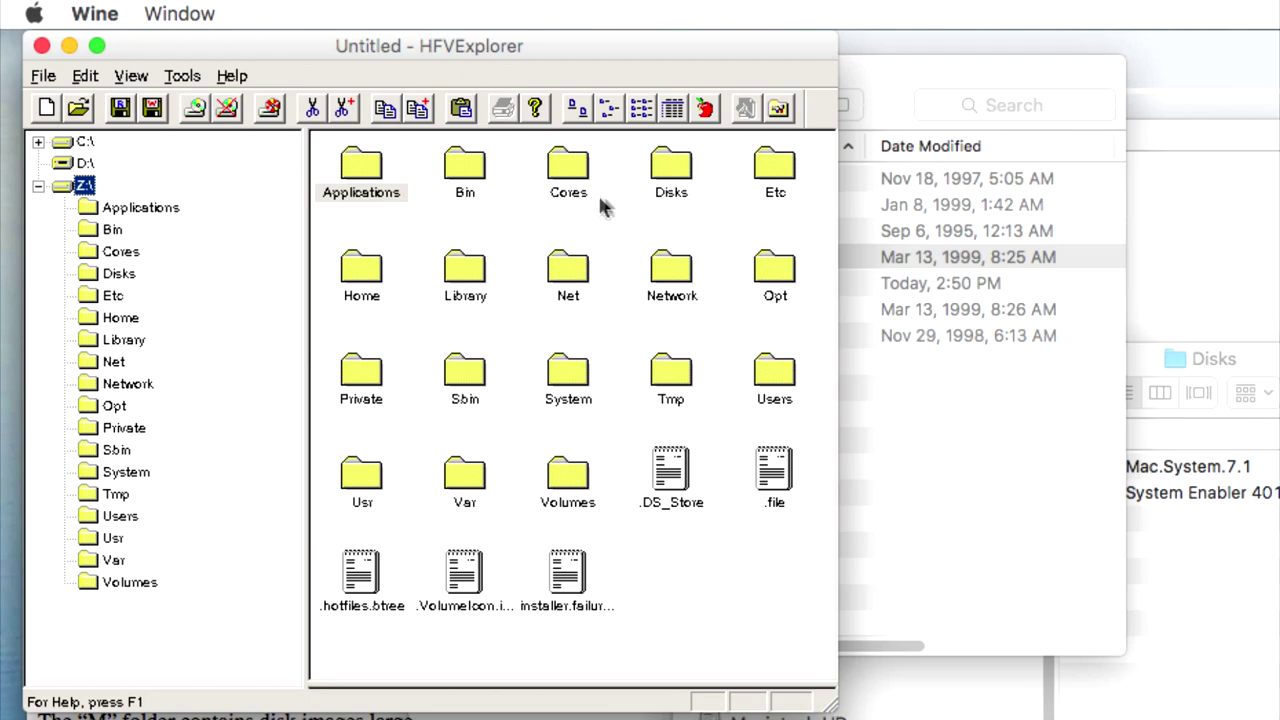
click(464, 132)
double_click(676, 188)
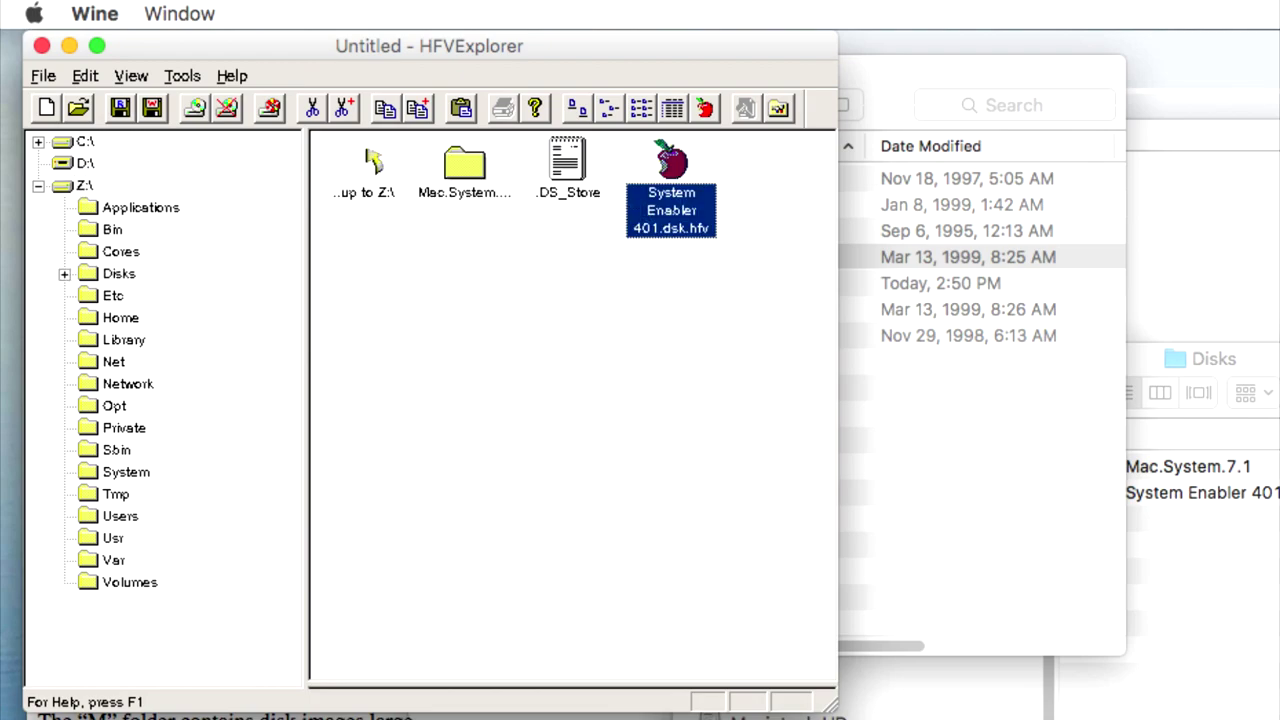
- Browse drive Z: to the Downloads folder under Users and copy the System_Enabler_401_1.0.5.sea.bin file
double_click(80, 186)
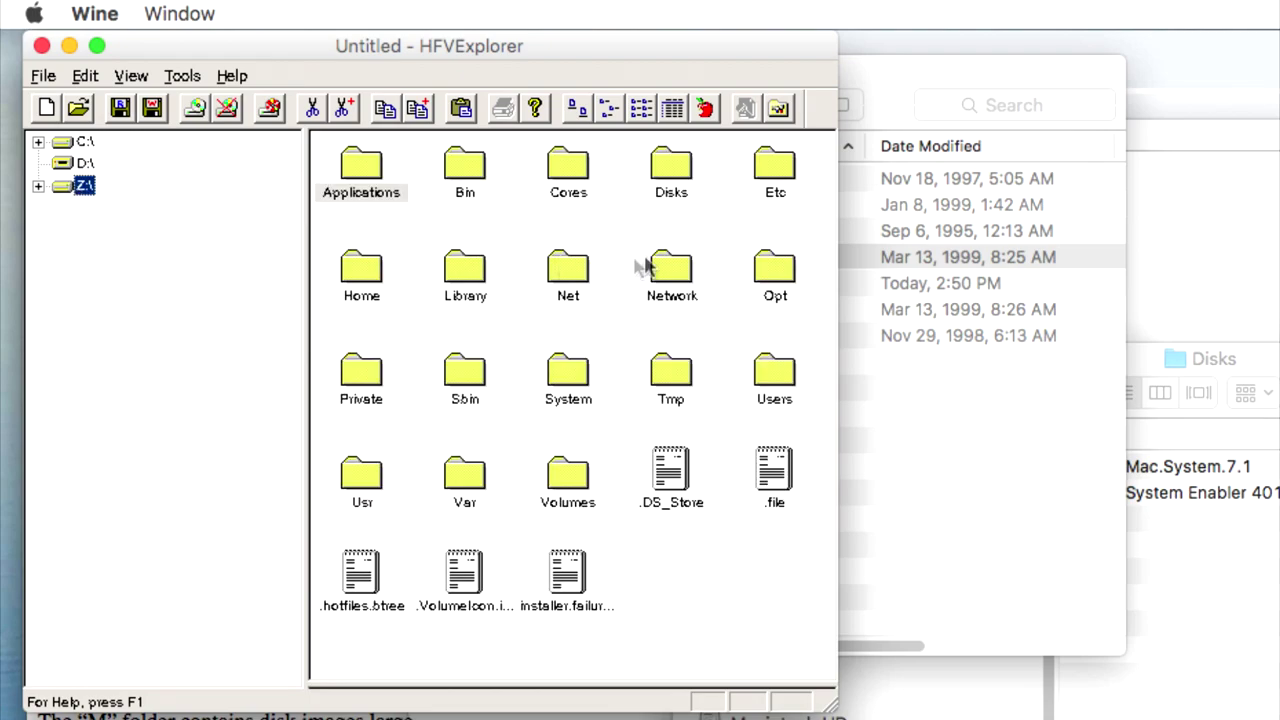
double_click(773, 380)
double_click(563, 177)
double_click(771, 165)
click(368, 280)
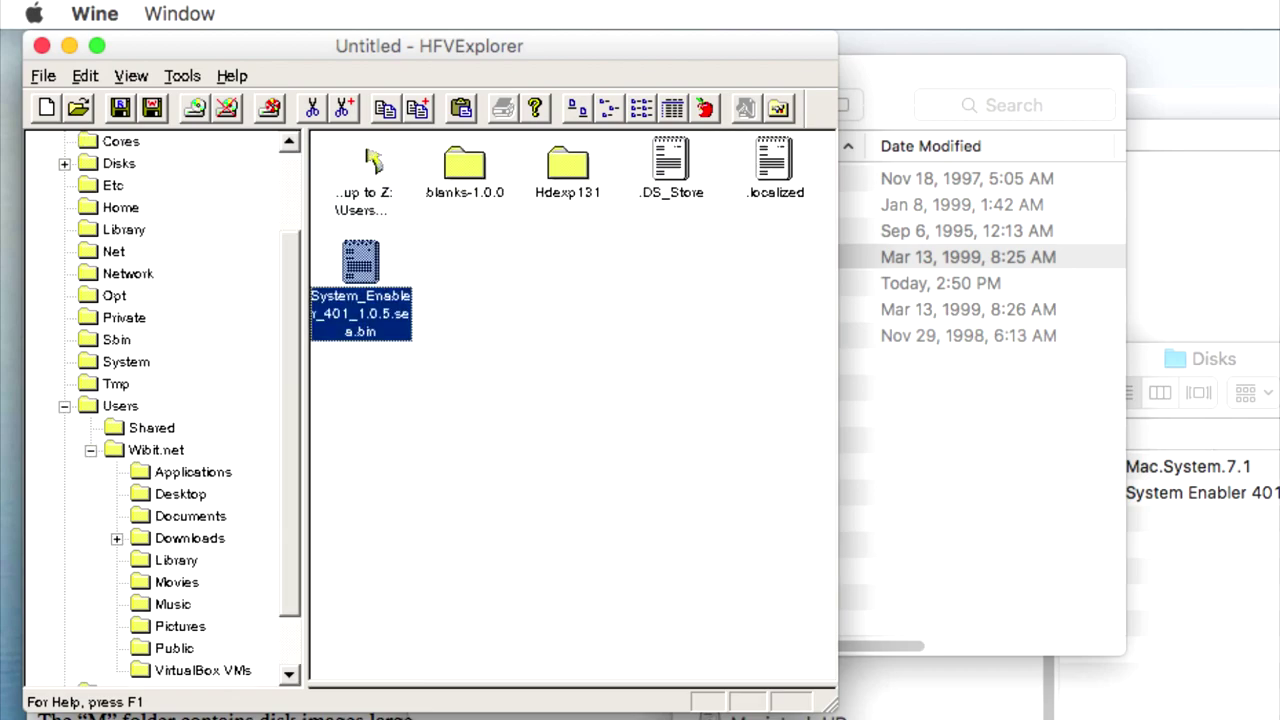
click(84, 80)
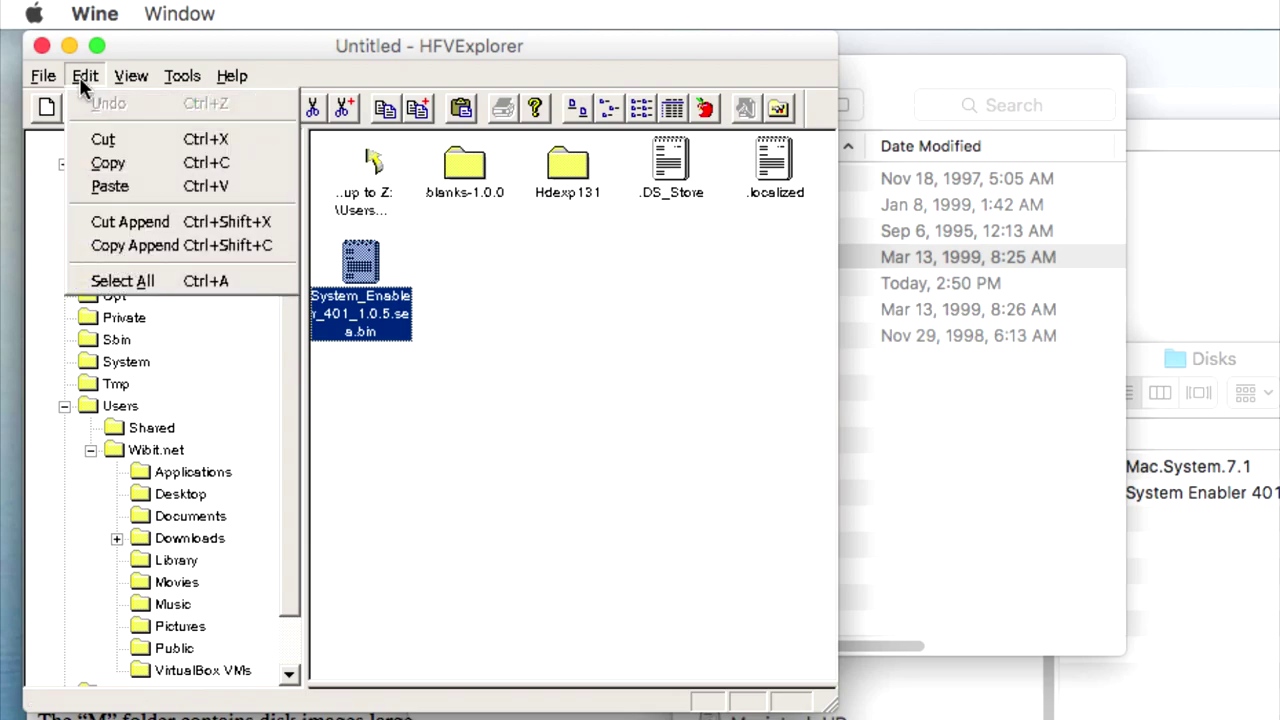
click(137, 165)
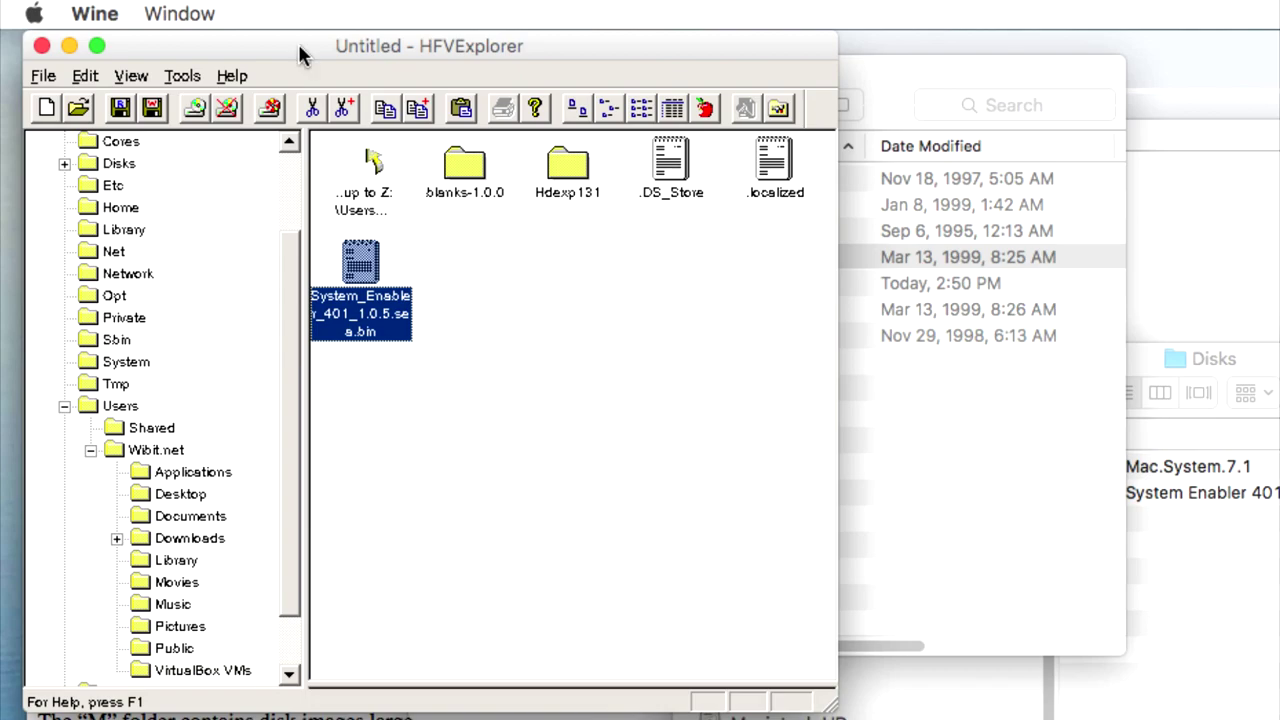
- Open the System Enabler 401.dsk.hfv volume from the Disks folder on drive Z:
click(43, 76)
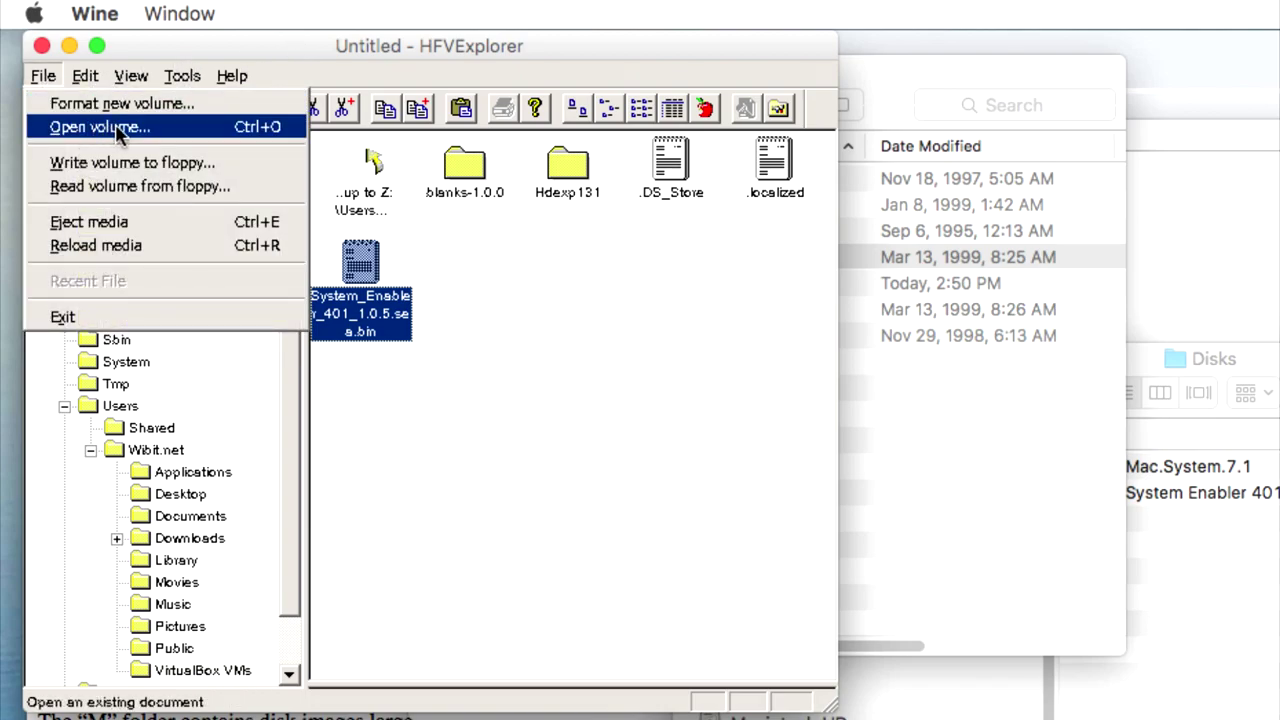
click(60, 127)
click(502, 253)
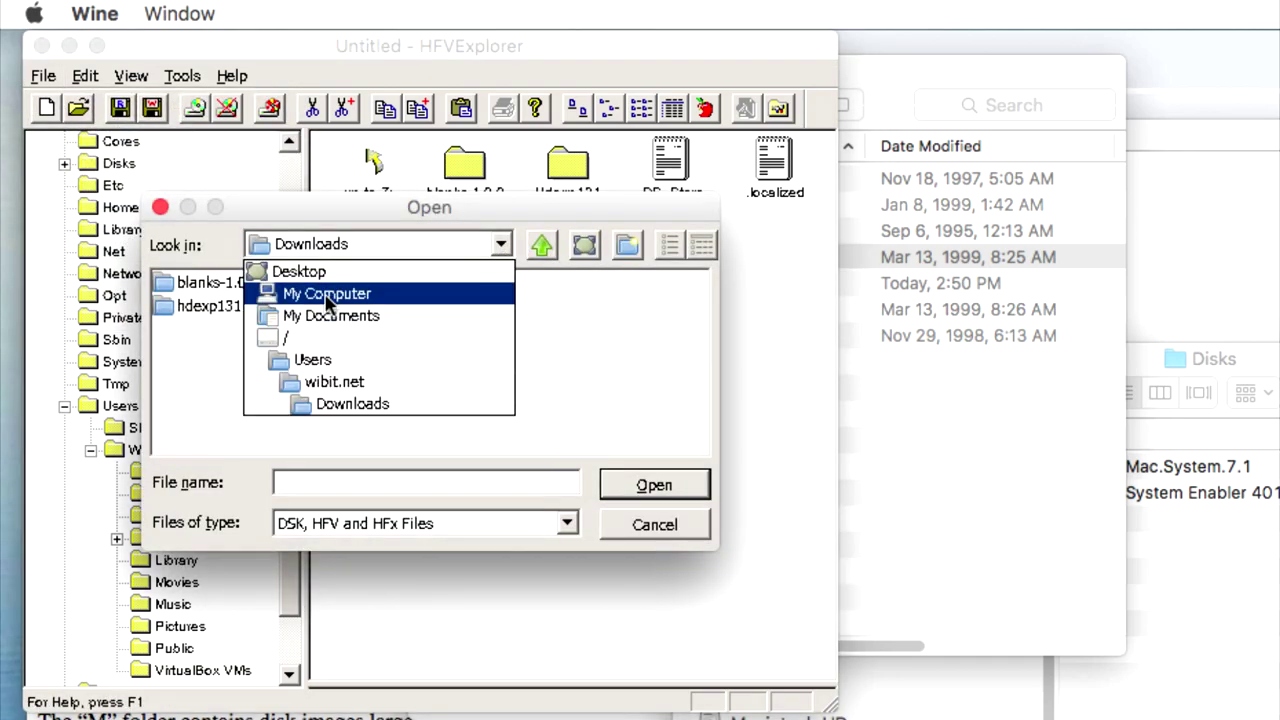
click(324, 290)
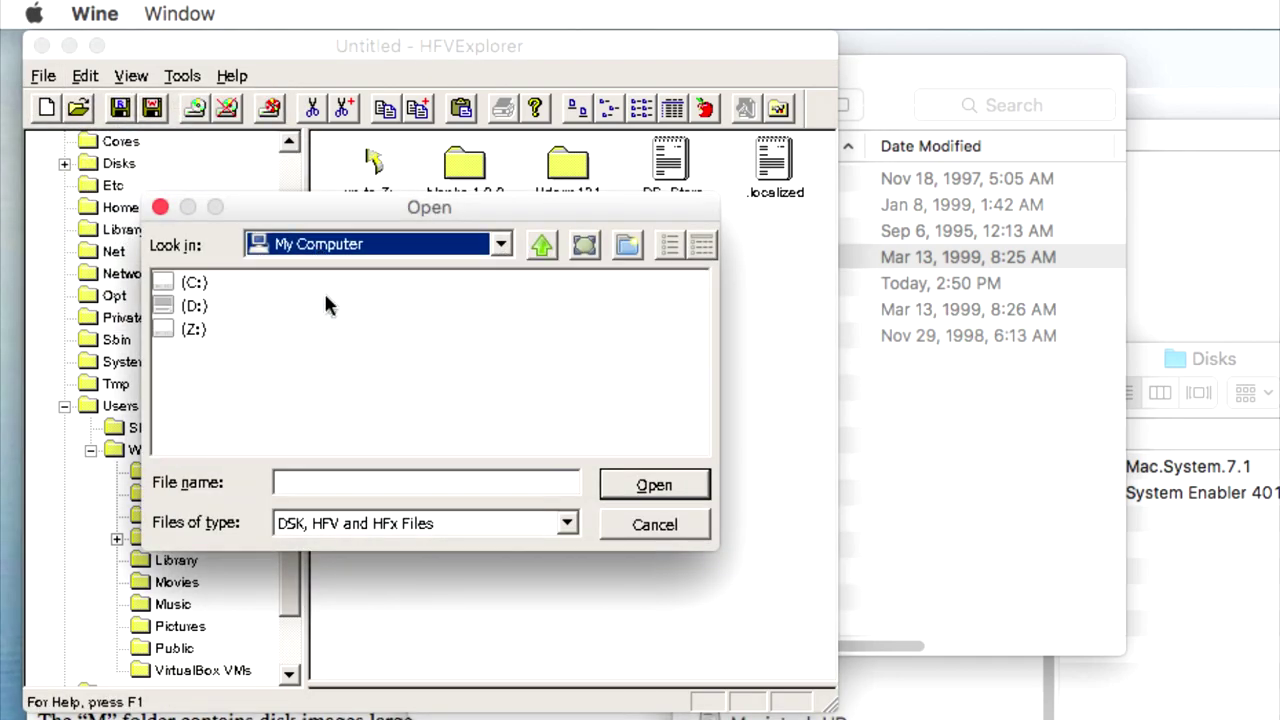
double_click(192, 332)
click(183, 356)
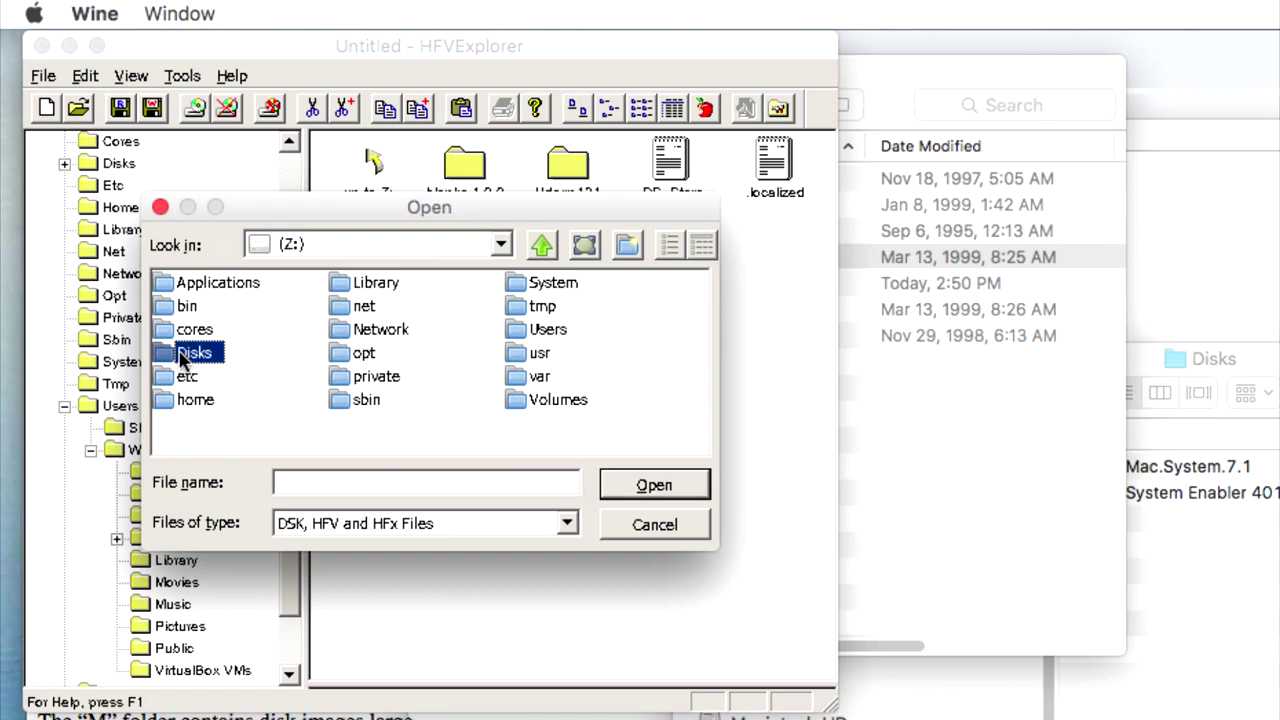
double_click(181, 358)
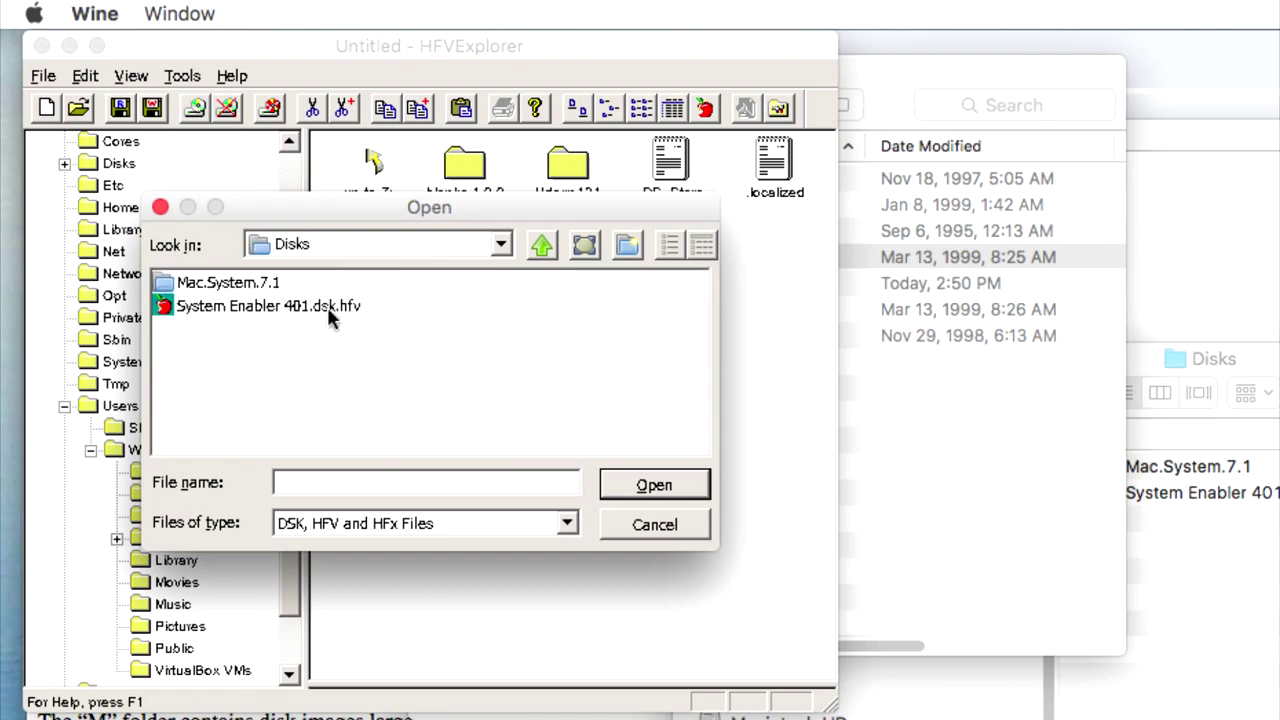
click(327, 307)
click(655, 485)
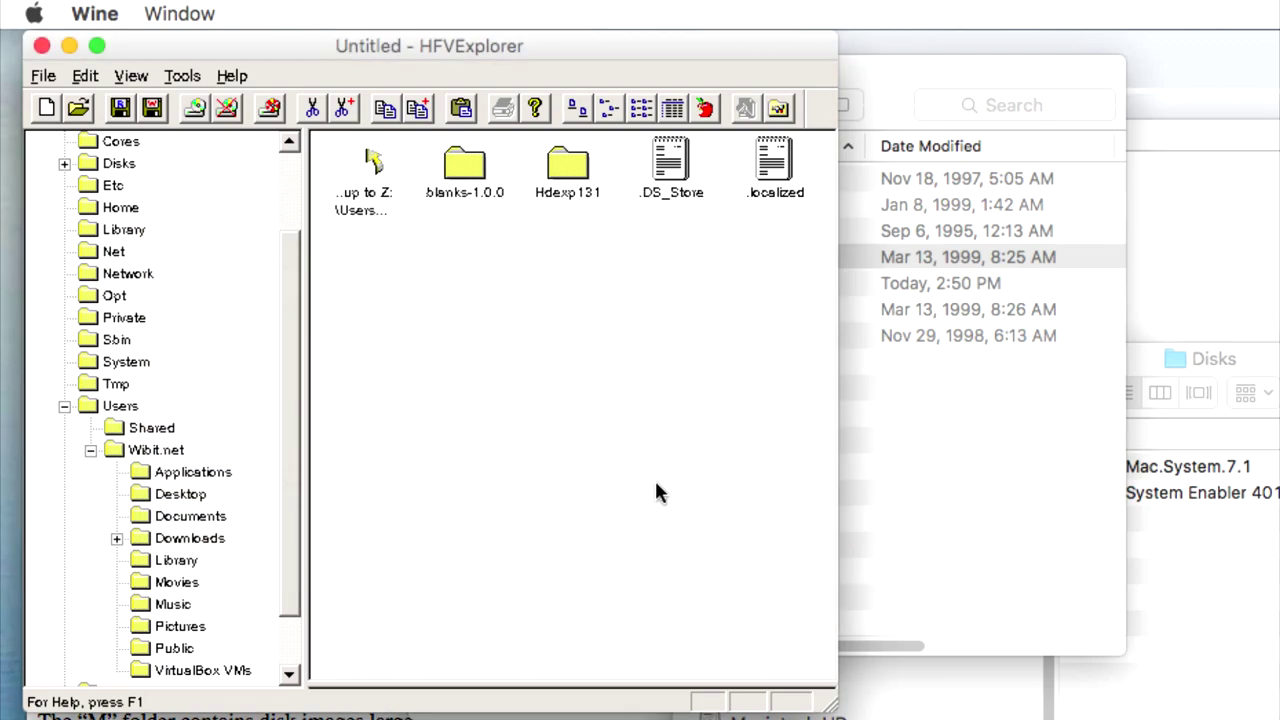
- Paste the copied System Enabler file into the opened volume and display the Untitled volume's contents
click(85, 76)
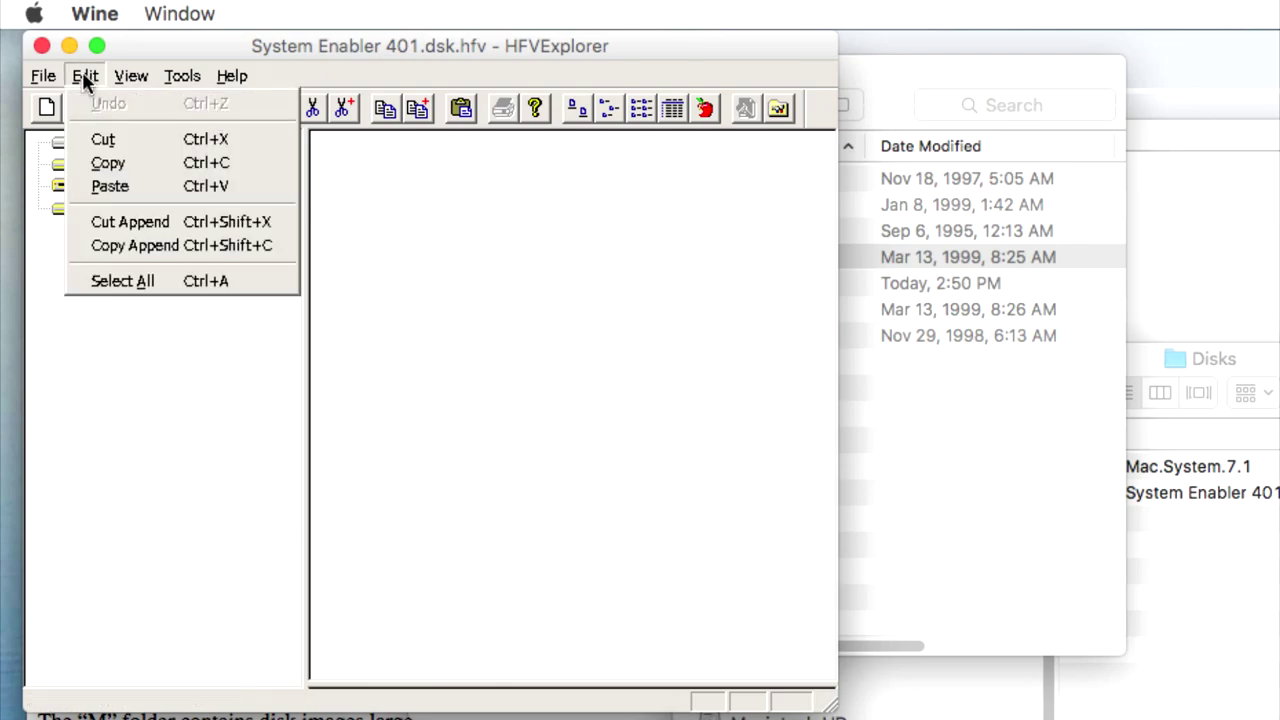
click(147, 200)
click(423, 457)
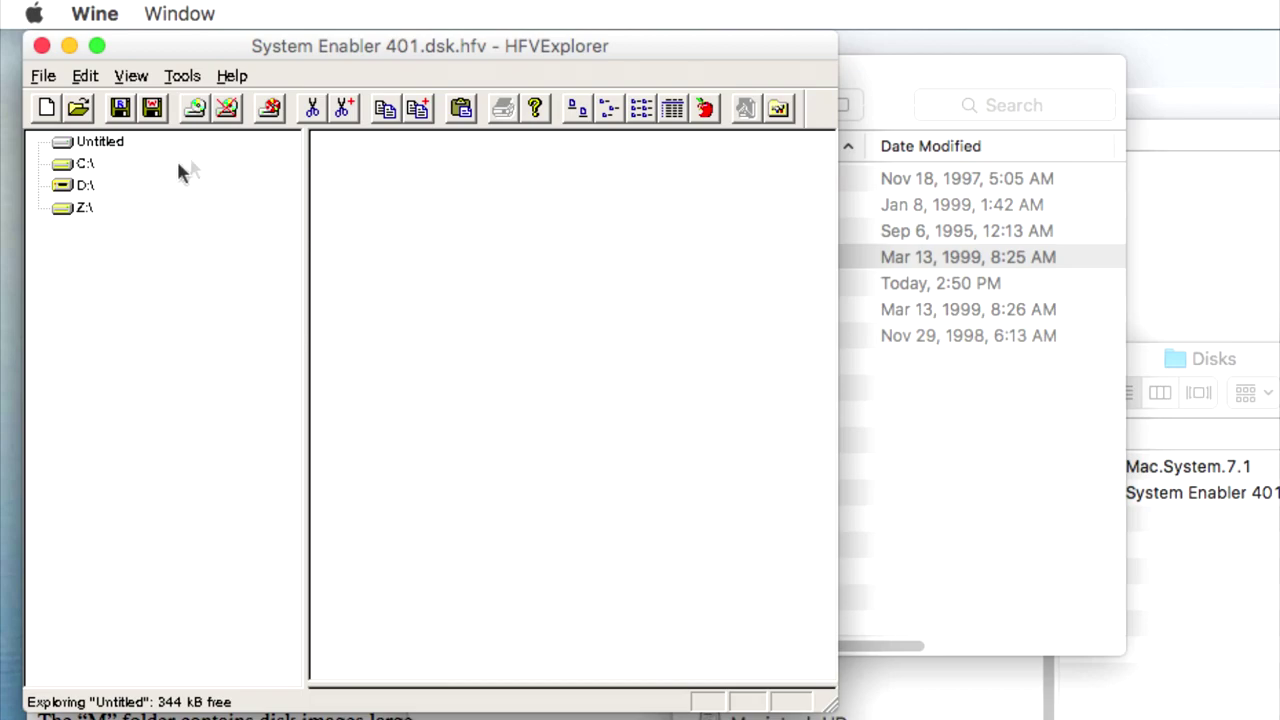
click(100, 142)
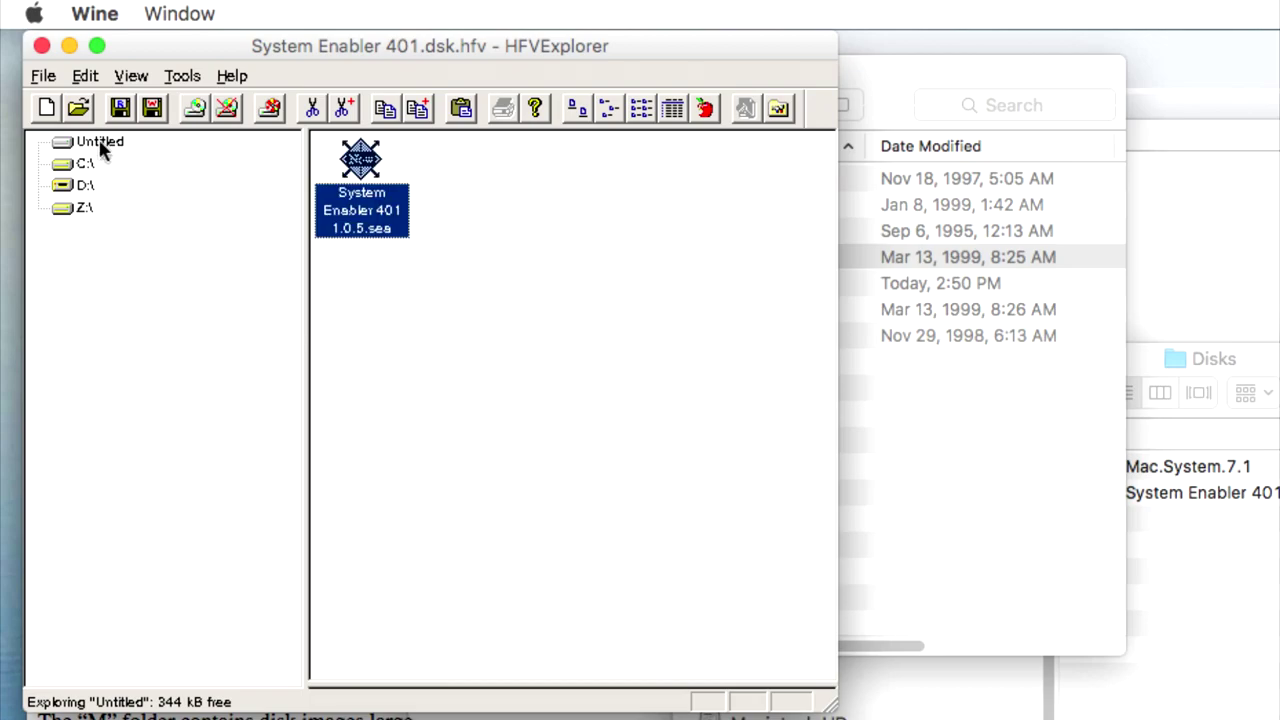
- Close HFVExplorer and the hdexp131, Disks and Disk Tools Finder windows
click(42, 47)
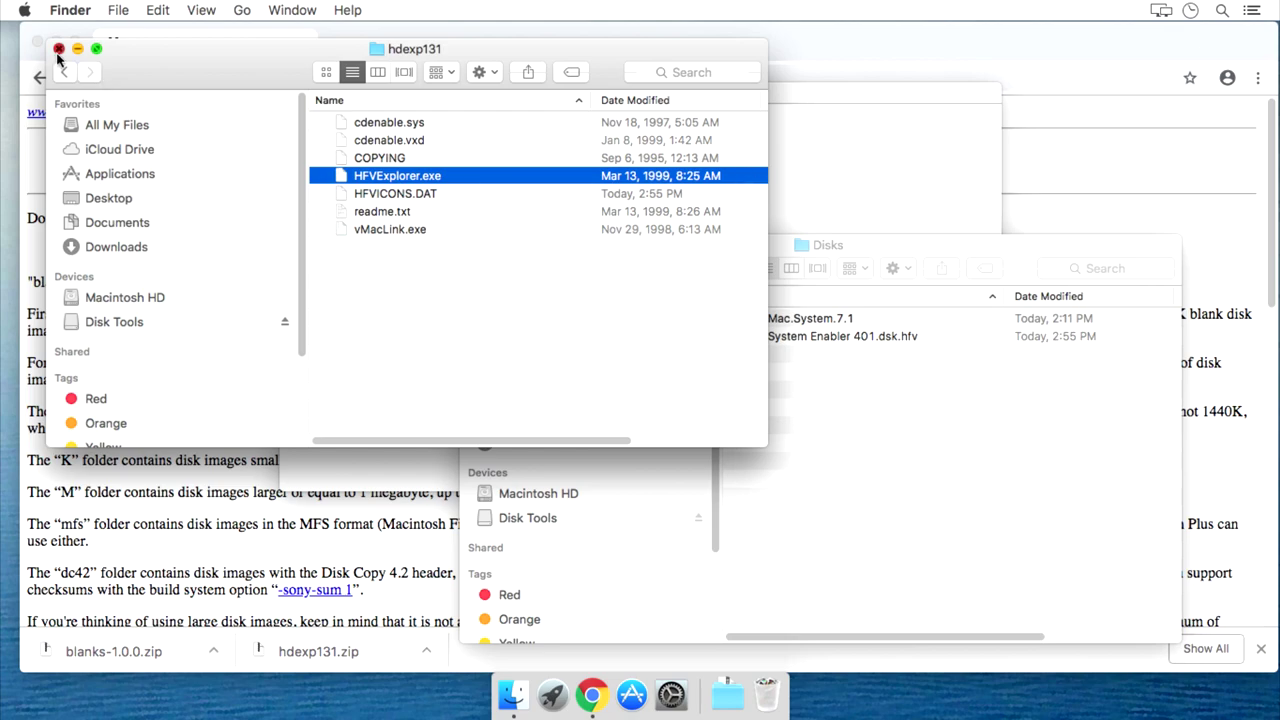
click(58, 49)
click(474, 250)
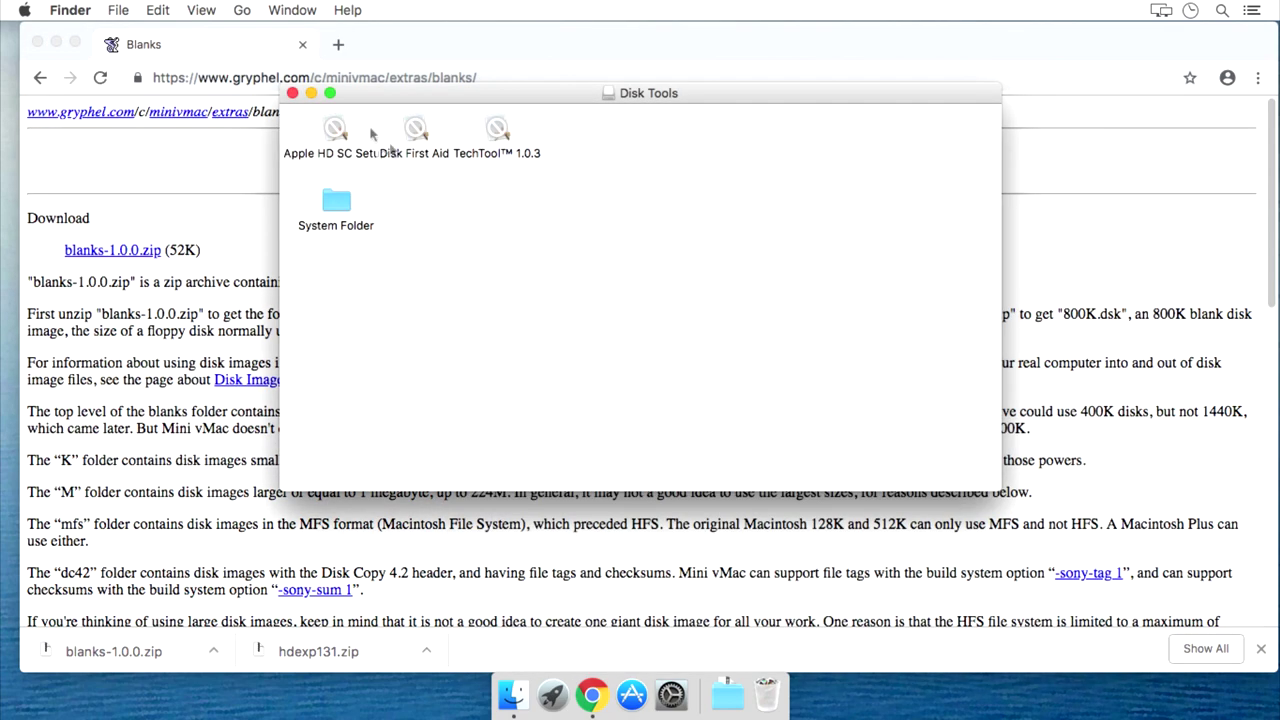
click(292, 93)
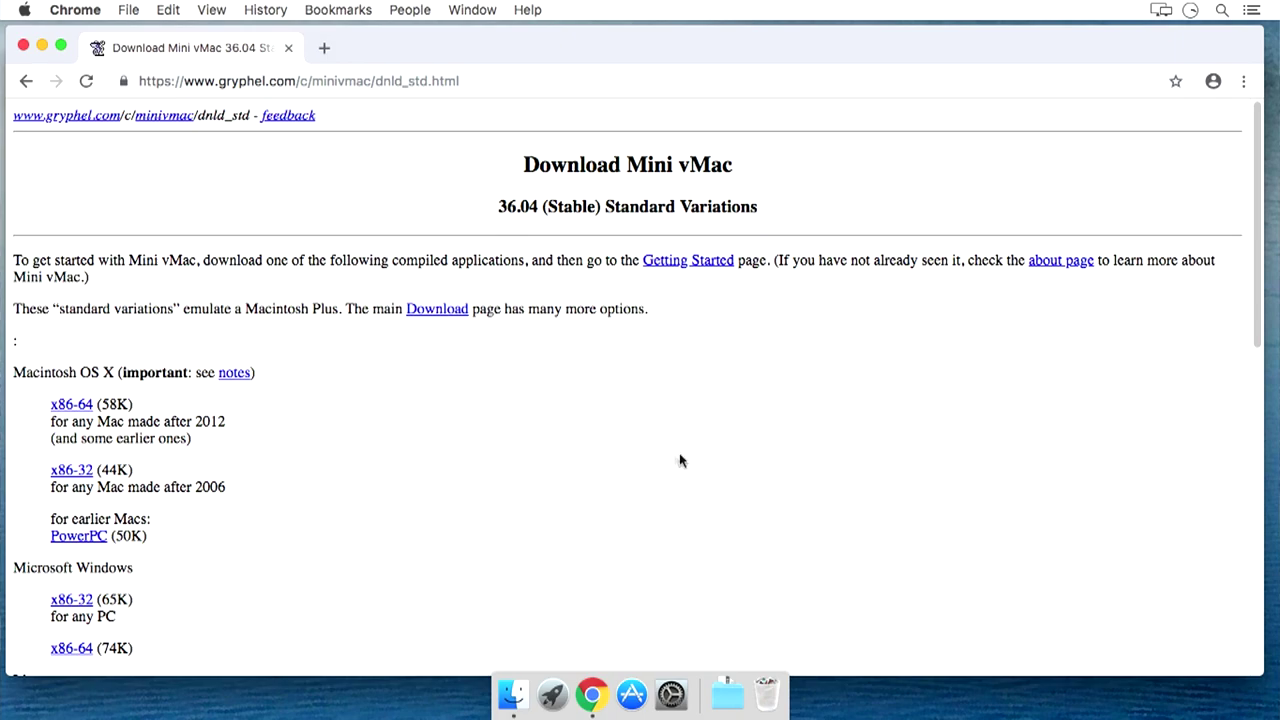
- Download the x86-64 Macintosh OS X build of Mini vMac and extract its archive in the Downloads folder
click(66, 410)
click(199, 655)
click(255, 624)
double_click(708, 212)
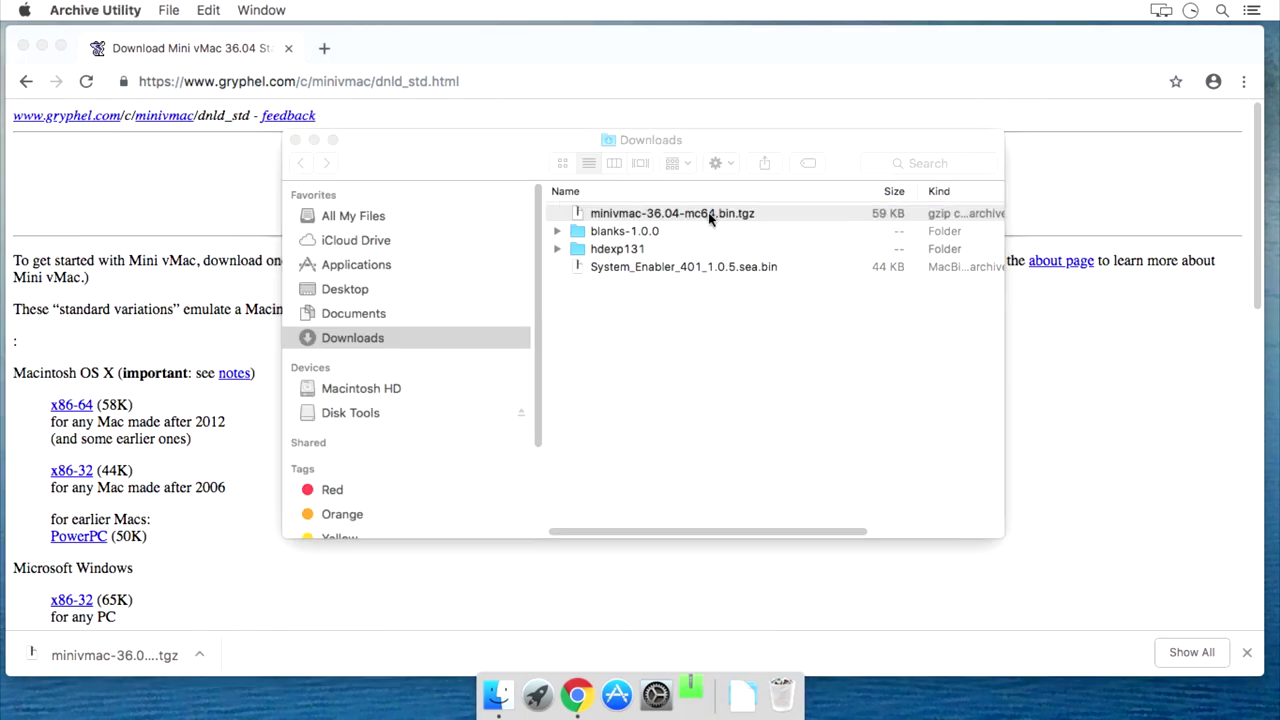
- Move the minivmac-36.04-mc64.bin.tgz archive from Downloads to the Trash
click(698, 229)
right_click(698, 231)
click(757, 286)
- Copy the Mini vMac application's name and create a folder with that name in Downloads
click(617, 213)
key(Return)
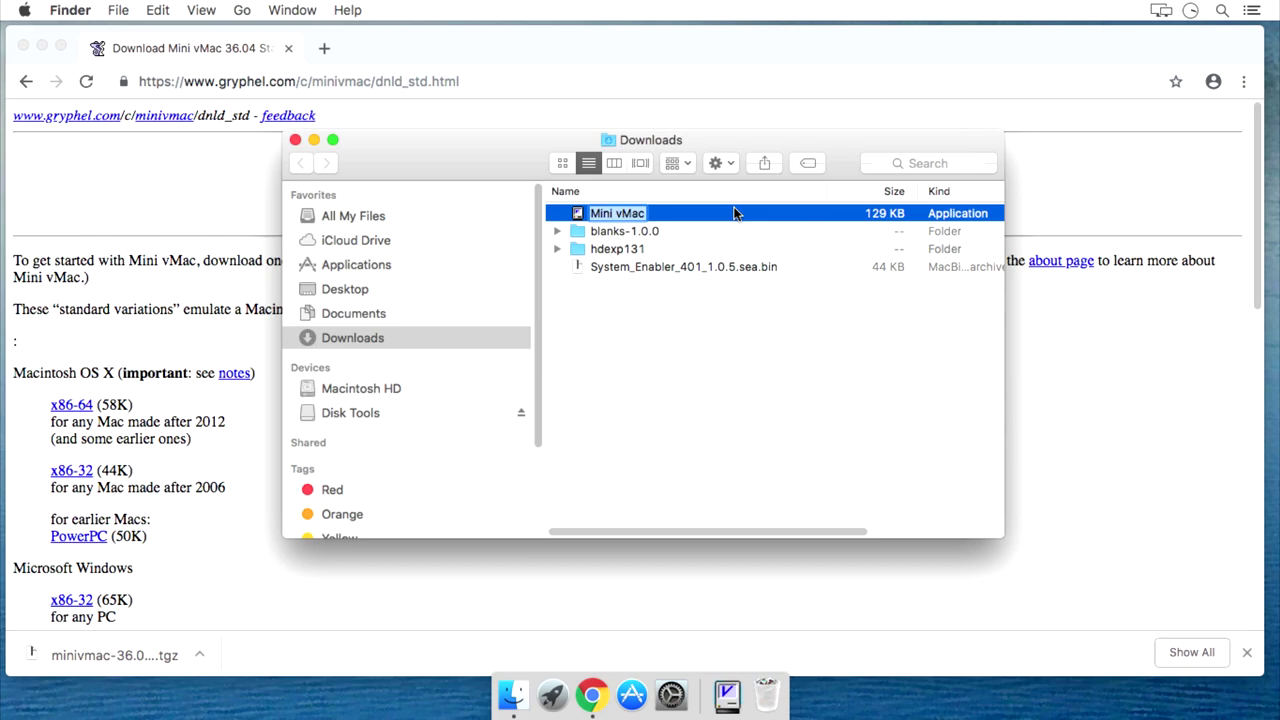
right_click(603, 213)
click(650, 287)
right_click(614, 344)
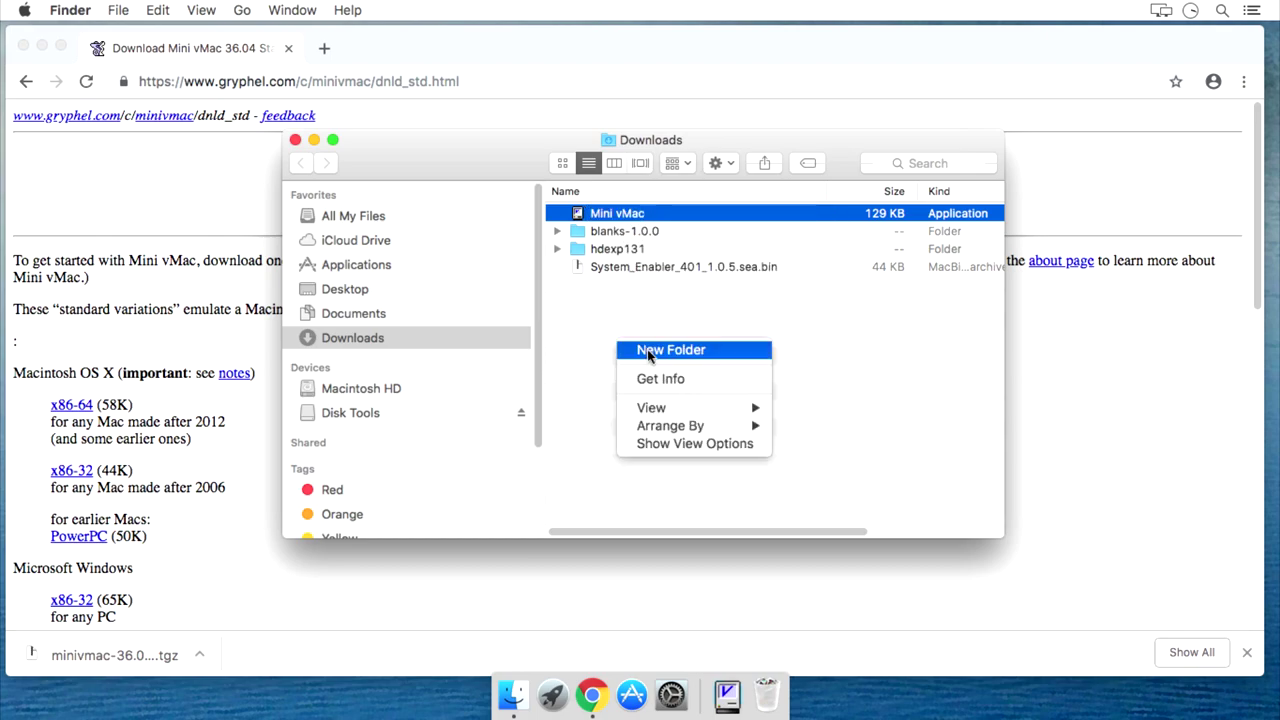
click(647, 354)
key(super+v)
key(Return)
- Move the Mini vMac application into the new Mini vMac folder
click(603, 234)
drag(603, 234, 612, 214)
drag(612, 214, 612, 214)
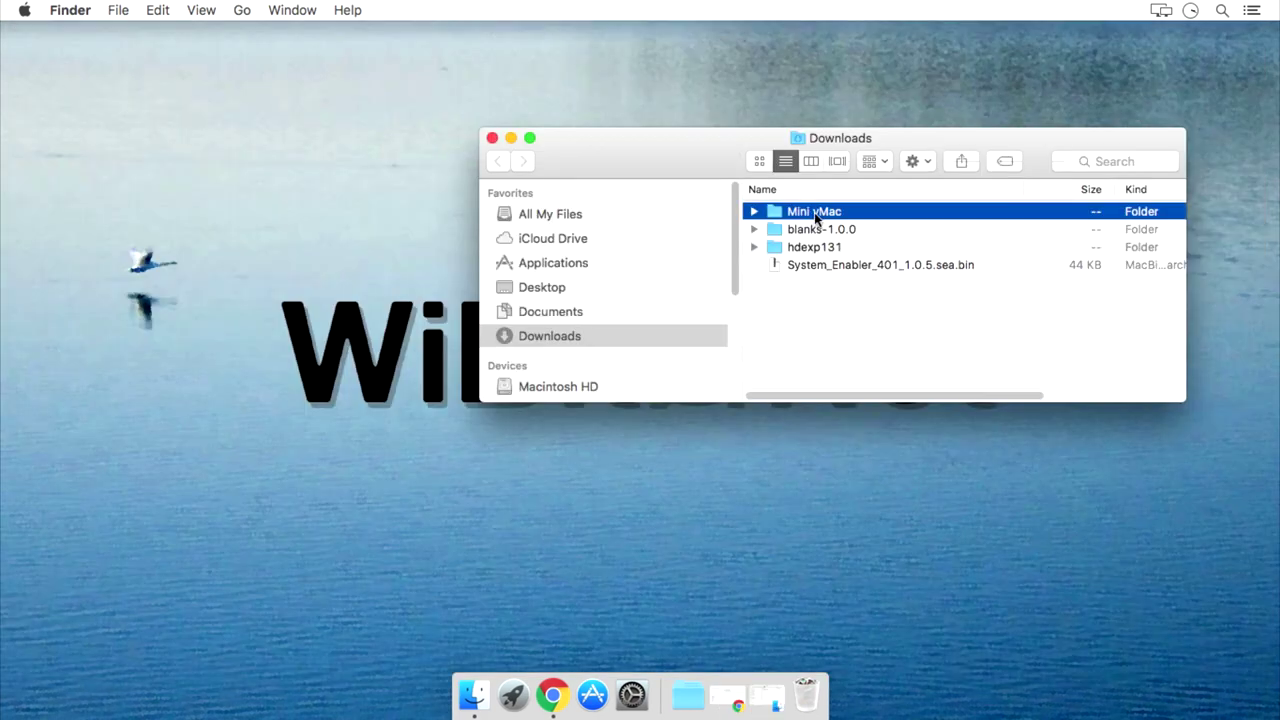
- Open the Mini vMac folder in Downloads and launch the Mini vMac application as a test
double_click(814, 212)
click(814, 218)
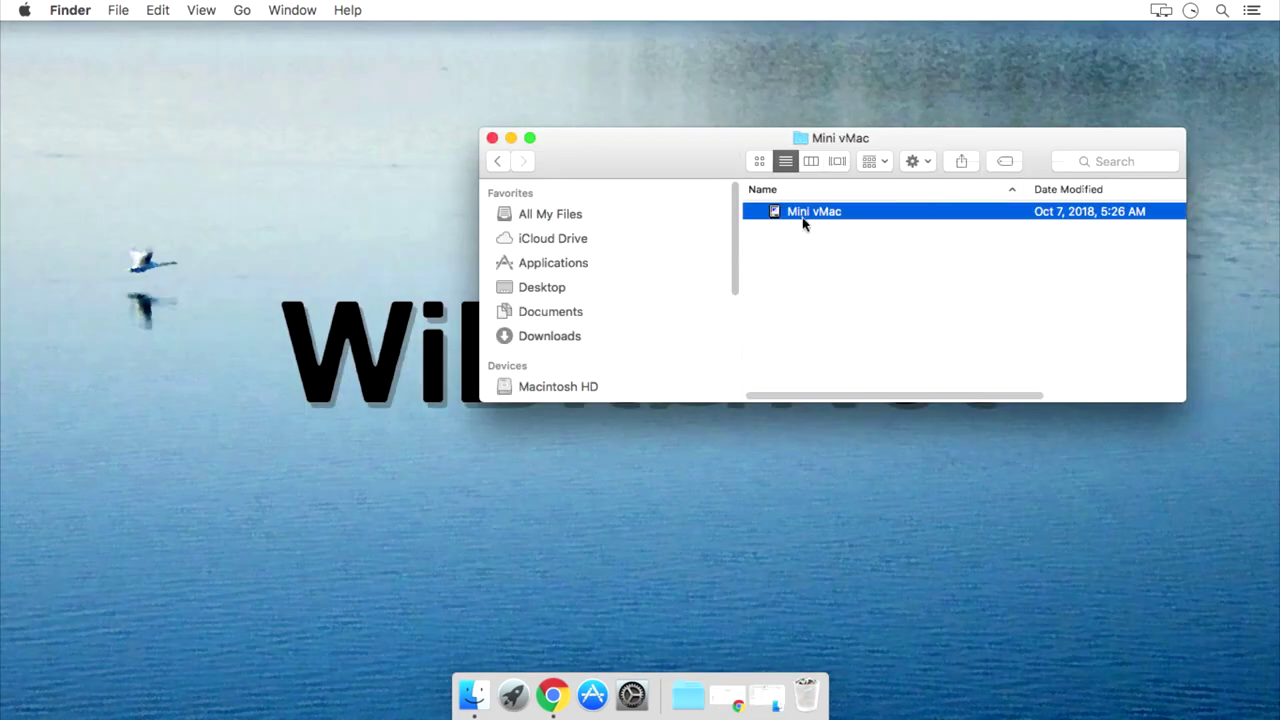
double_click(804, 224)
drag(569, 197, 209, 91)
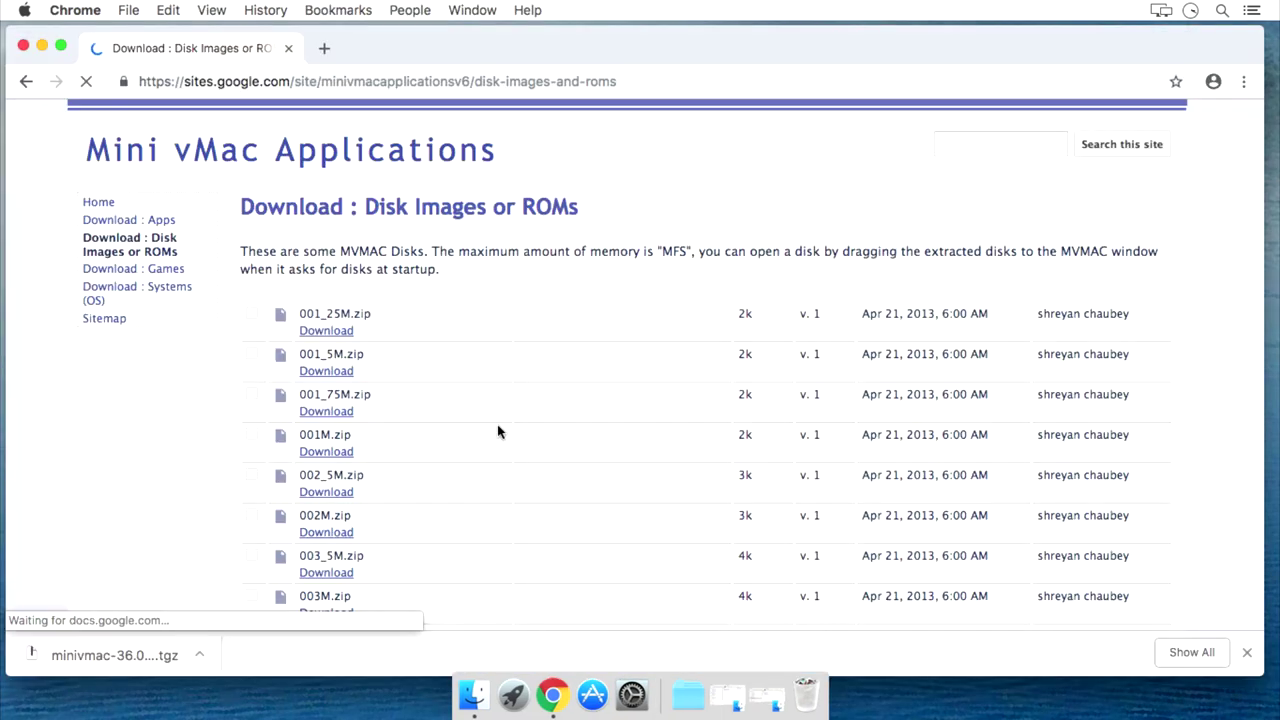
- Download the vMac ROM from the Disk Images or ROMs page and move vmac.rom into the Mini vMac folder
scroll(497, 424, down, 10)
double_click(328, 452)
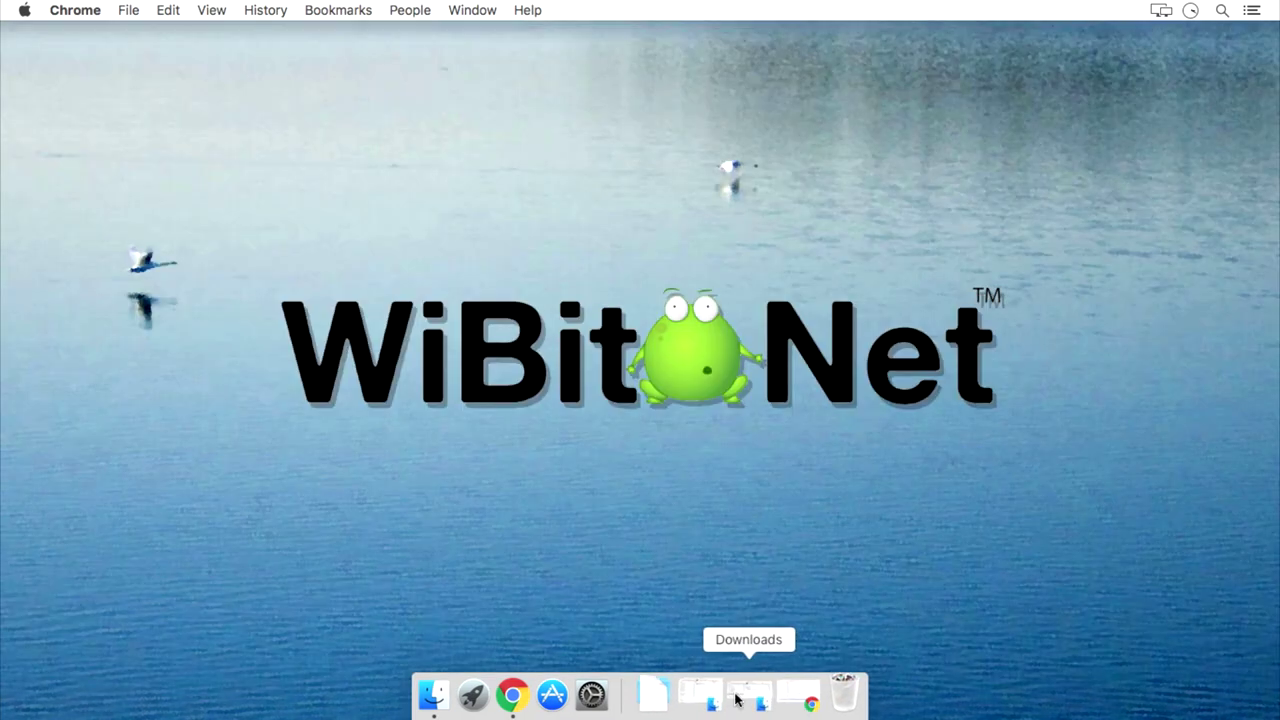
click(728, 695)
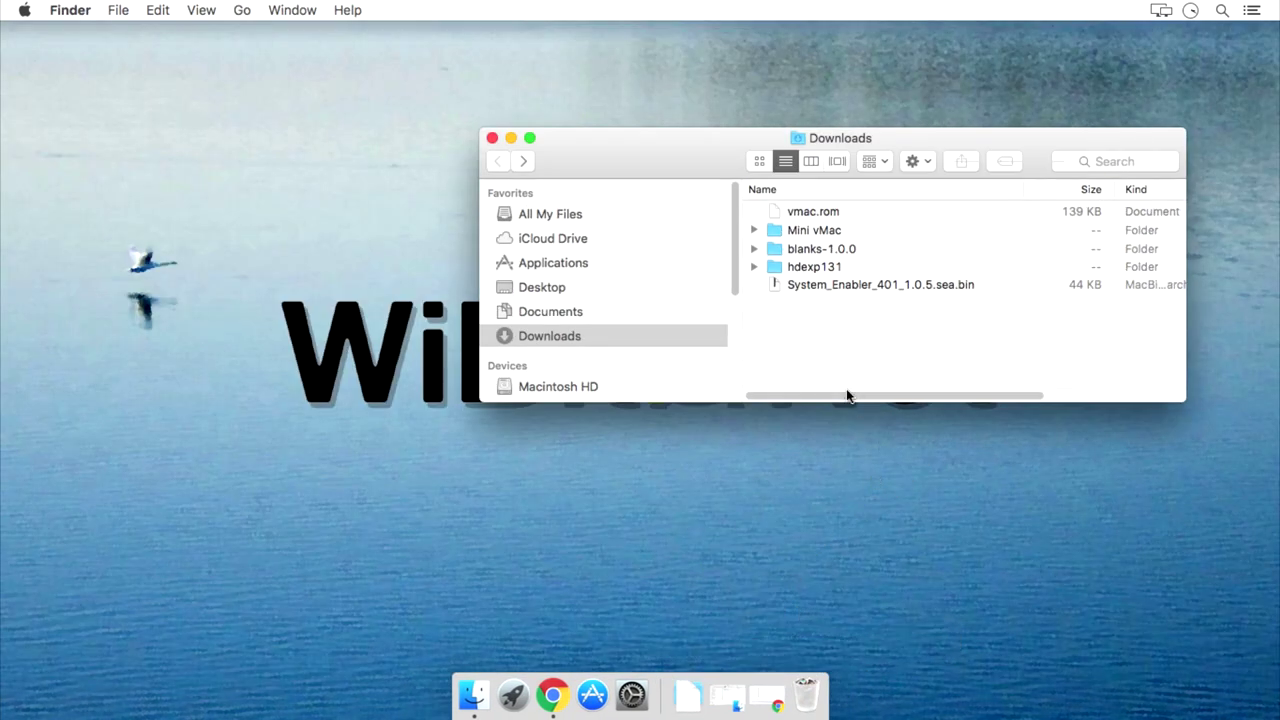
drag(812, 211, 810, 227)
- Launch Mini vMac with vmac.rom in its folder to check that it starts, and quit it again
double_click(834, 213)
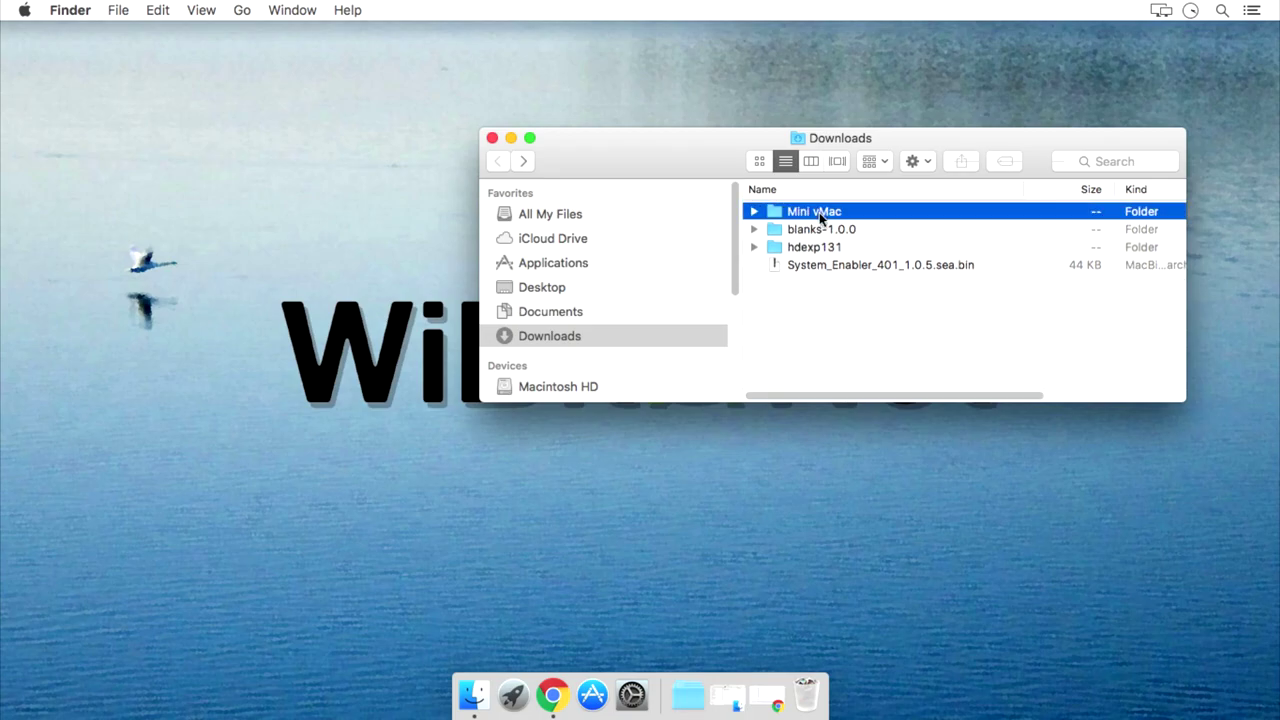
double_click(809, 216)
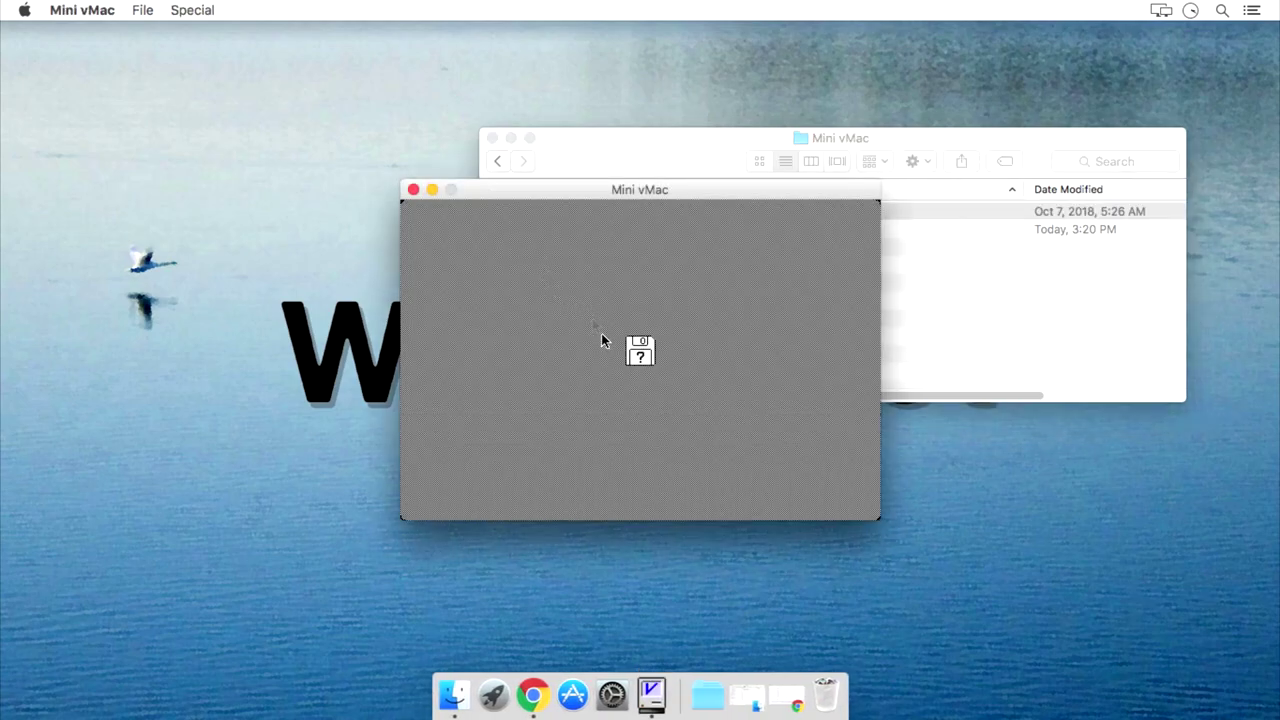
click(80, 11)
click(123, 129)
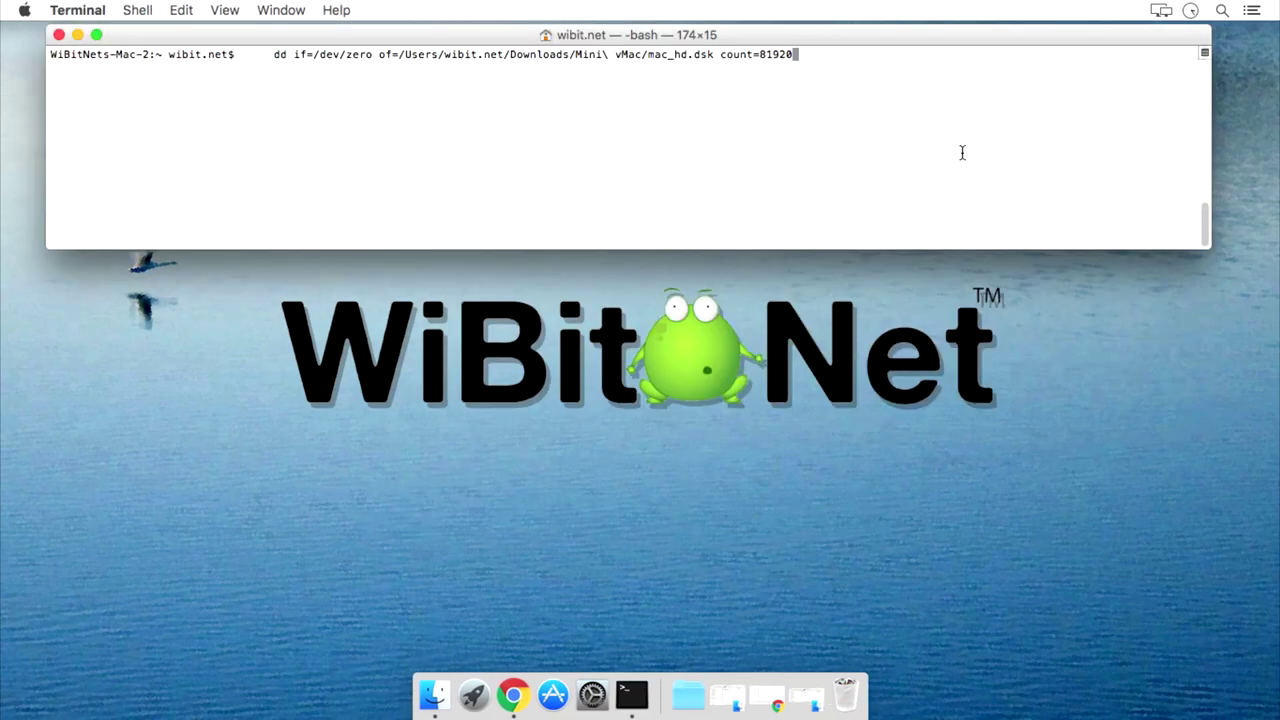
- Run "dd if=/dev/zero of=/Users/wibit.net/Downloads/Mini\ vMac/mac_hd.dsk count=81920" in Terminal to create a blank disk image
key(Return)
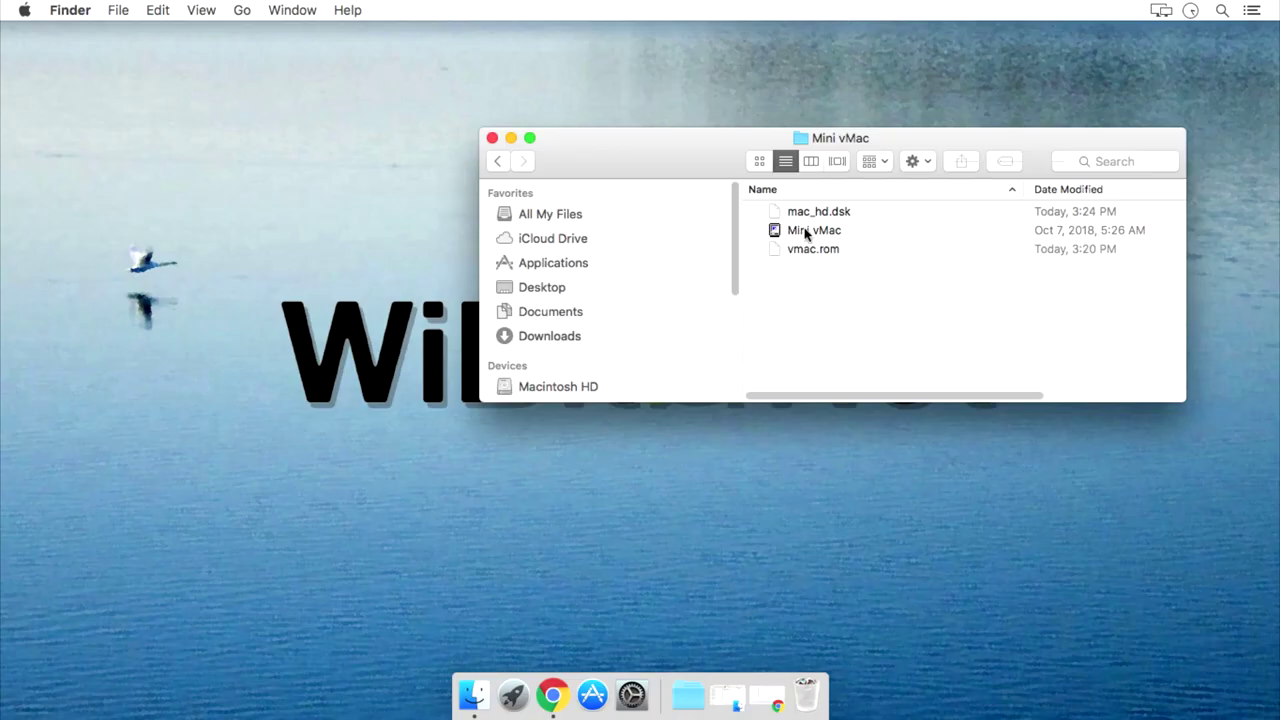
- Launch Mini vMac from its folder and arrange the emulator and Finder windows side by side
double_click(804, 231)
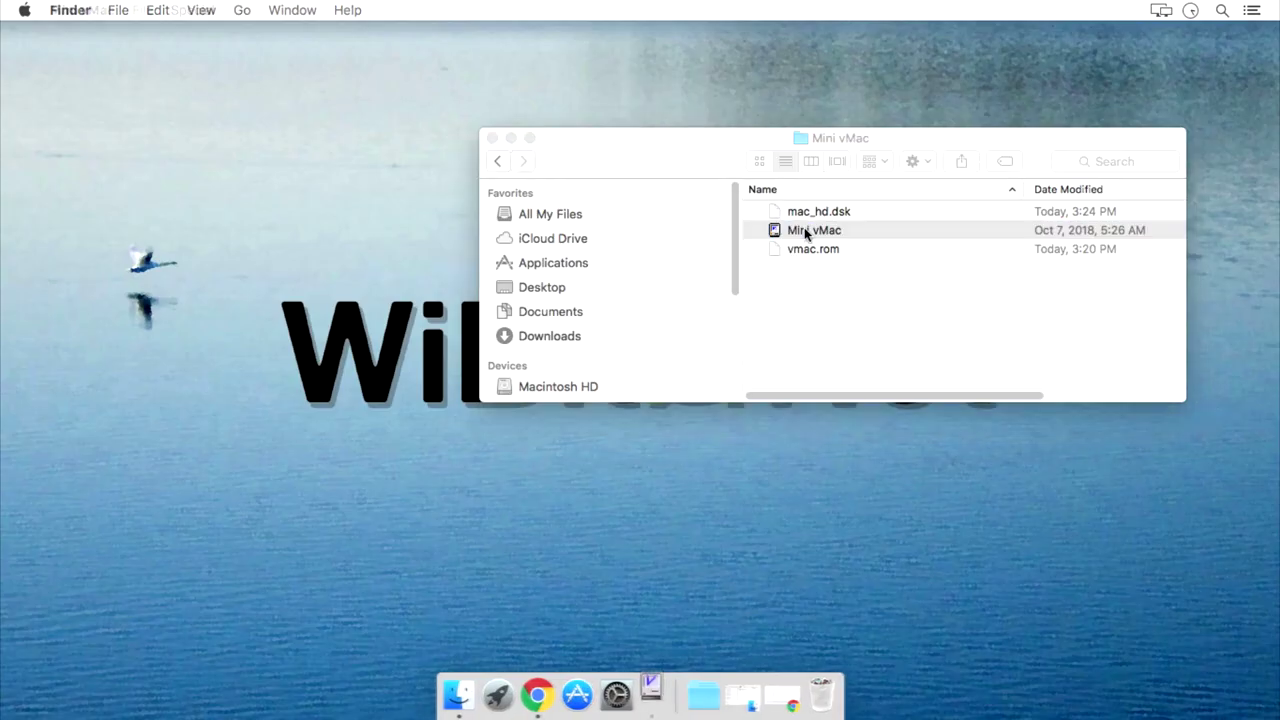
drag(517, 188, 240, 72)
drag(611, 143, 686, 60)
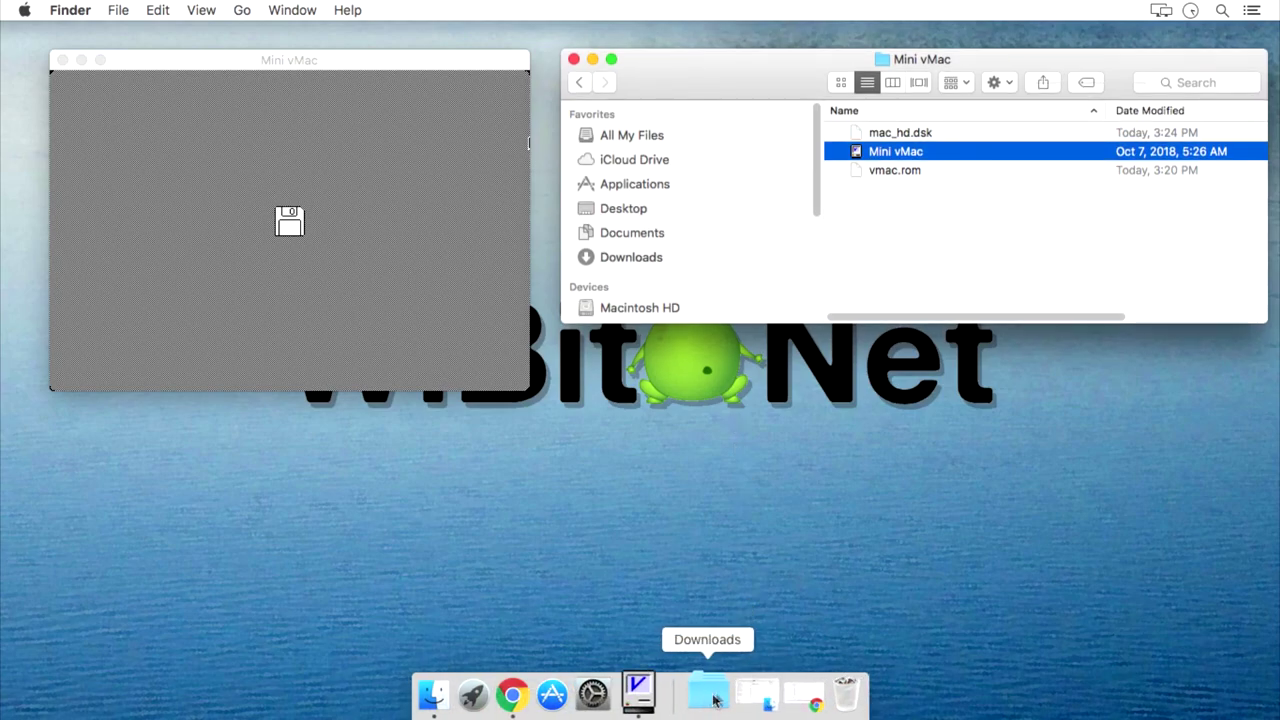
- Open the install folder in a second Finder window and boot Mini vMac from Disk.Tools.img
click(749, 697)
drag(857, 620, 857, 451)
drag(319, 224, 730, 376)
double_click(889, 443)
drag(890, 441, 450, 317)
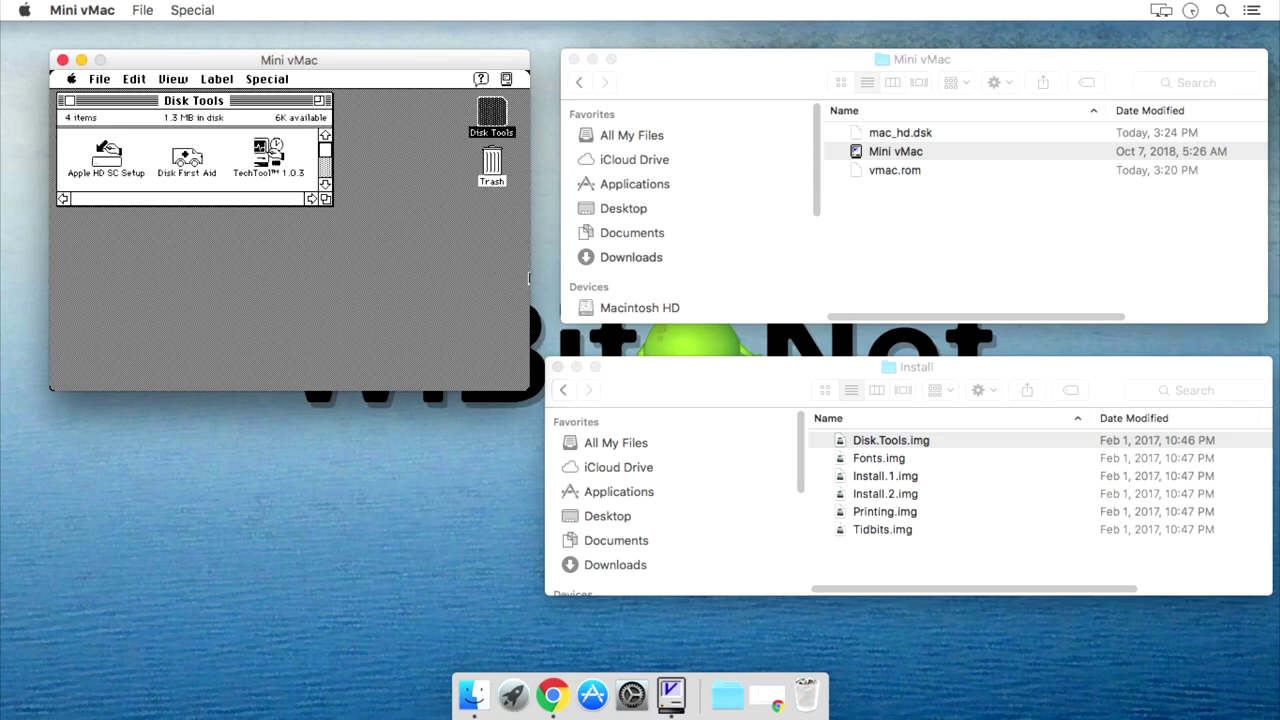
- Insert mac_hd.dsk into the running Mini vMac, initialize the disk and name it Macintosh HD
click(882, 135)
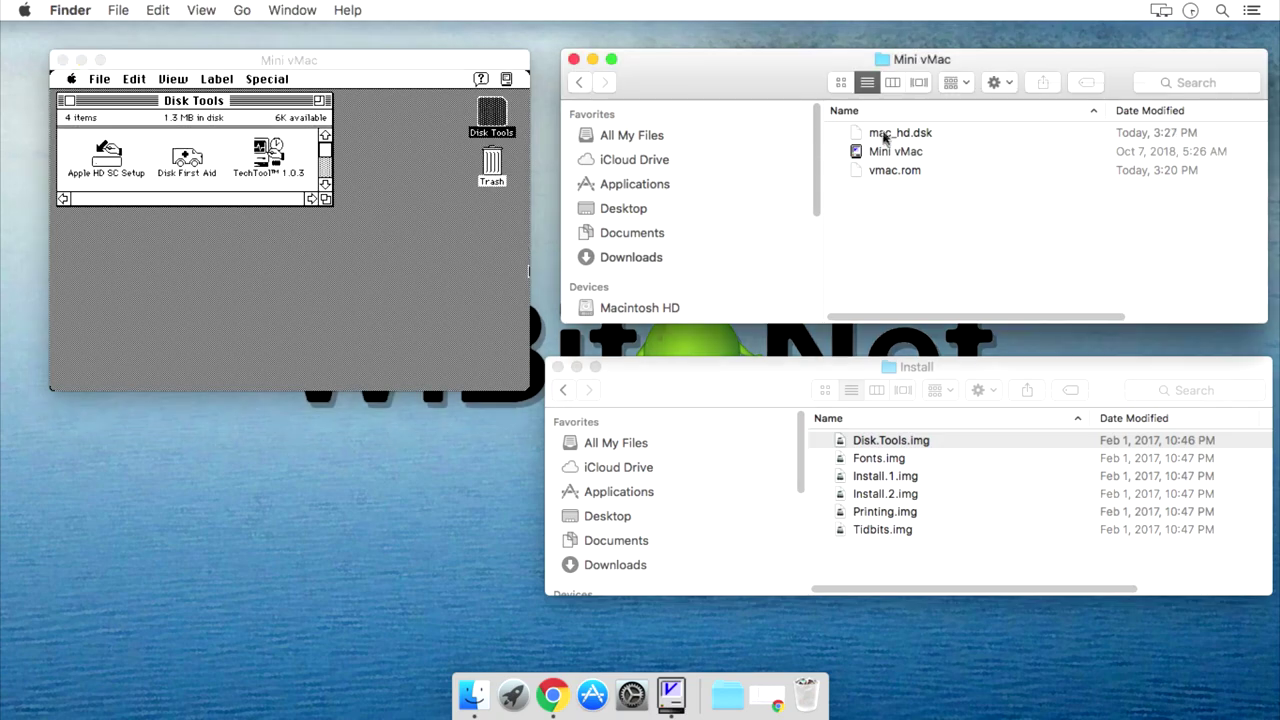
drag(882, 135, 376, 279)
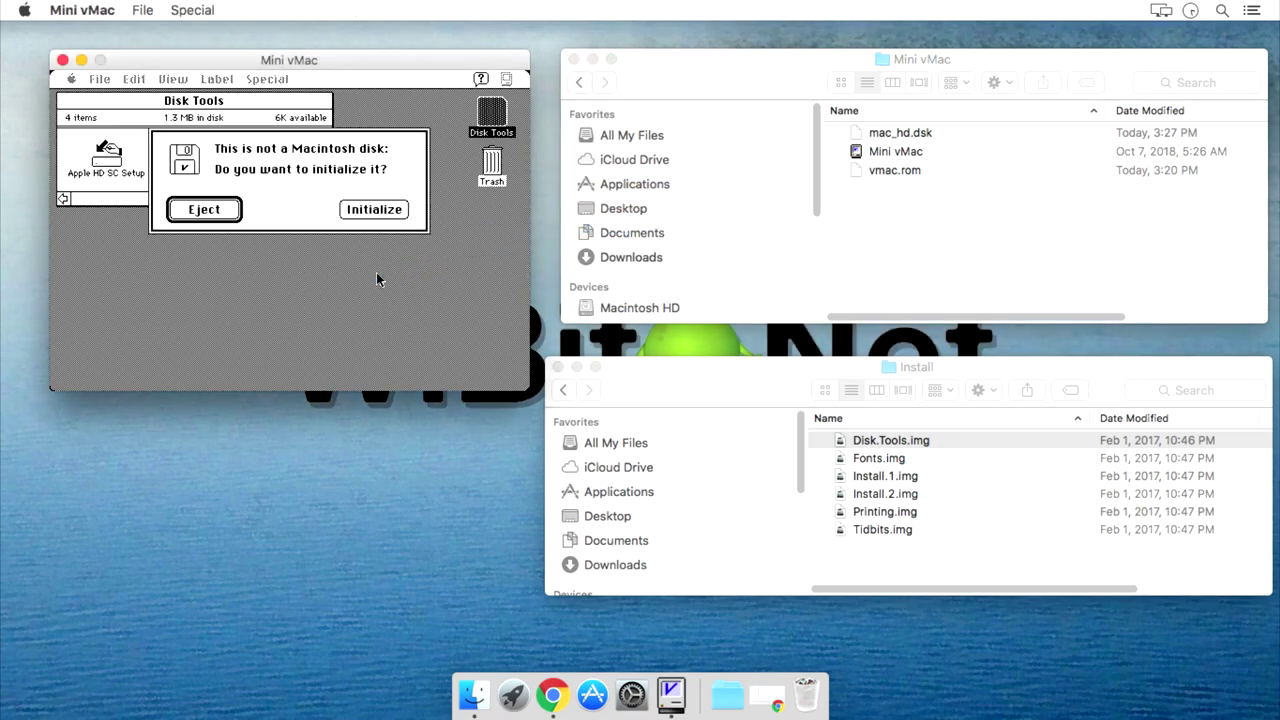
click(364, 212)
click(363, 211)
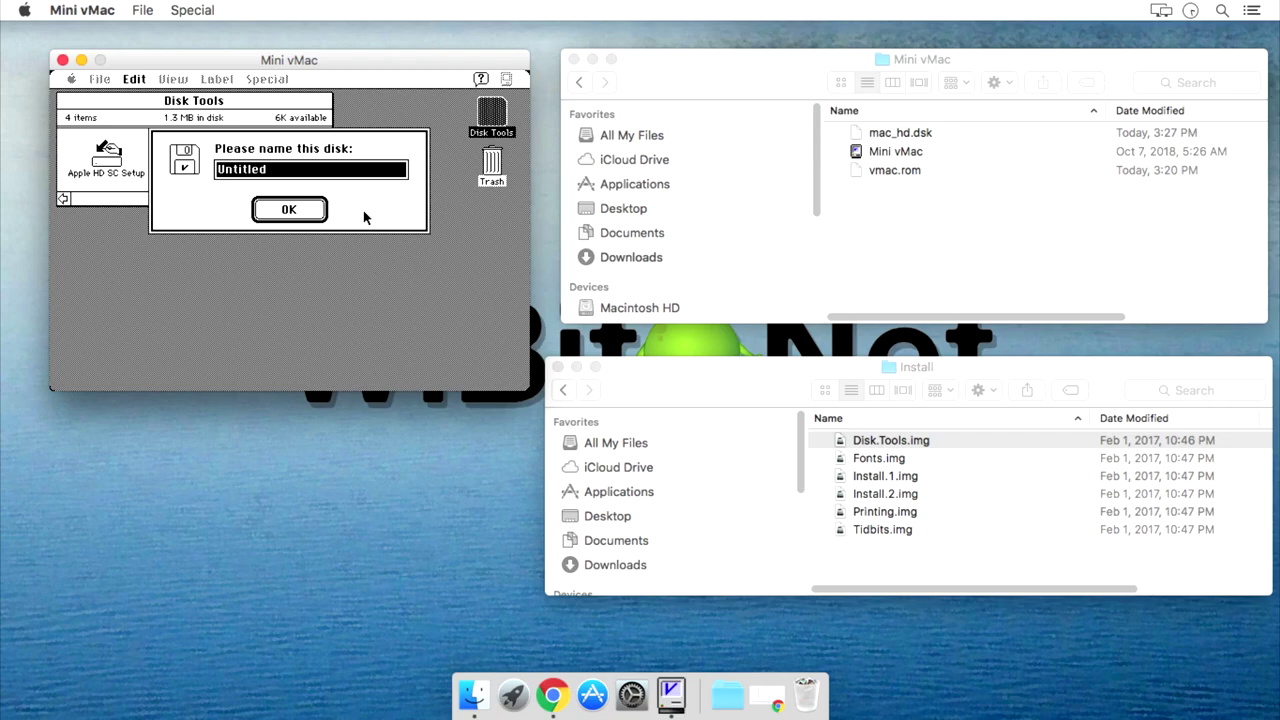
text(M)
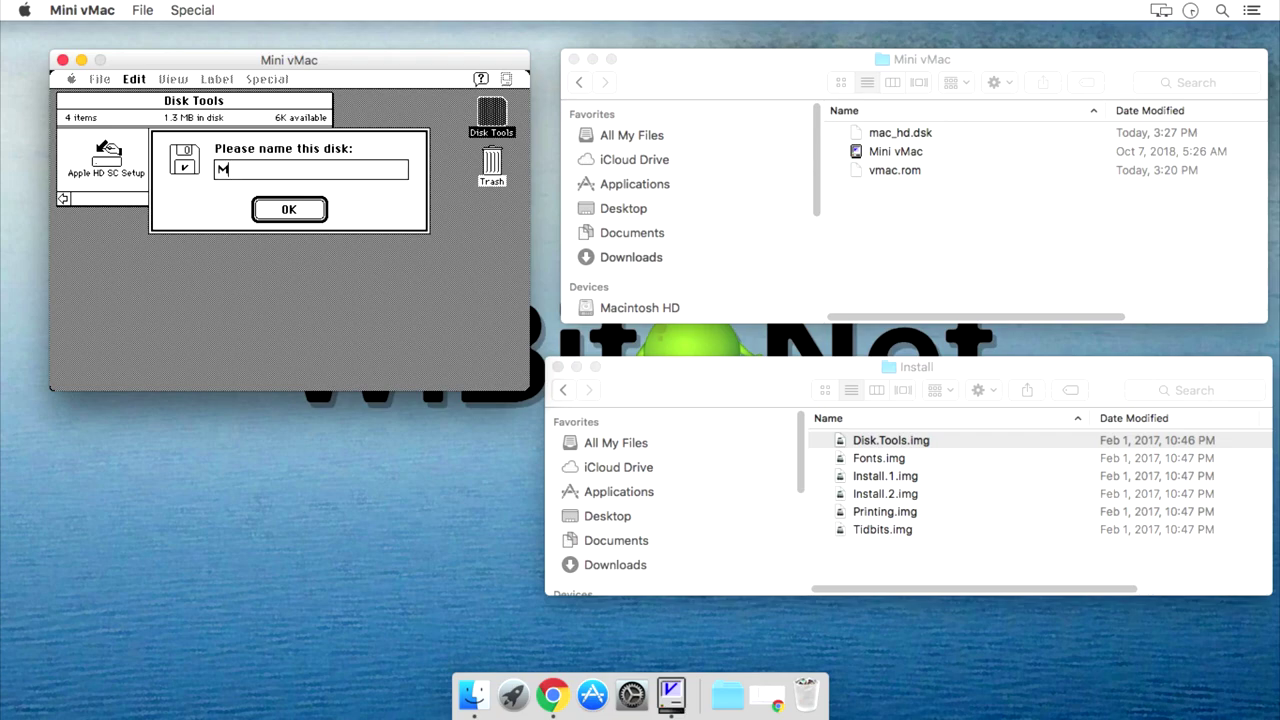
text(acintosh)
key(Return)
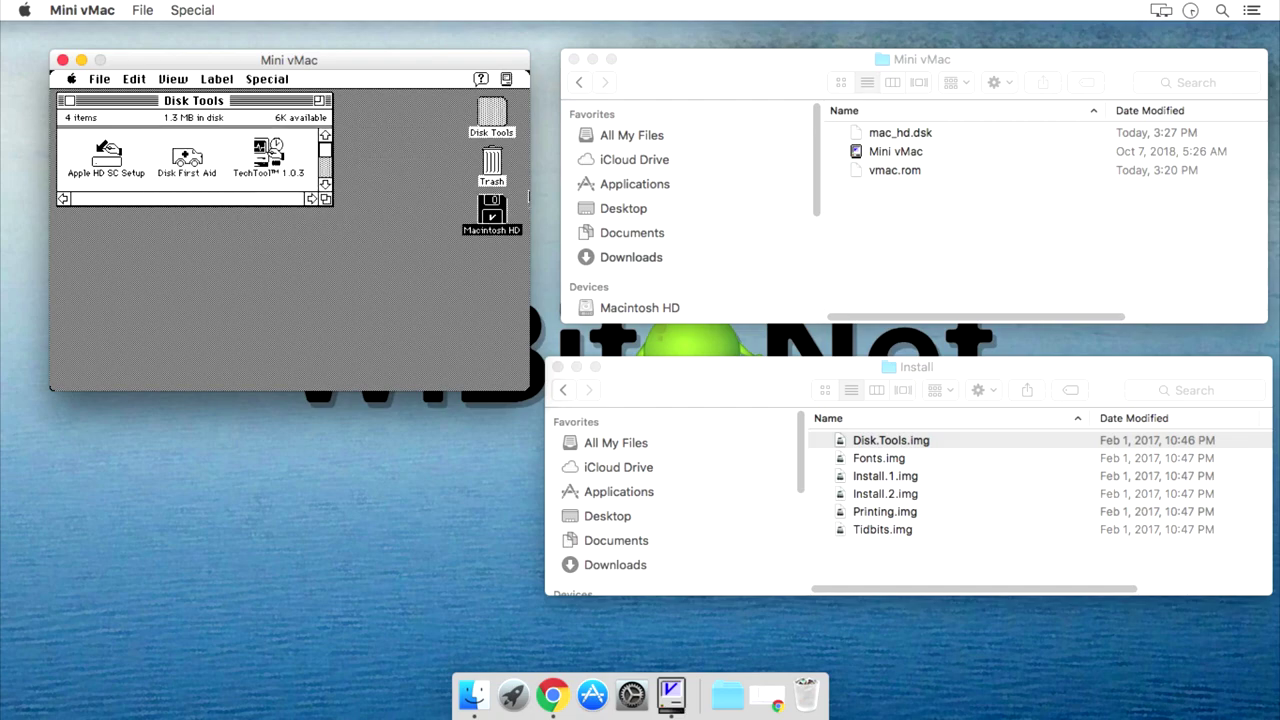
- Quit and relaunch Mini vMac, and place its window beside the Finder windows
click(78, 12)
click(108, 126)
double_click(886, 151)
drag(771, 198, 412, 78)
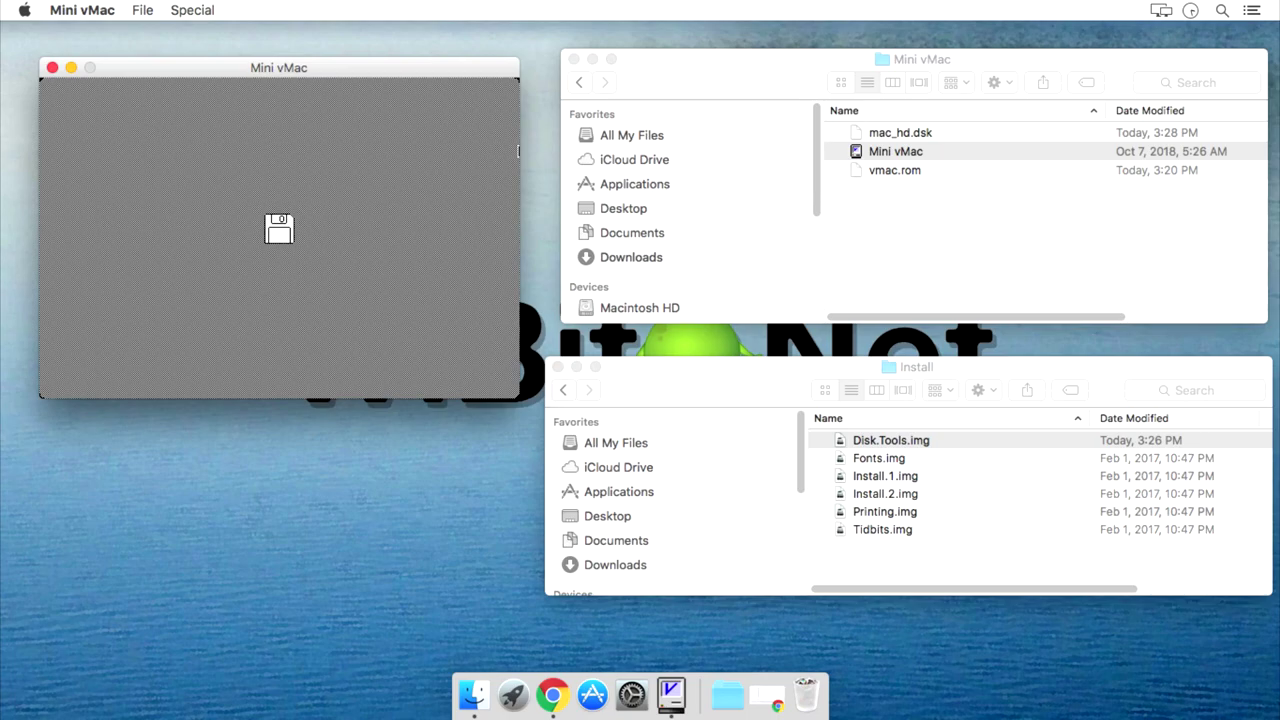
- Boot Mini vMac from Install.1.img and mount mac_hd.dsk as the installation target
drag(885, 476, 389, 278)
click(924, 120)
click(899, 137)
drag(899, 137, 333, 209)
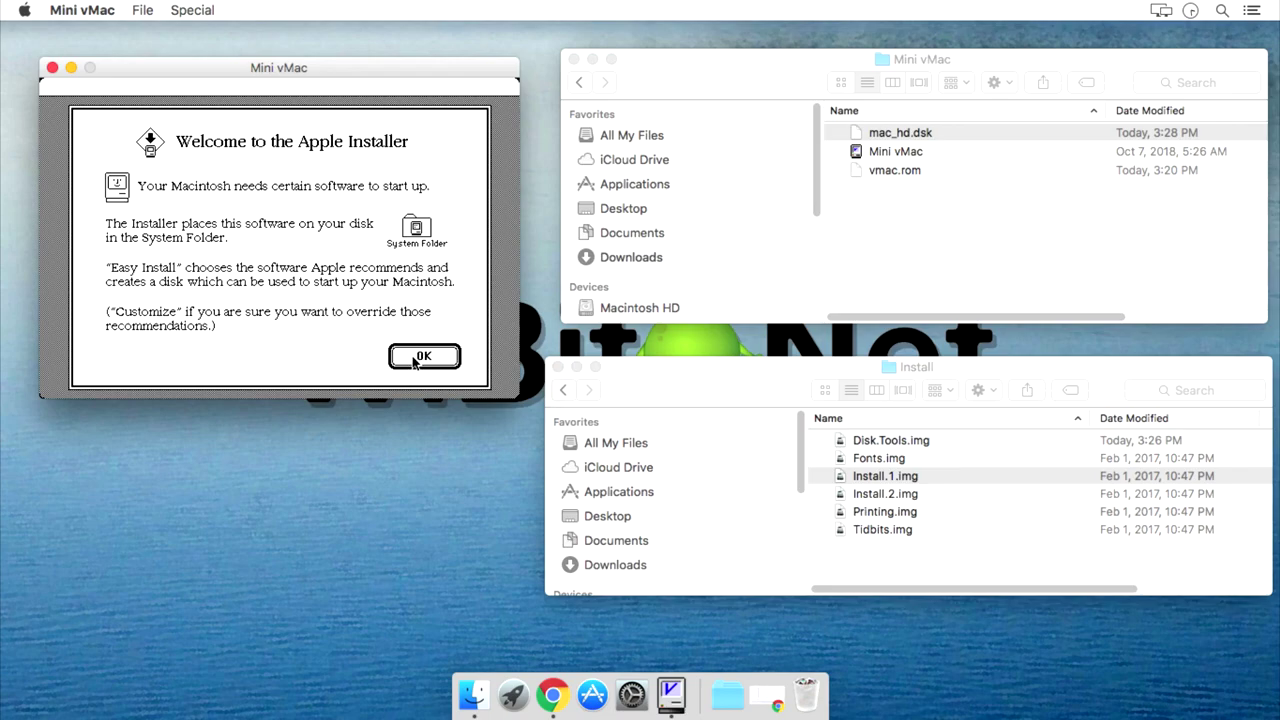
- Run Easy Install of Version 7.1 on Macintosh HD, inserting Install.2.img, Tidbits.img, Printing.img, Fonts.img and Install.1.img in that order
click(420, 357)
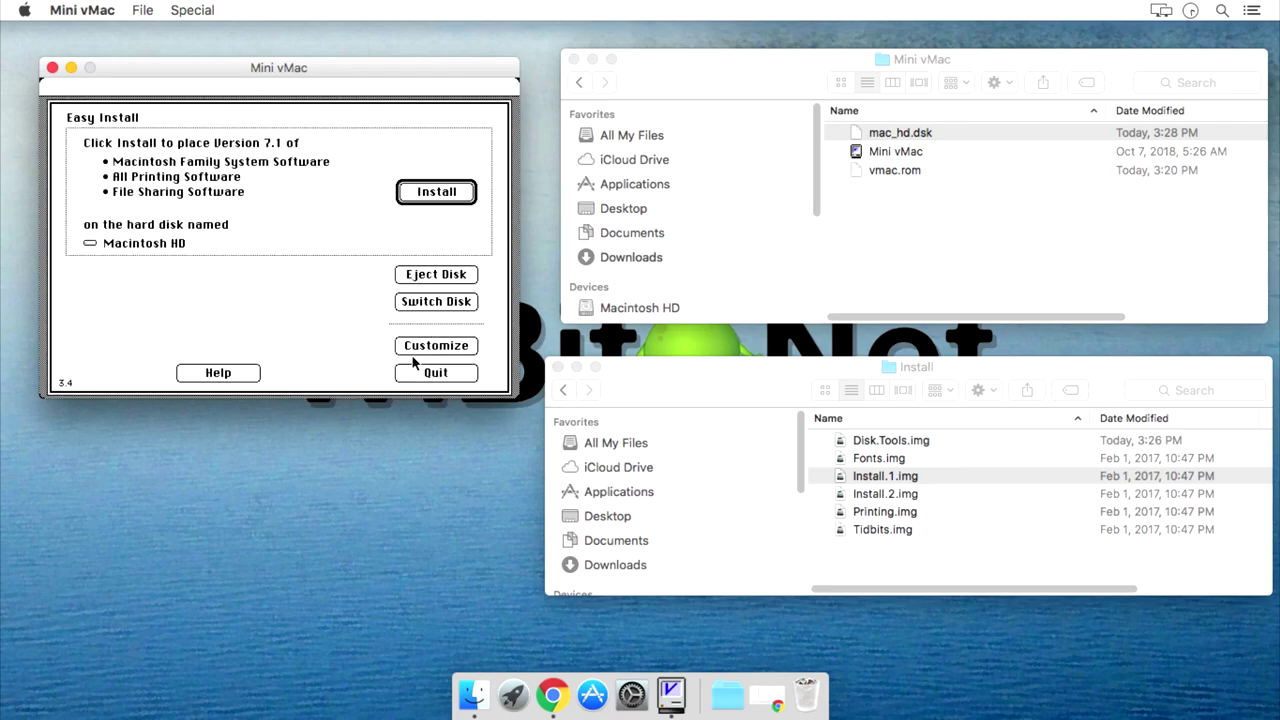
click(449, 196)
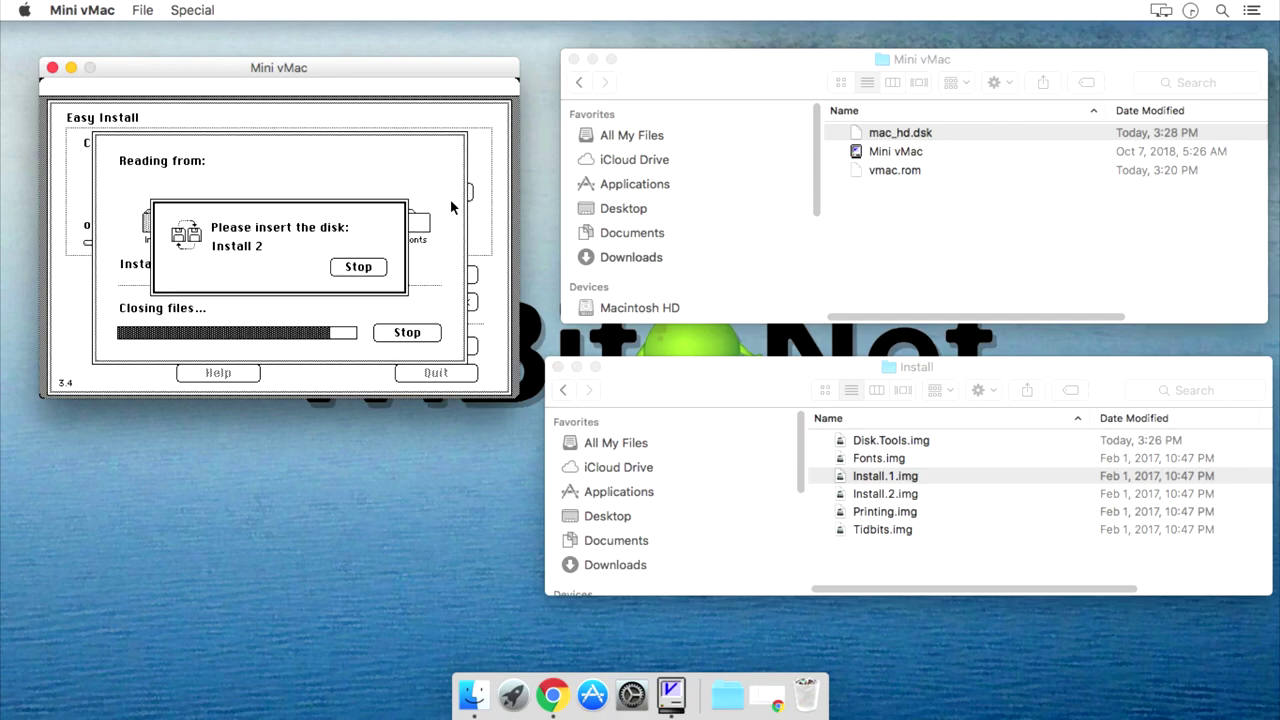
click(891, 497)
drag(891, 495, 256, 208)
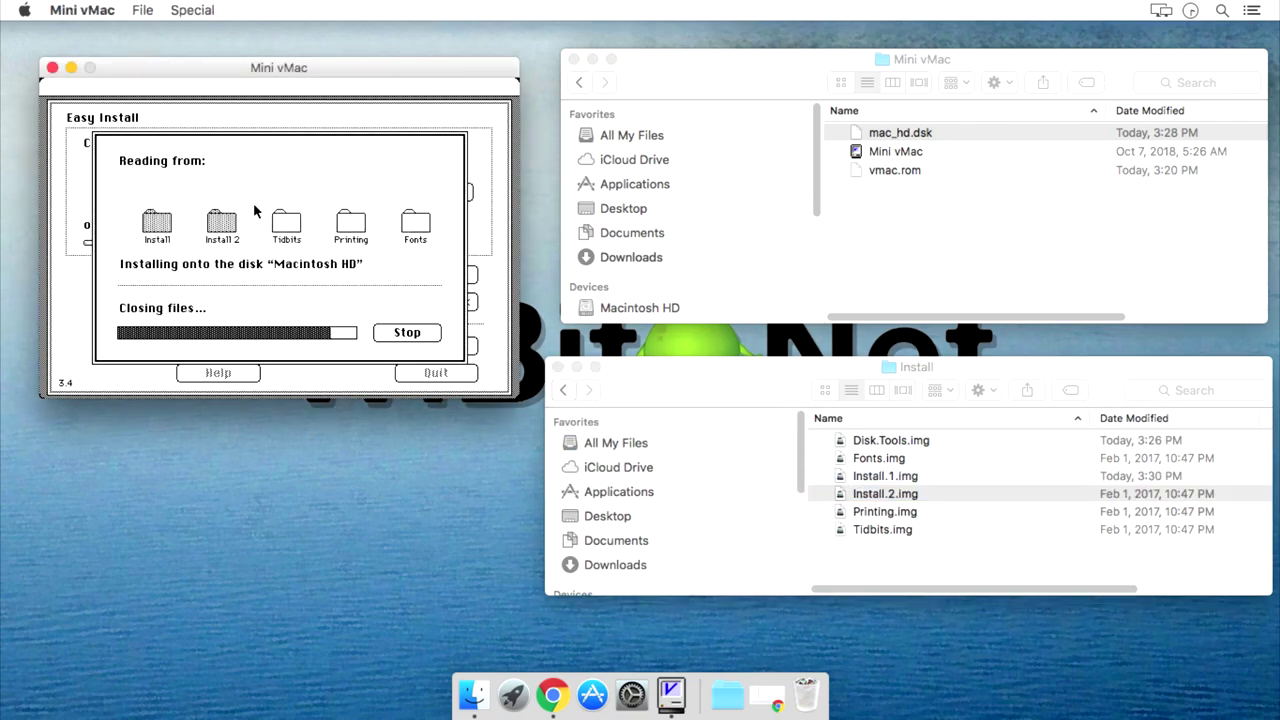
drag(882, 529, 362, 253)
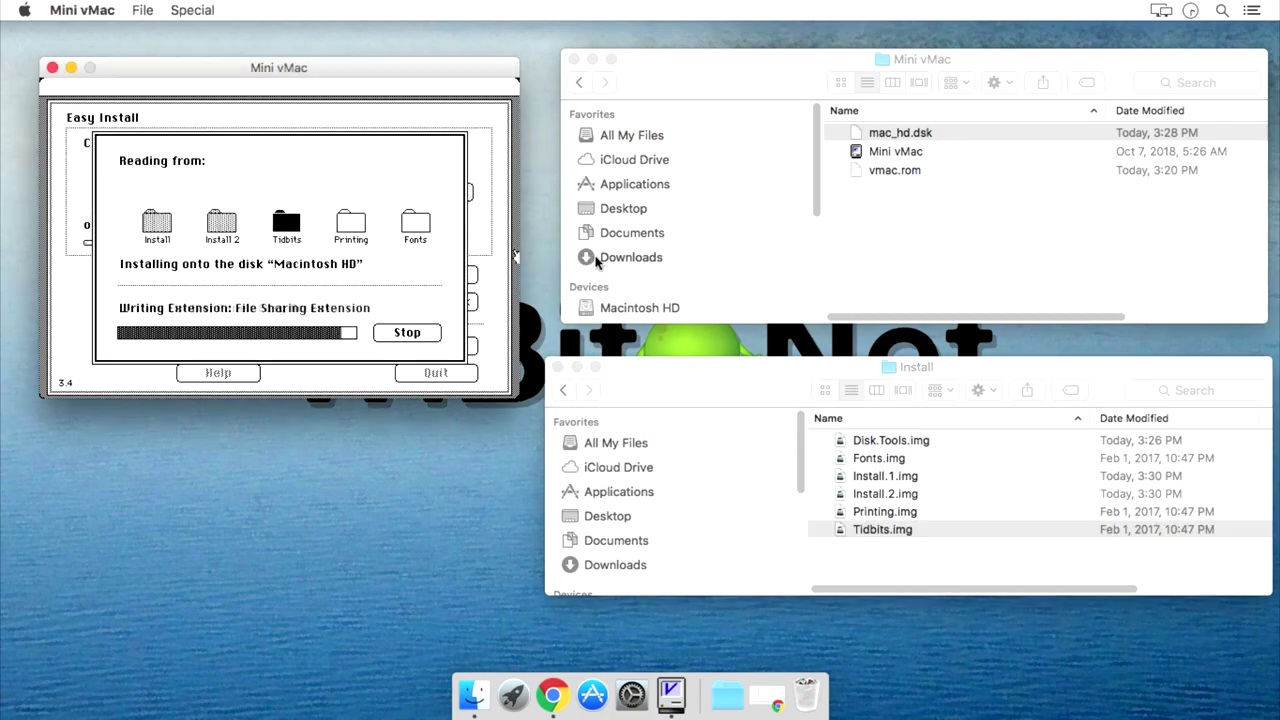
drag(885, 511, 358, 263)
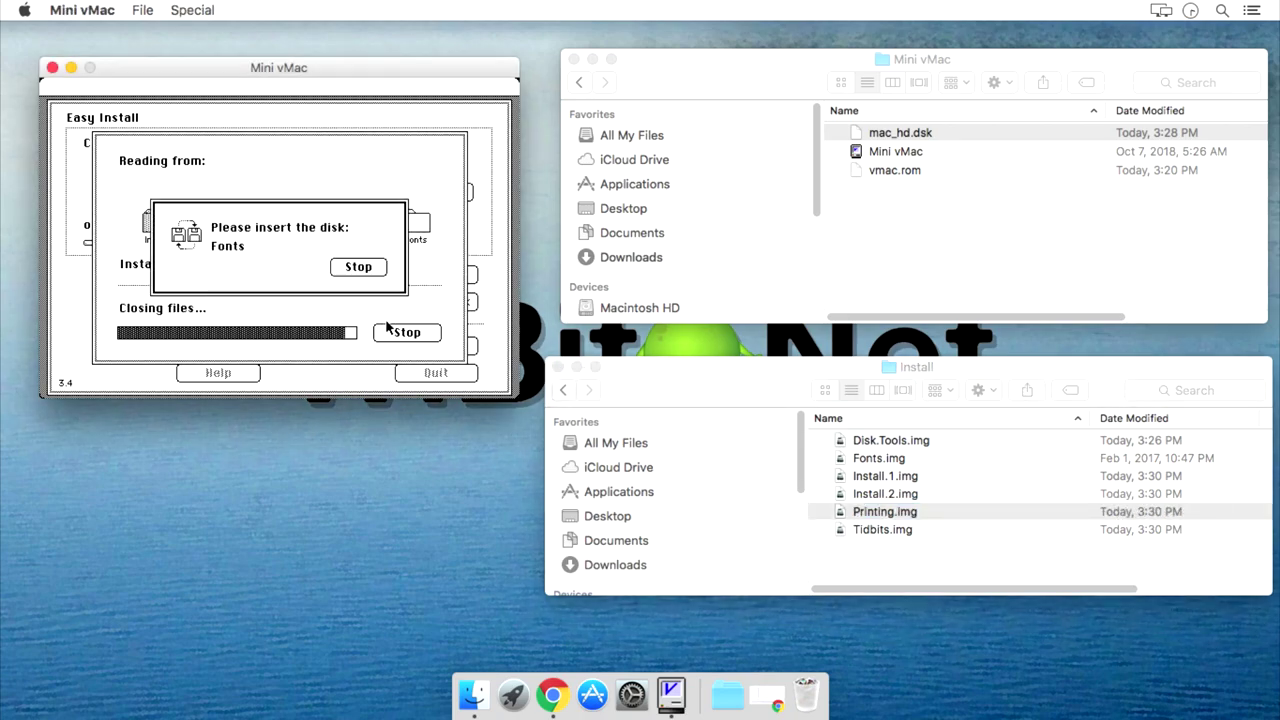
drag(866, 458, 356, 258)
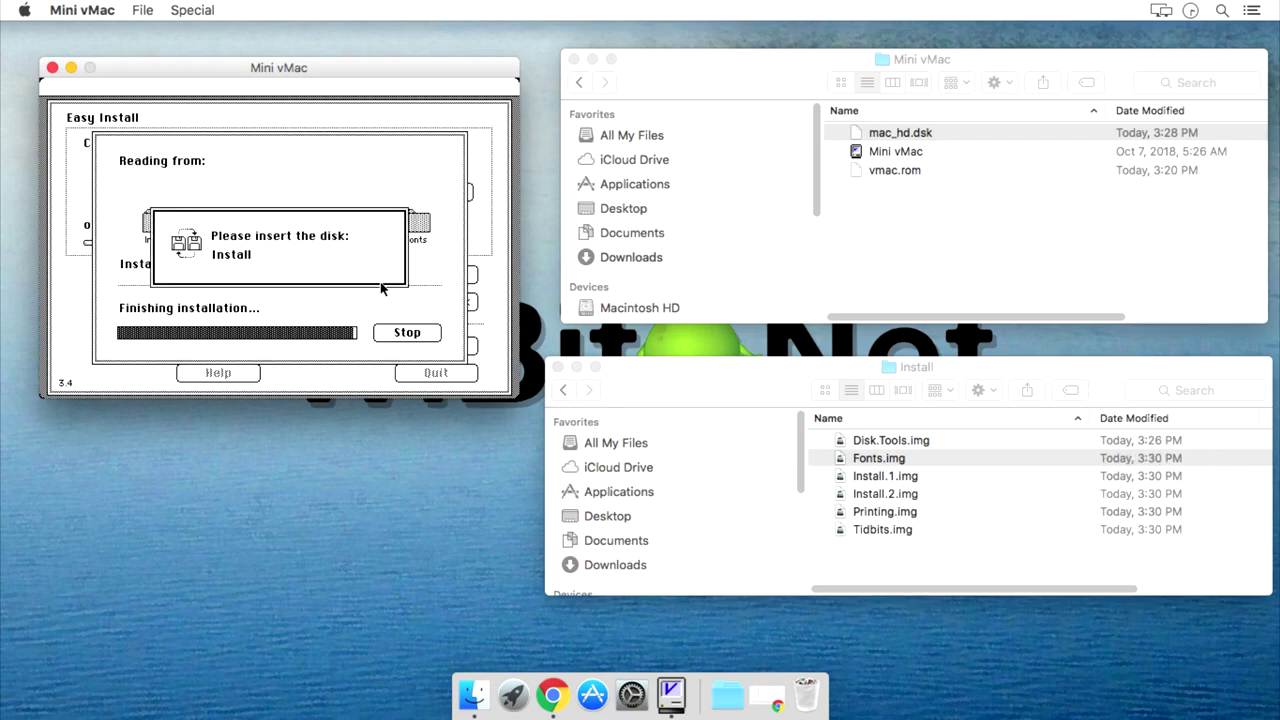
drag(885, 476, 298, 236)
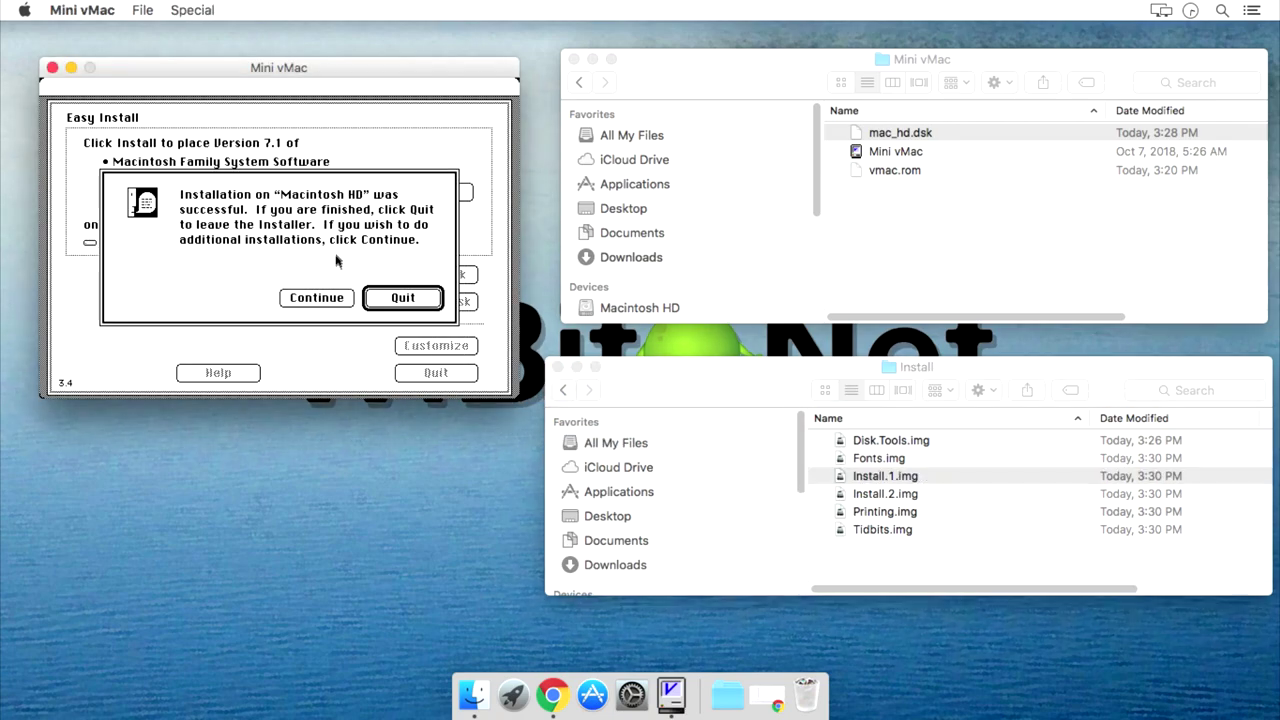
- Quit the Apple Installer, restart the emulated Mac and boot it from mac_hd.dsk
click(318, 297)
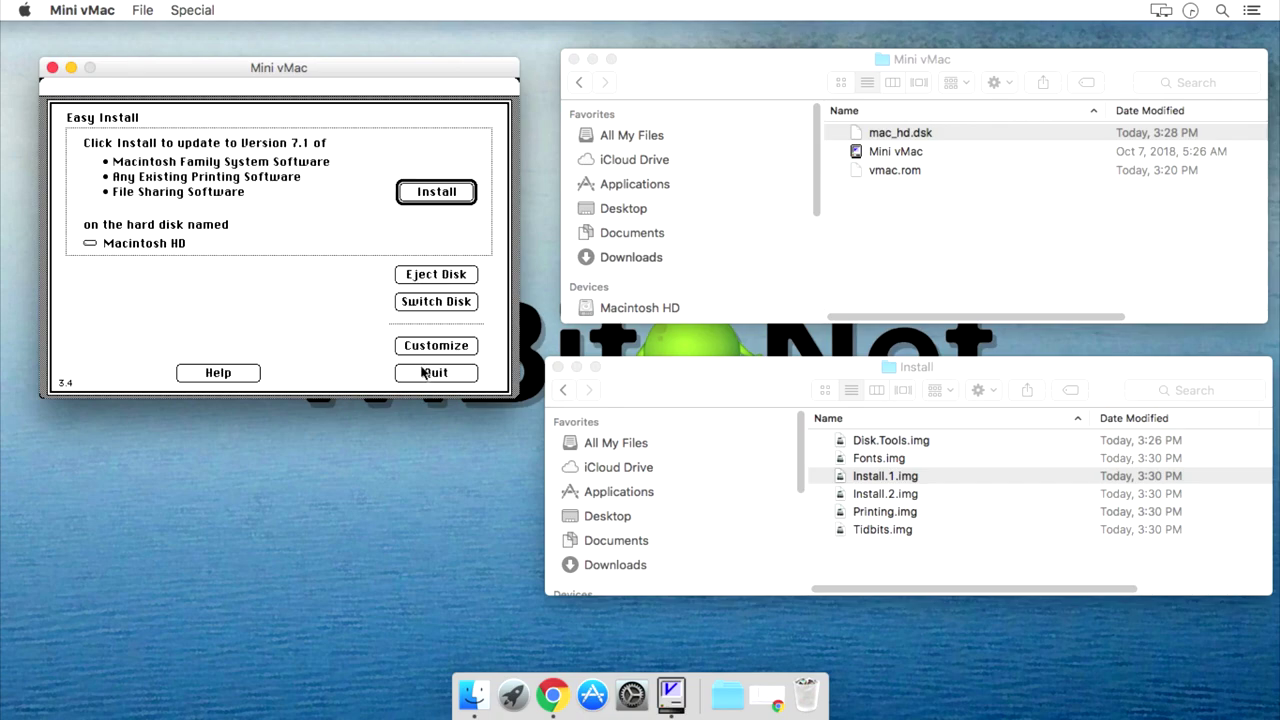
click(426, 373)
click(440, 236)
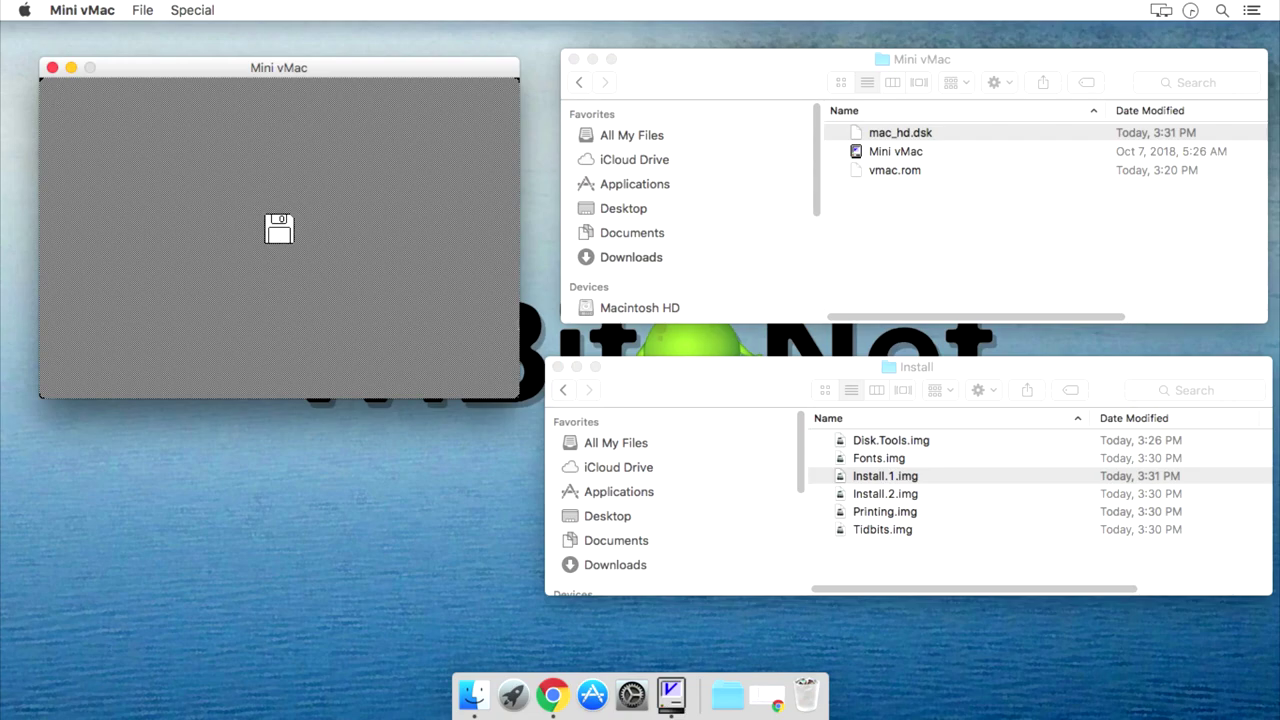
drag(880, 133, 317, 170)
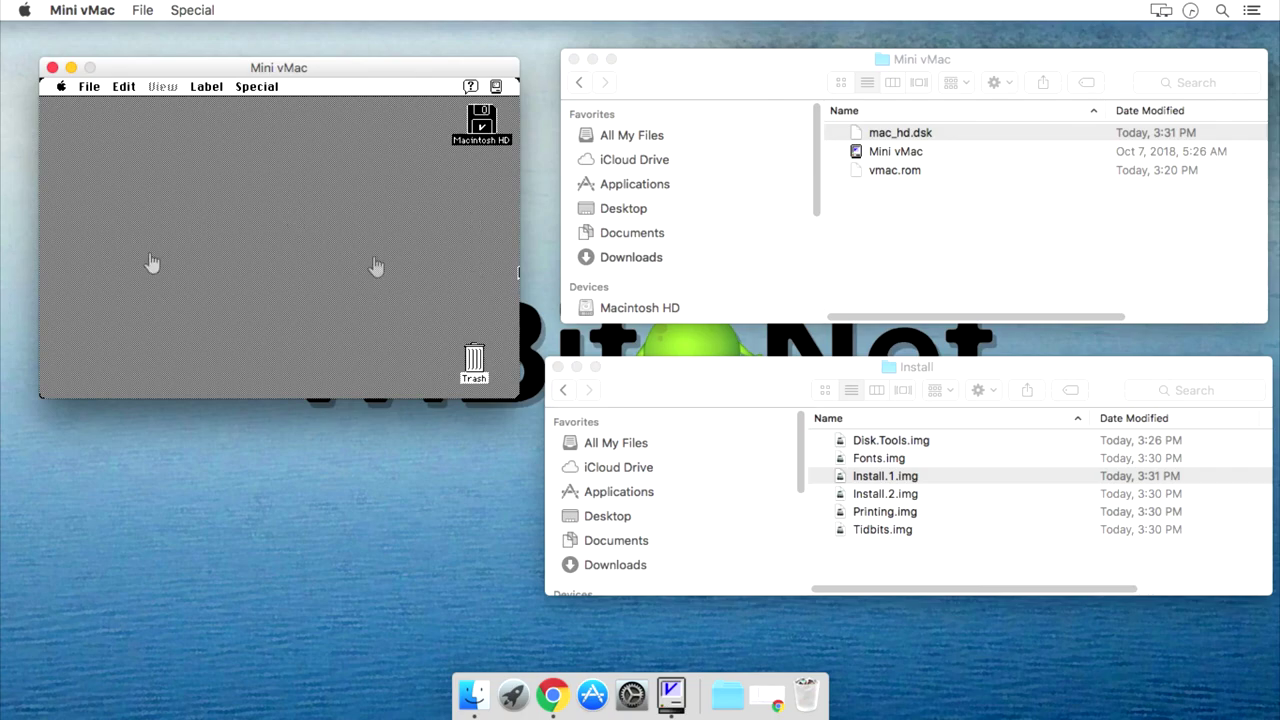
- Rename the image in the Disks folder to System Enabler 401.dsk and insert it into Mini vMac
click(728, 694)
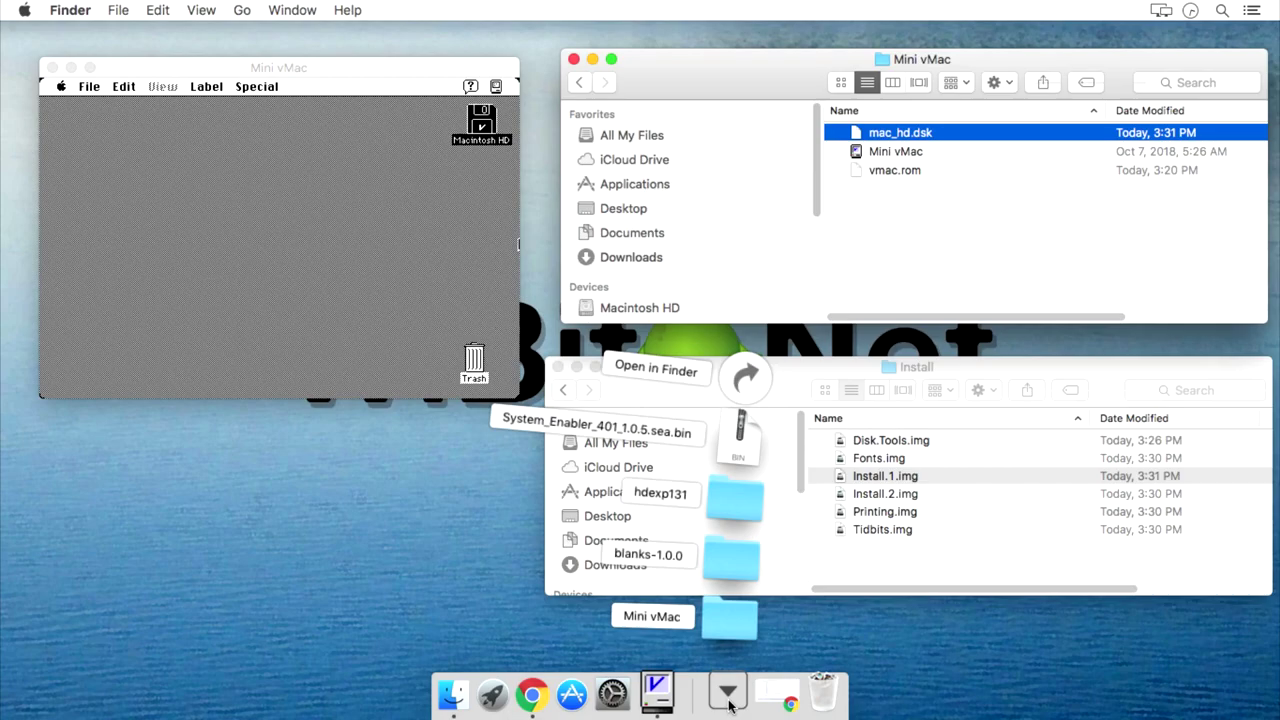
click(732, 557)
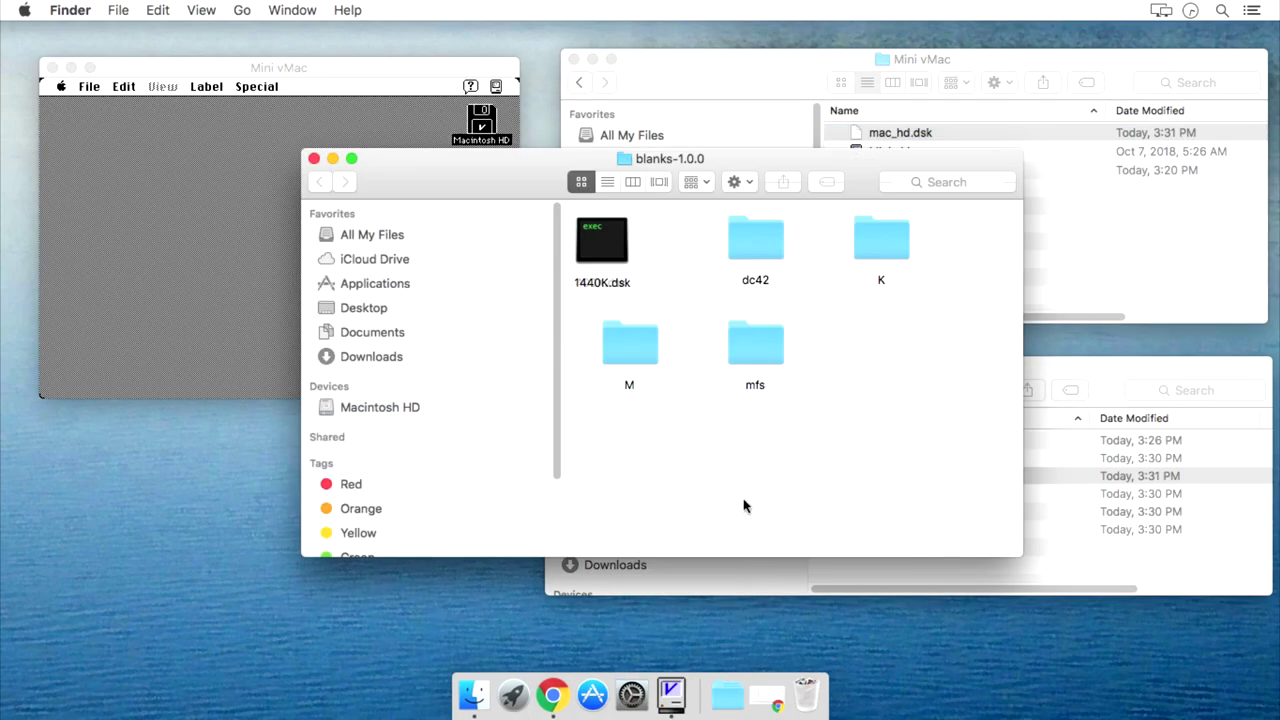
click(361, 410)
double_click(750, 358)
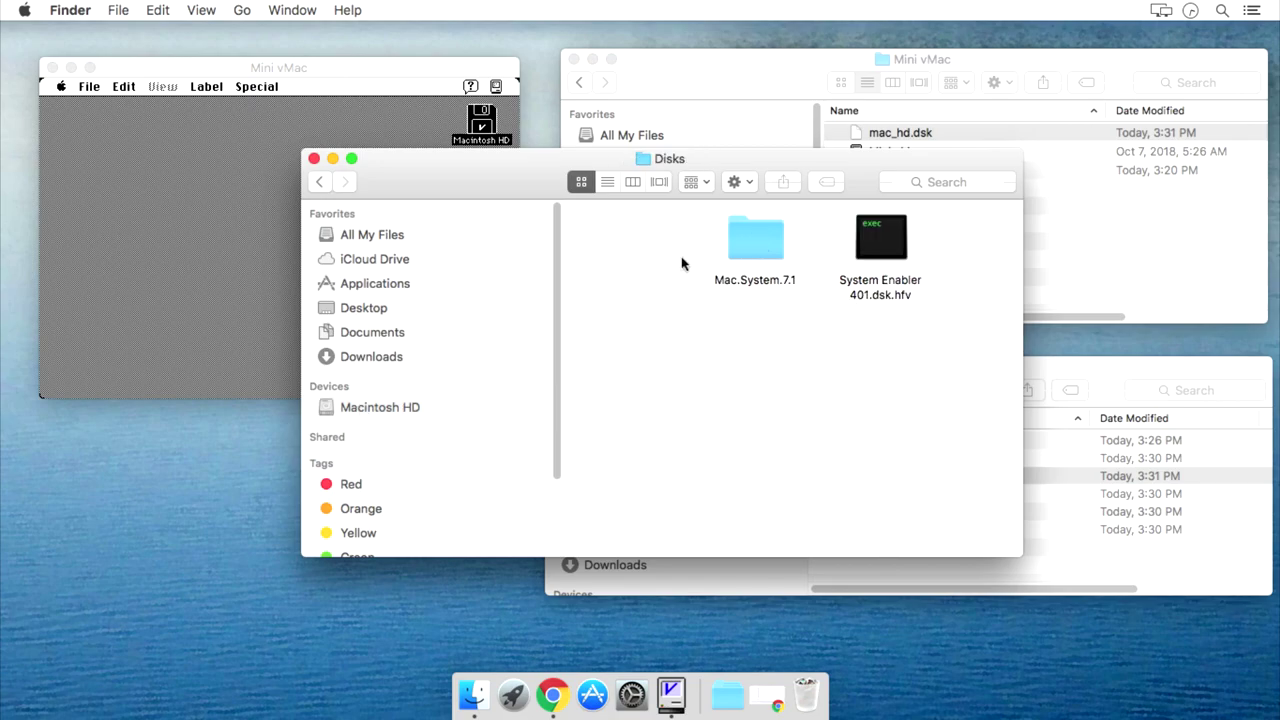
click(755, 240)
drag(880, 240, 175, 208)
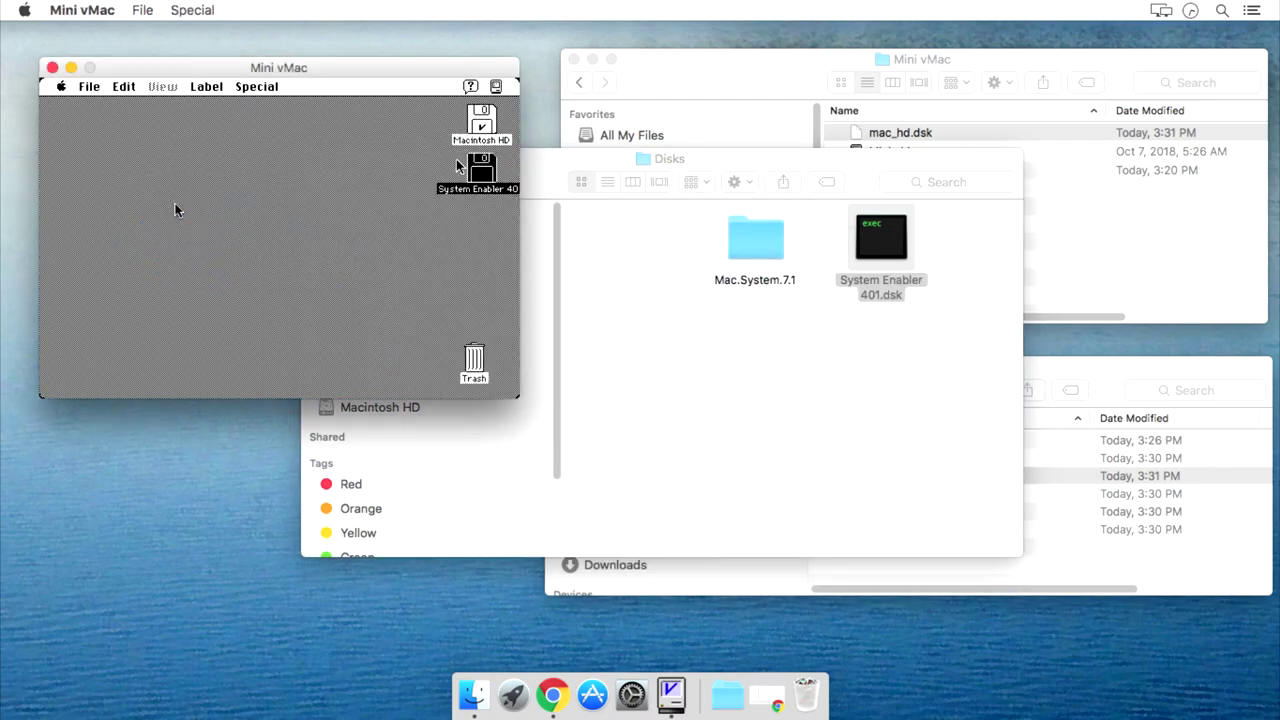
- Open the System Enabler 401 disk, enlarge its window and move the .sea archive fully into view
drag(460, 172, 389, 139)
double_click(377, 146)
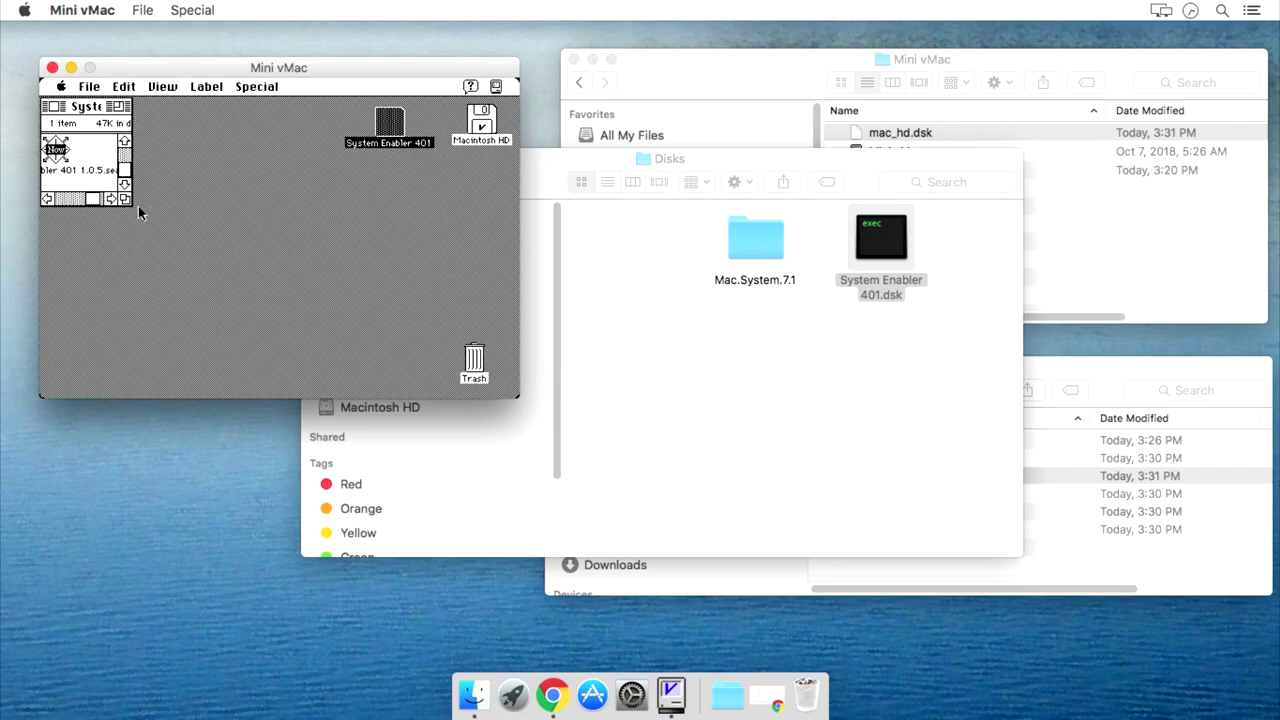
drag(127, 205, 238, 250)
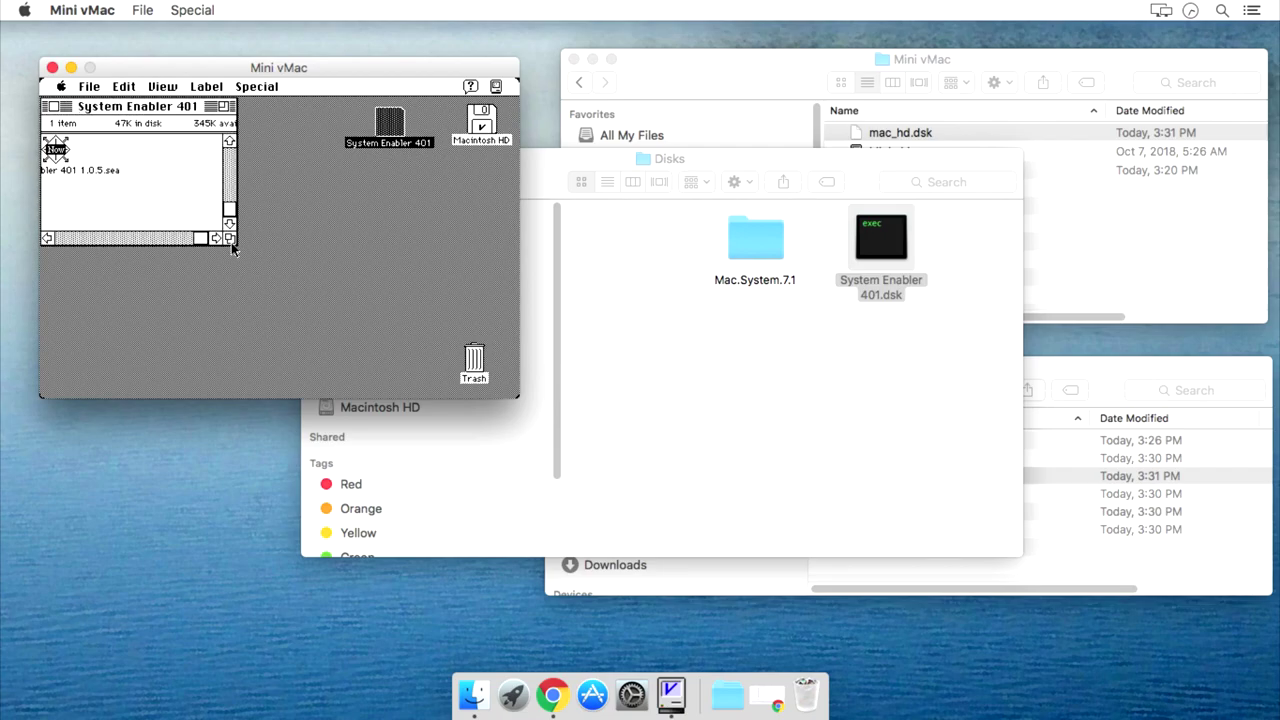
drag(56, 150, 146, 180)
click(154, 203)
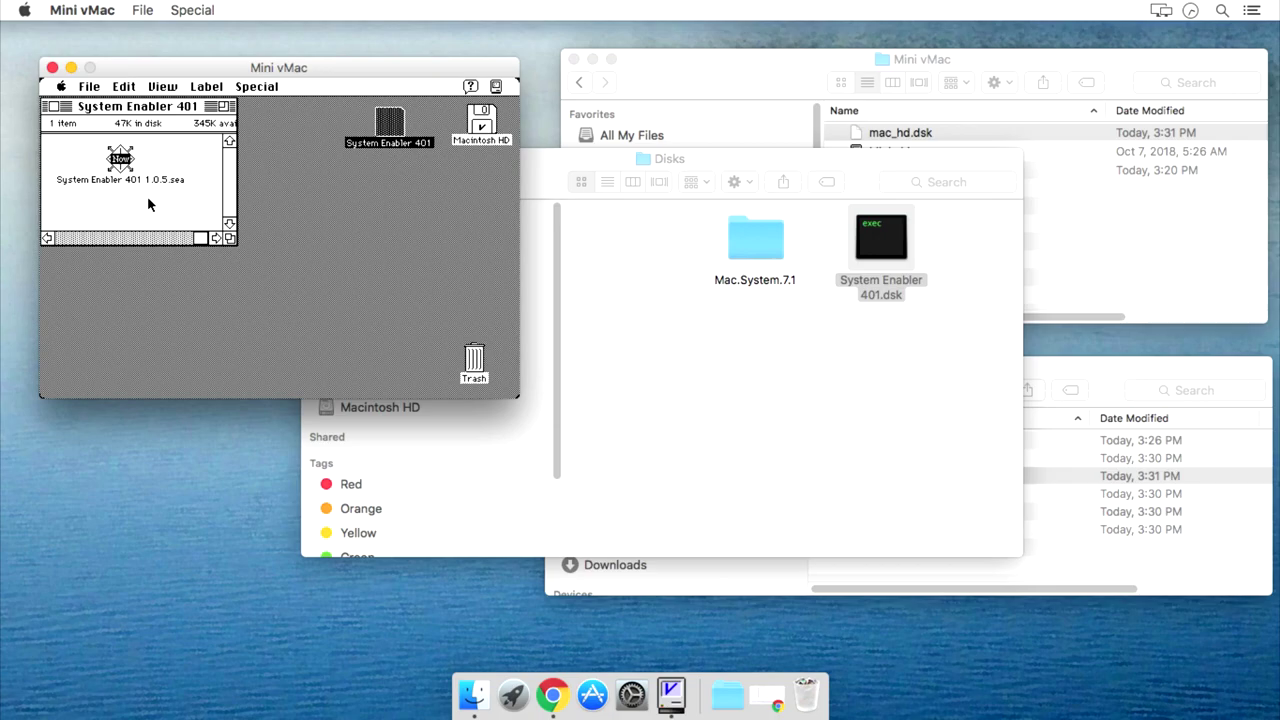
- Duplicate Disk.Tools.1.img within the install folder
click(157, 10)
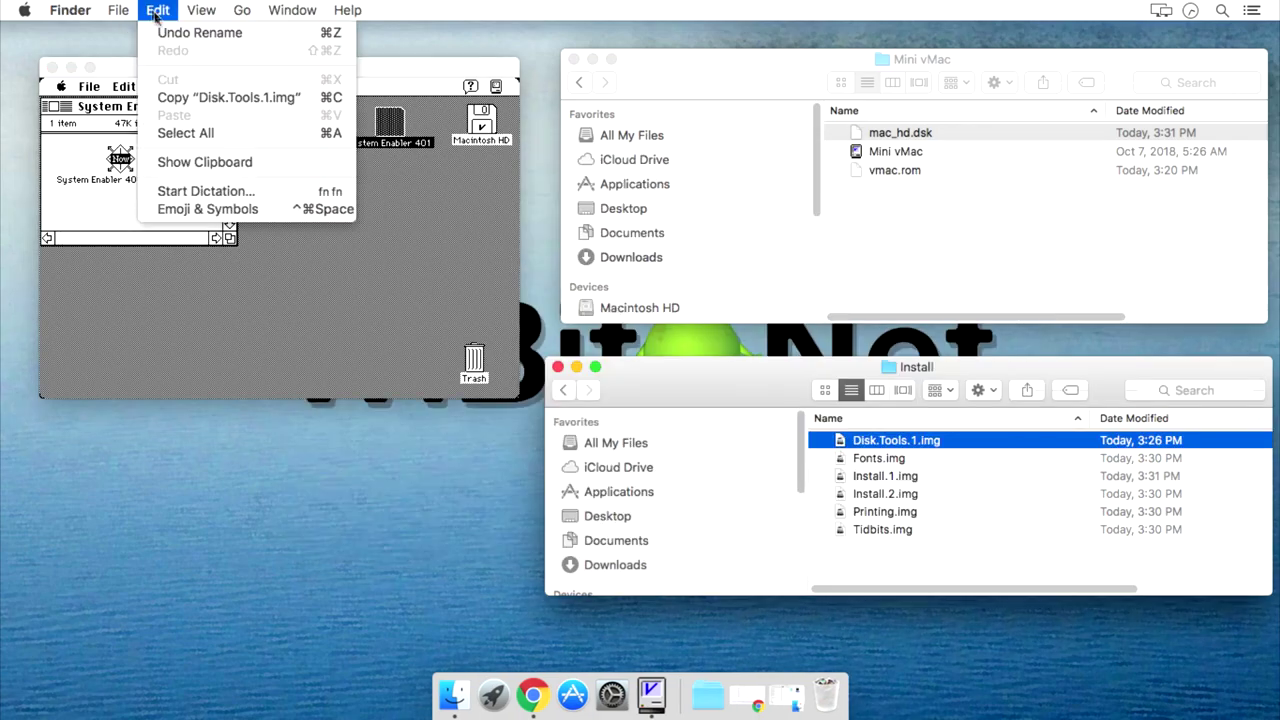
click(177, 96)
click(162, 12)
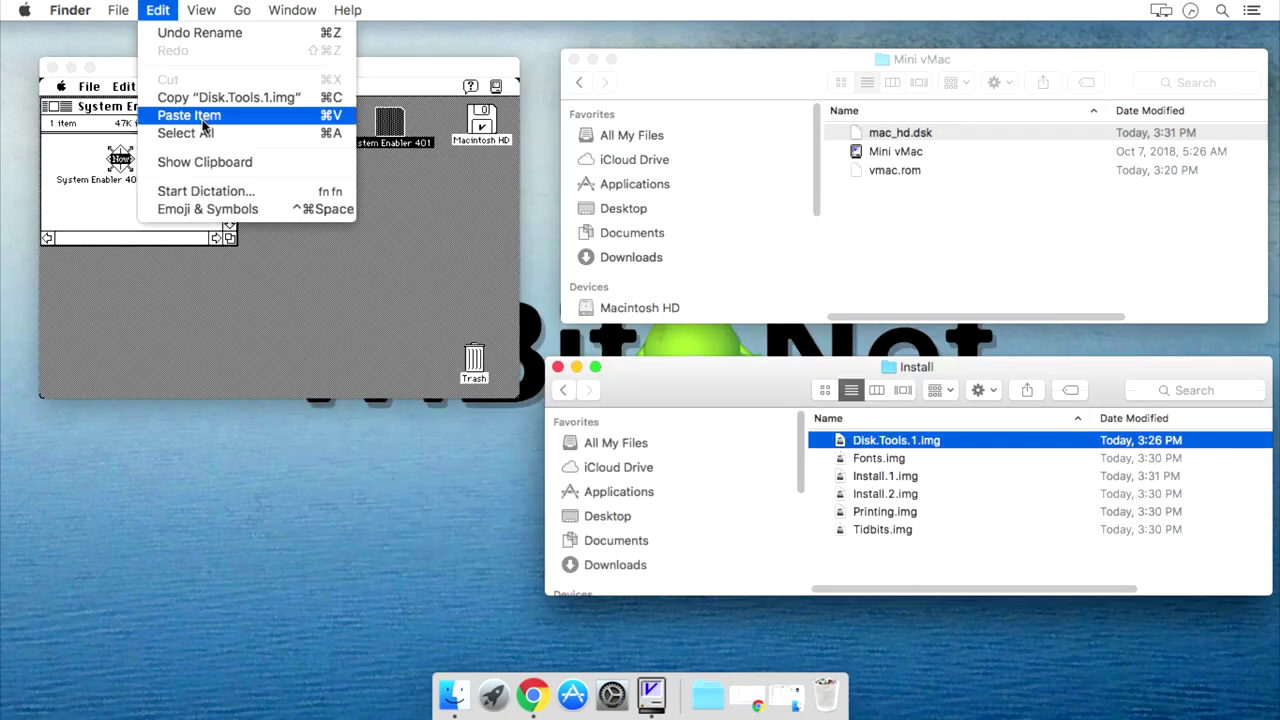
key(Return)
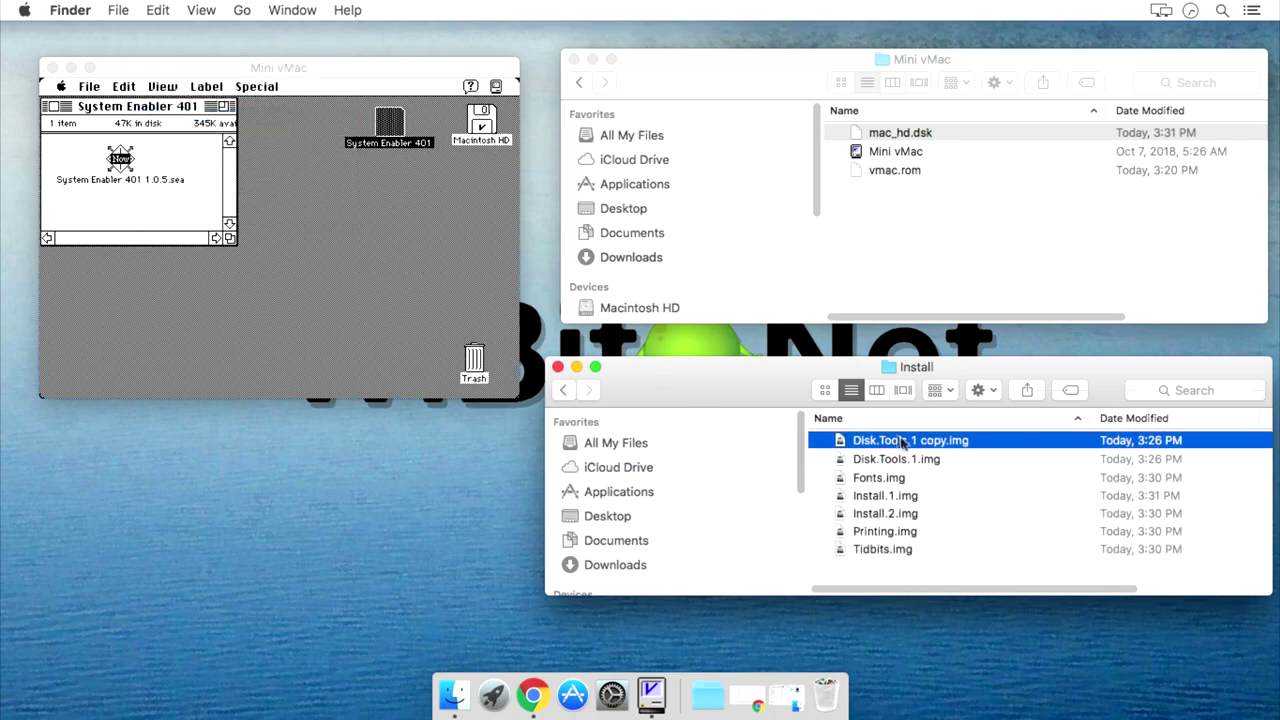
- Rename the copied Disk Tools image to Disk.Tools.2.img
click(908, 440)
key(Right)
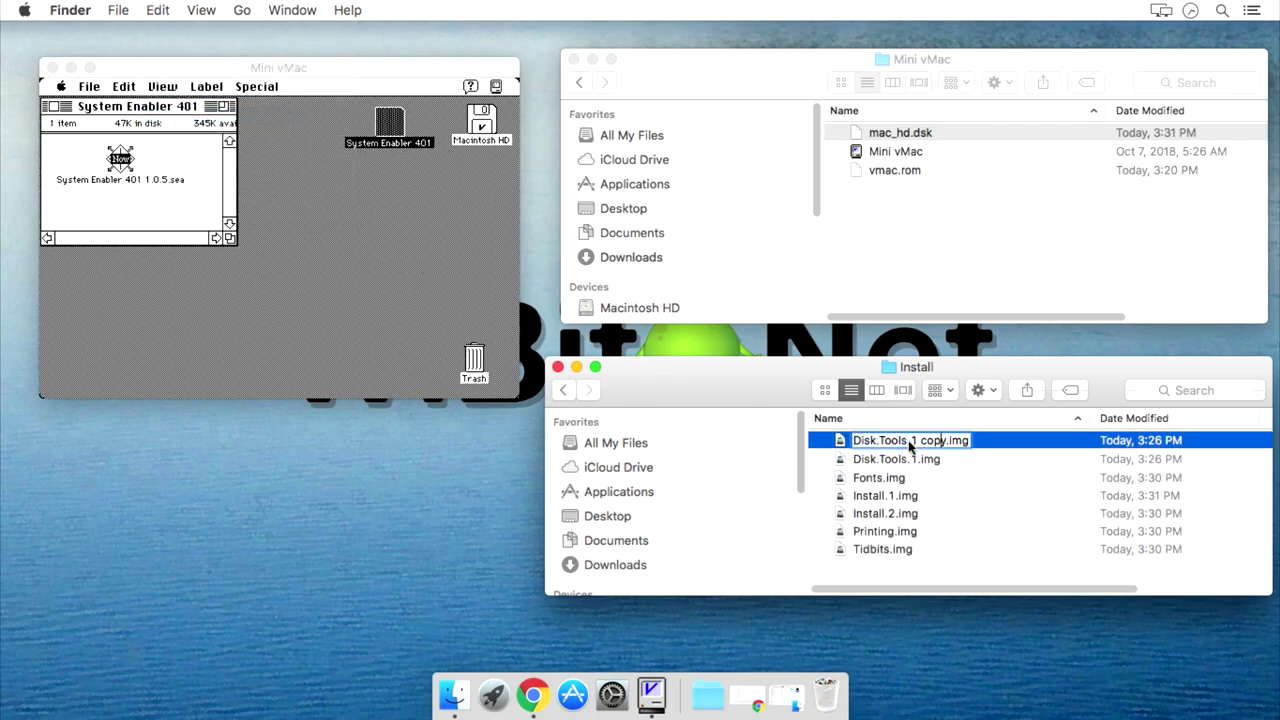
key(BackSpace)
key(BackSpace)
key(BackSpace)
key(BackSpace)
key(BackSpace)
key(BackSpace)
text(2)
key(Return)
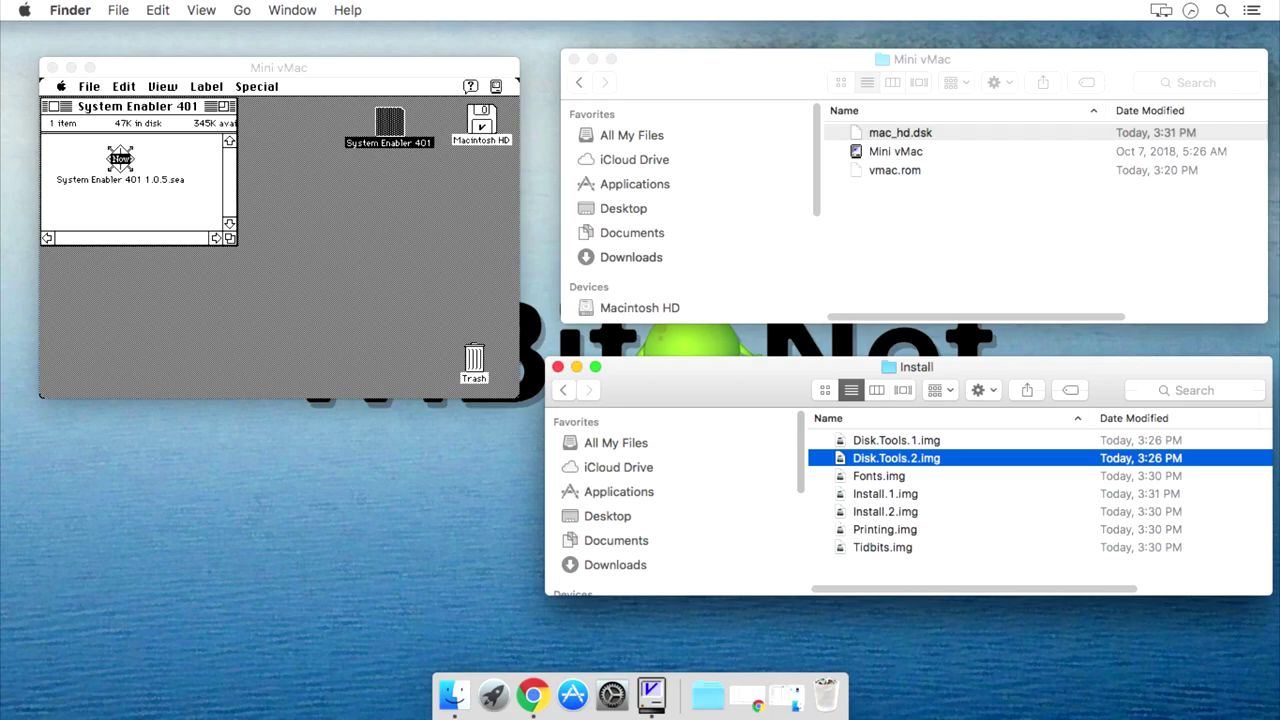
- Insert Disk.Tools.1.img into Mini vMac, then move and enlarge the Disk Tools window to show its System Folder
drag(893, 441, 336, 268)
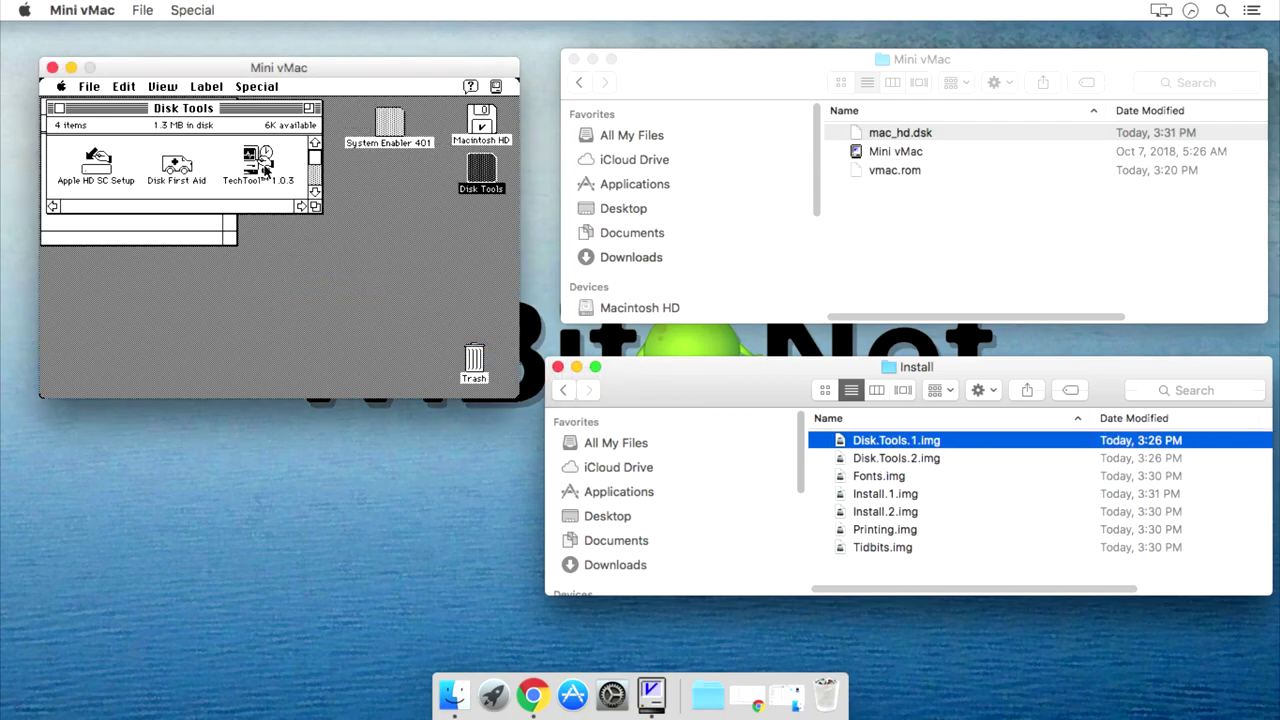
drag(242, 110, 444, 235)
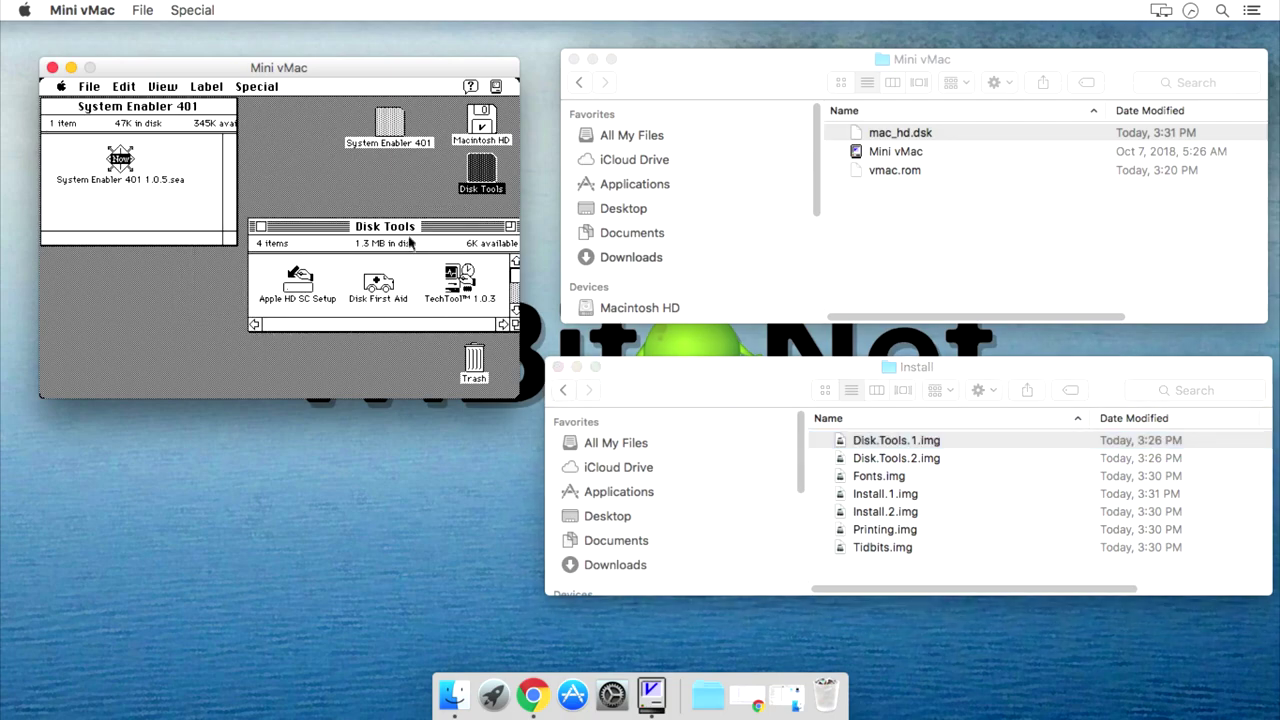
drag(410, 229, 395, 234)
drag(500, 328, 516, 392)
double_click(281, 364)
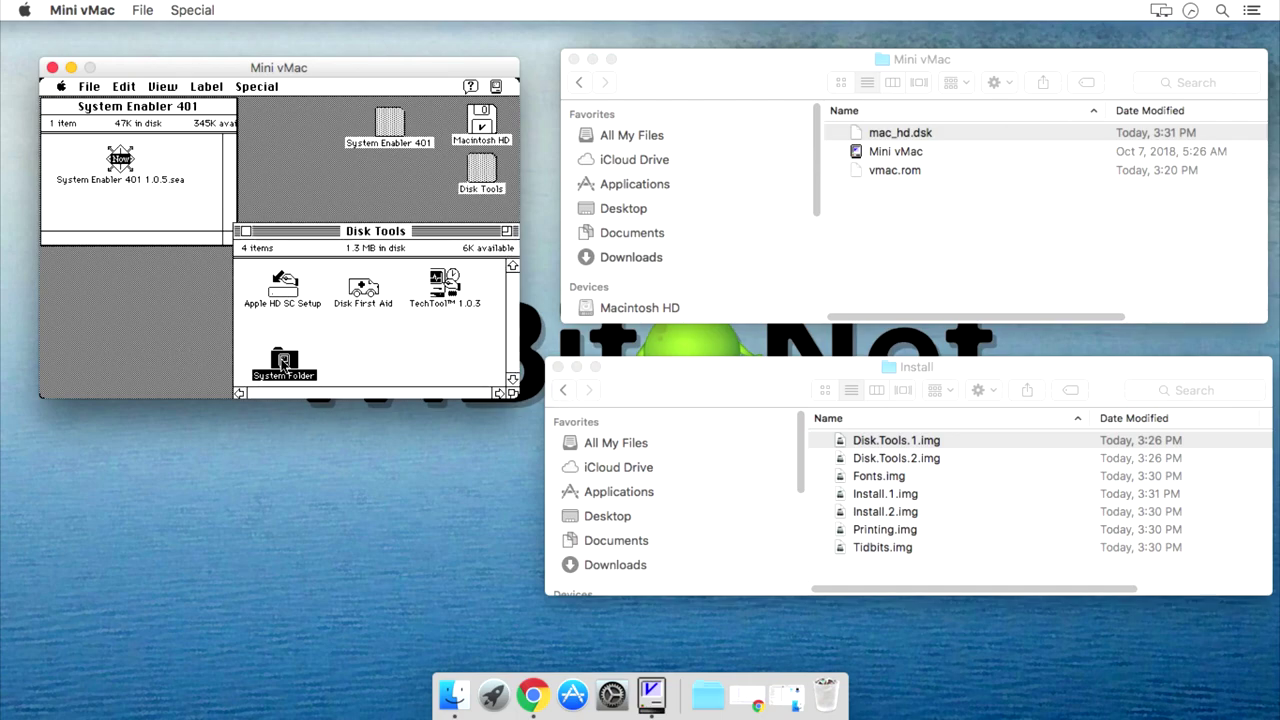
- Try to extract the System Enabler 401 archive into the System Folder of the Disk Tools disk
click(66, 145)
double_click(114, 164)
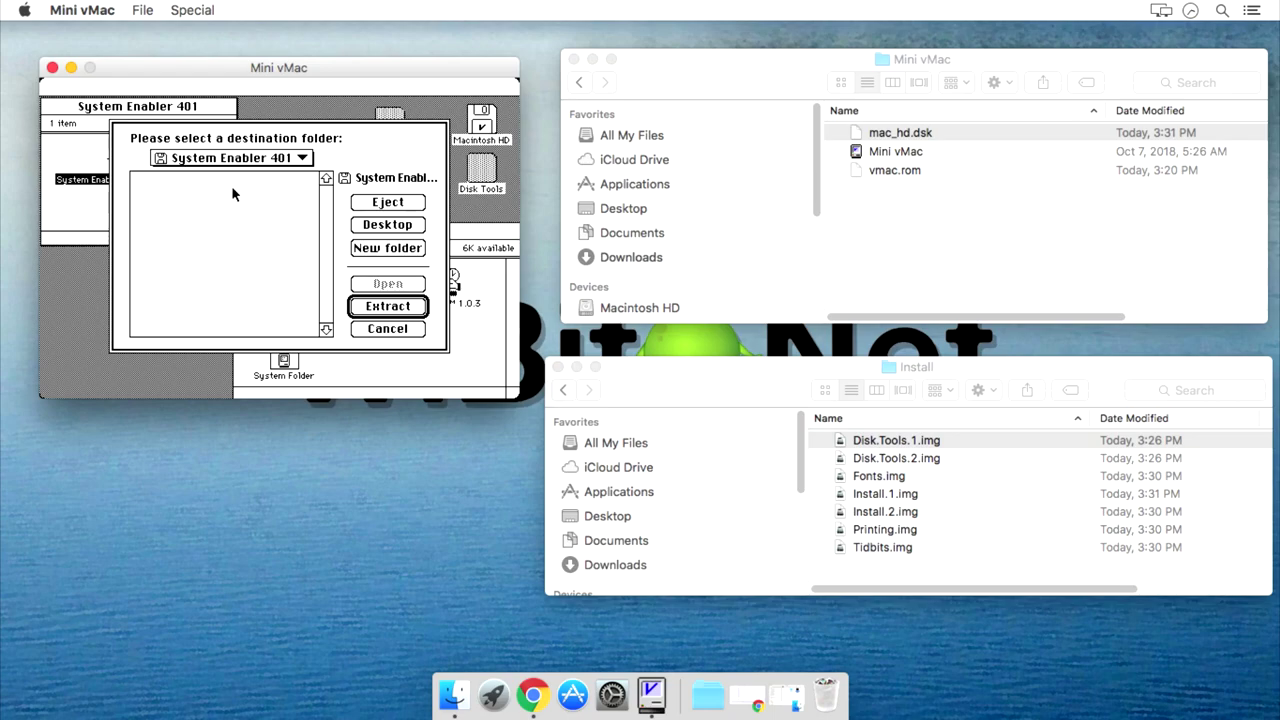
drag(270, 158, 270, 178)
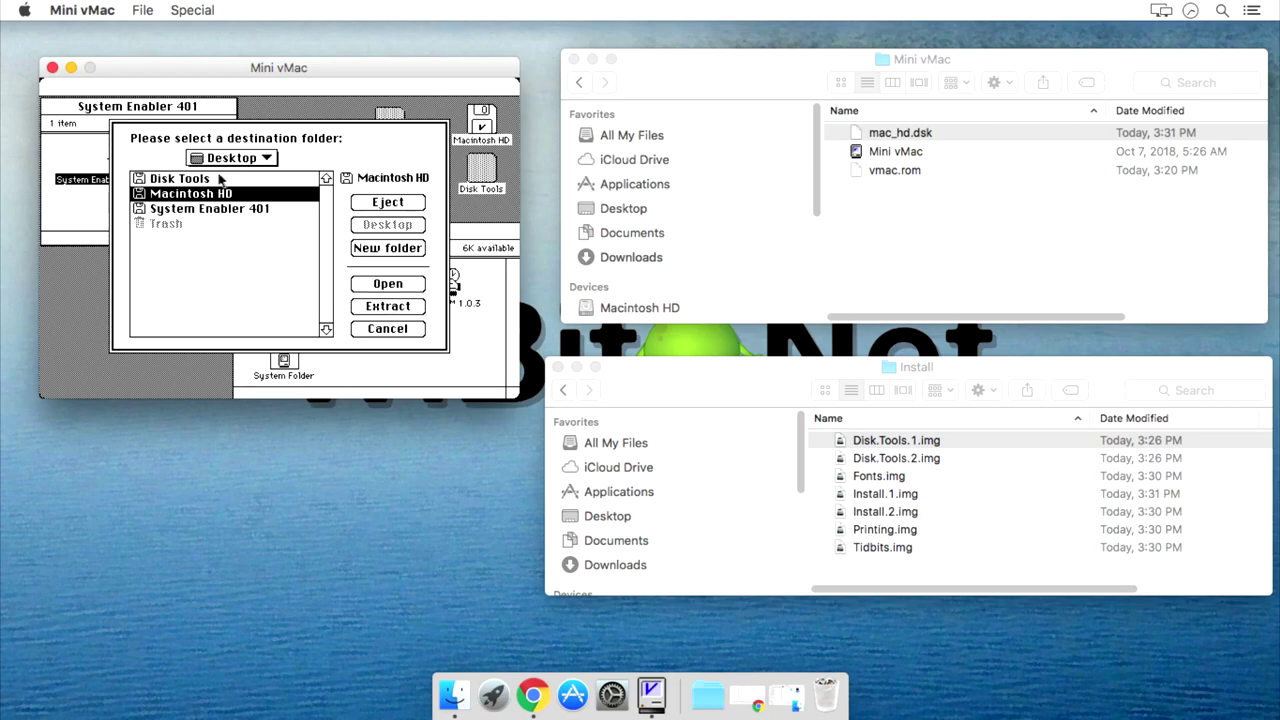
double_click(203, 180)
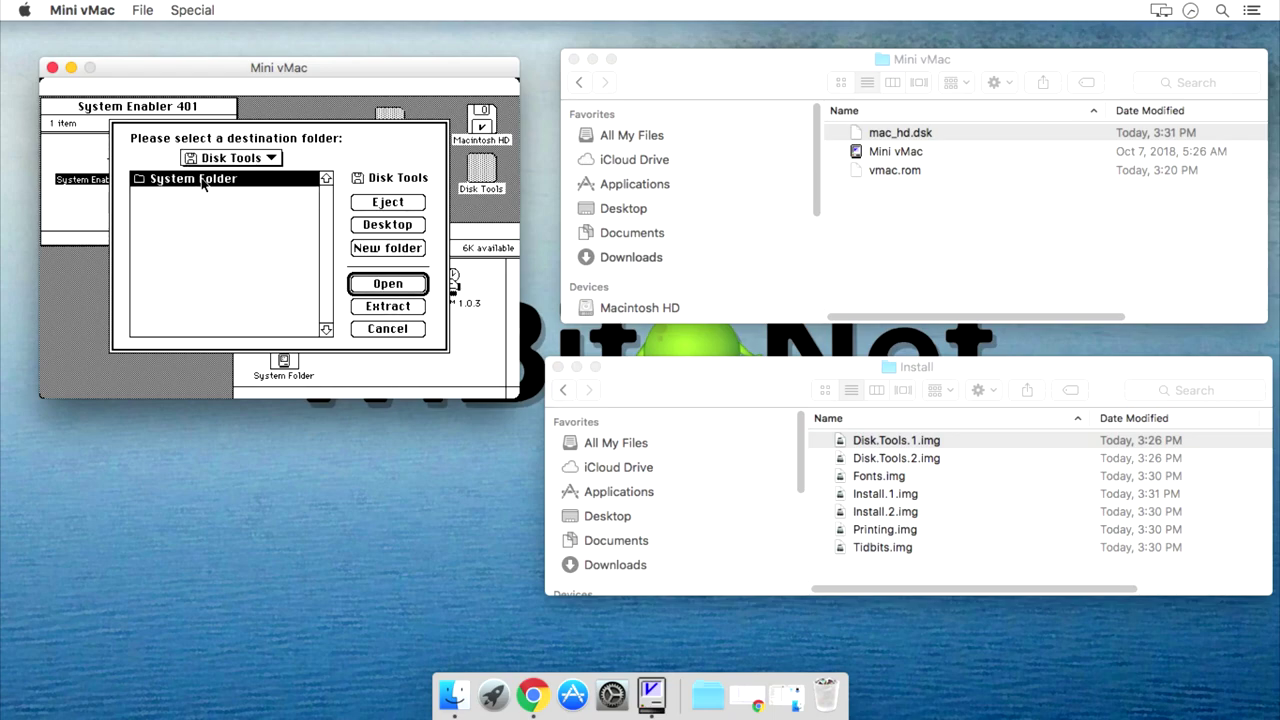
double_click(203, 180)
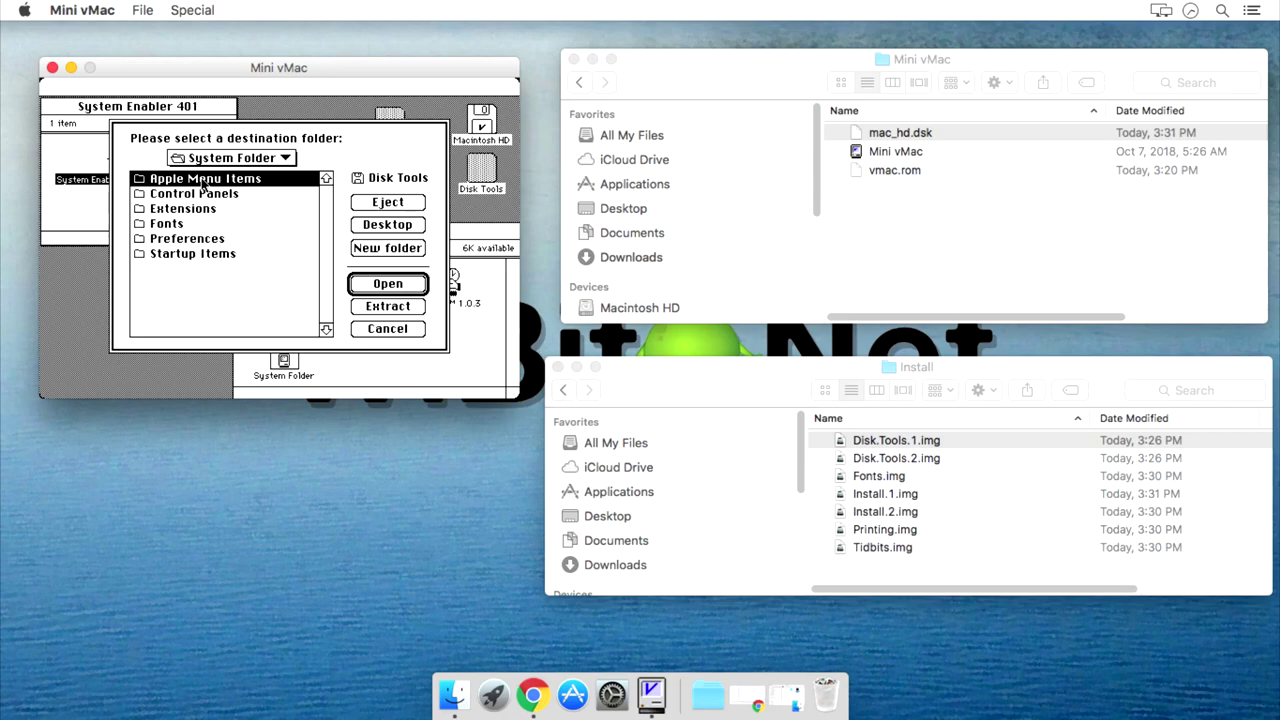
click(391, 311)
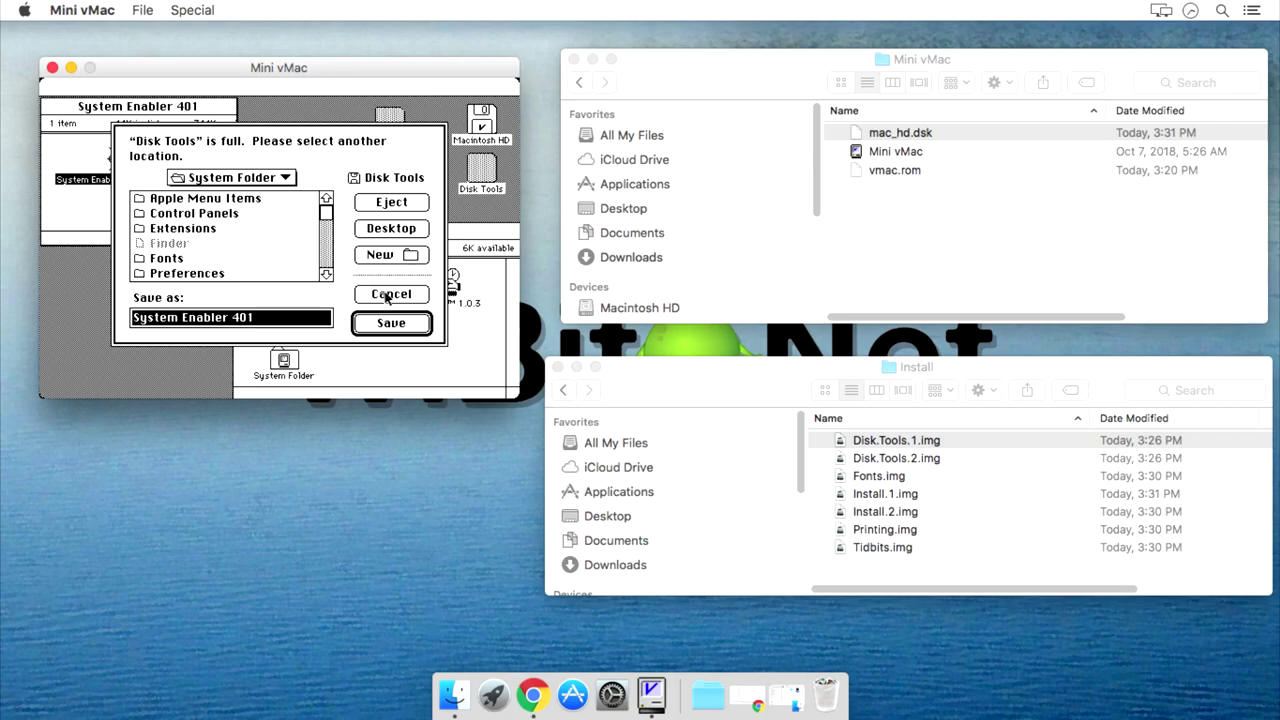
click(400, 330)
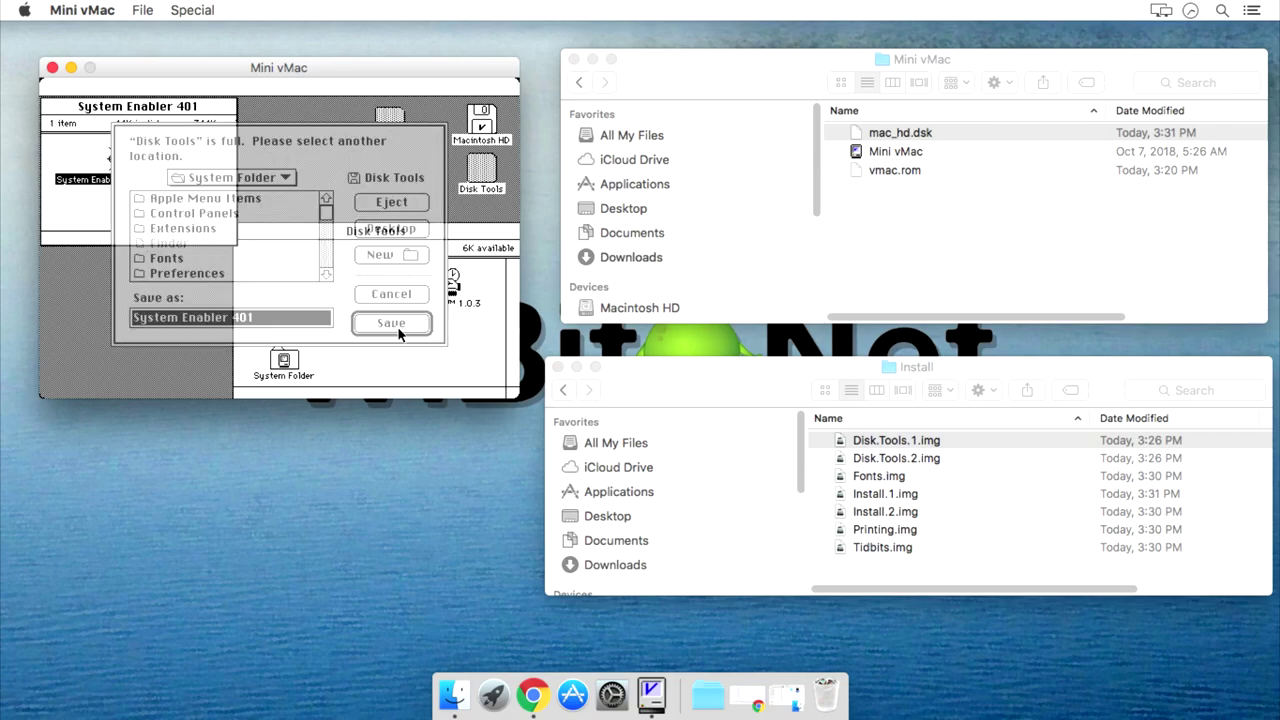
click(403, 296)
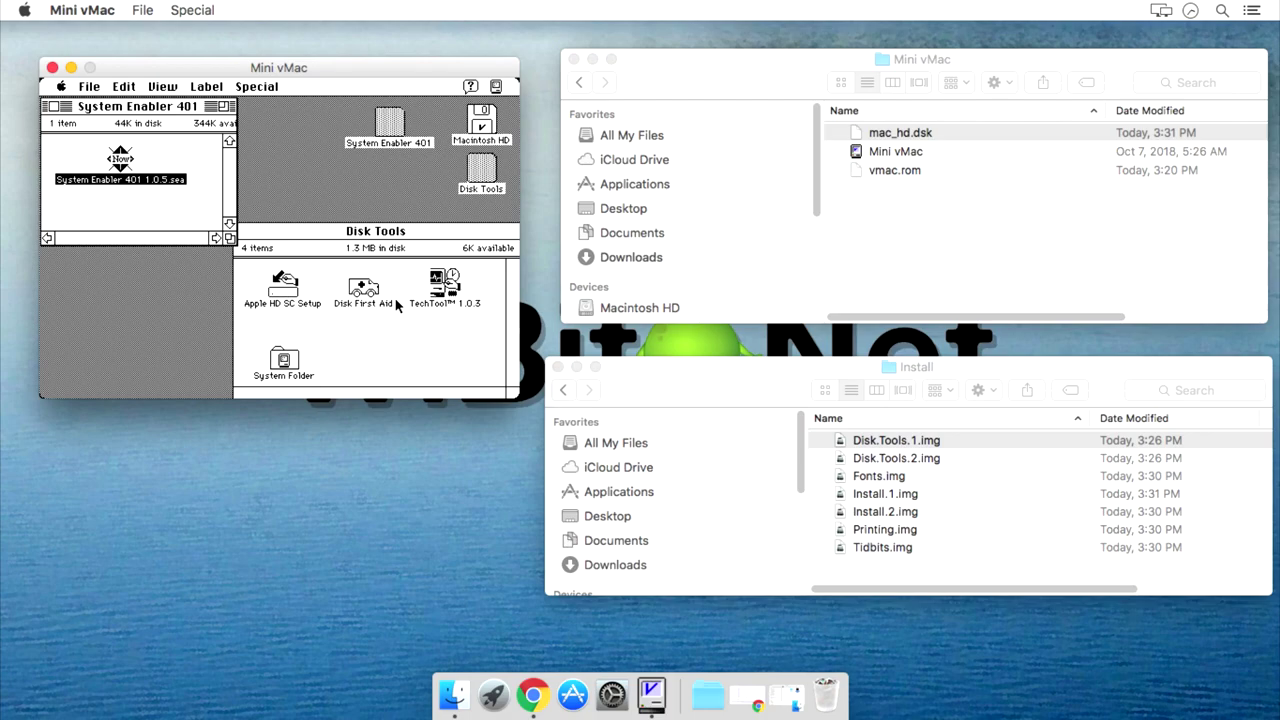
- Move Disk First Aid from the Disk Tools disk to the Trash and permanently empty the Trash
click(403, 332)
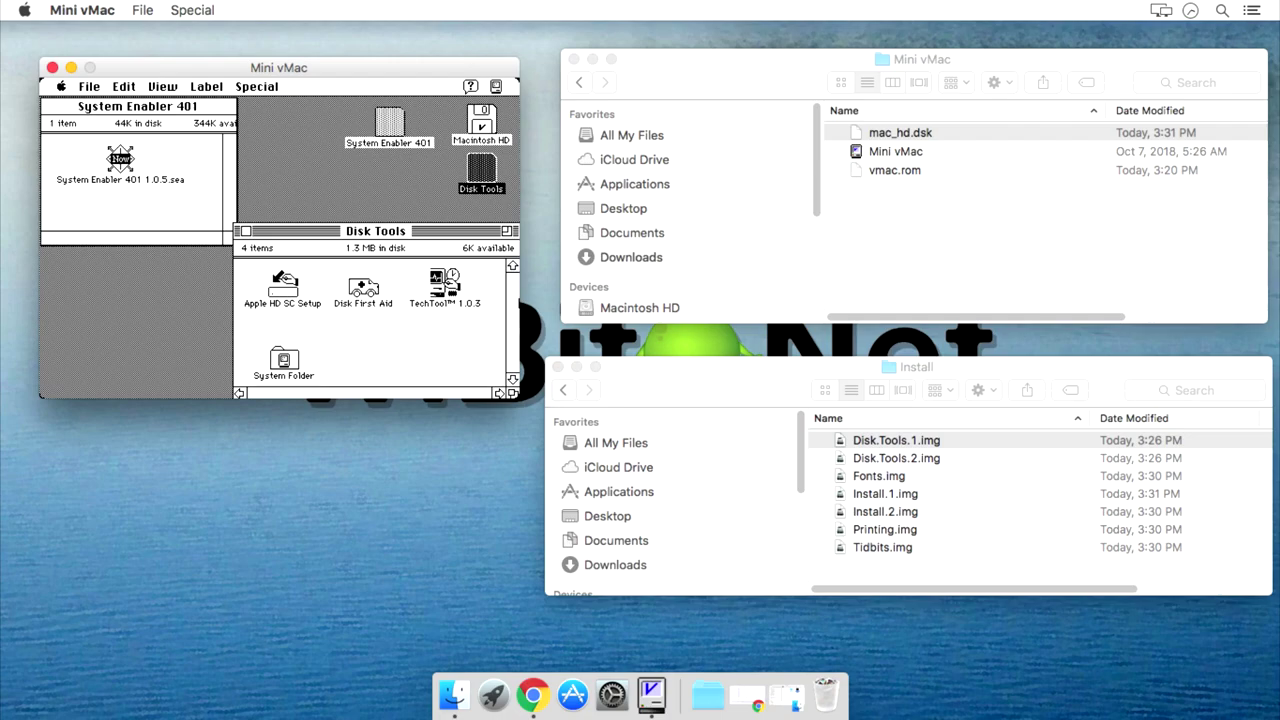
drag(374, 234, 243, 138)
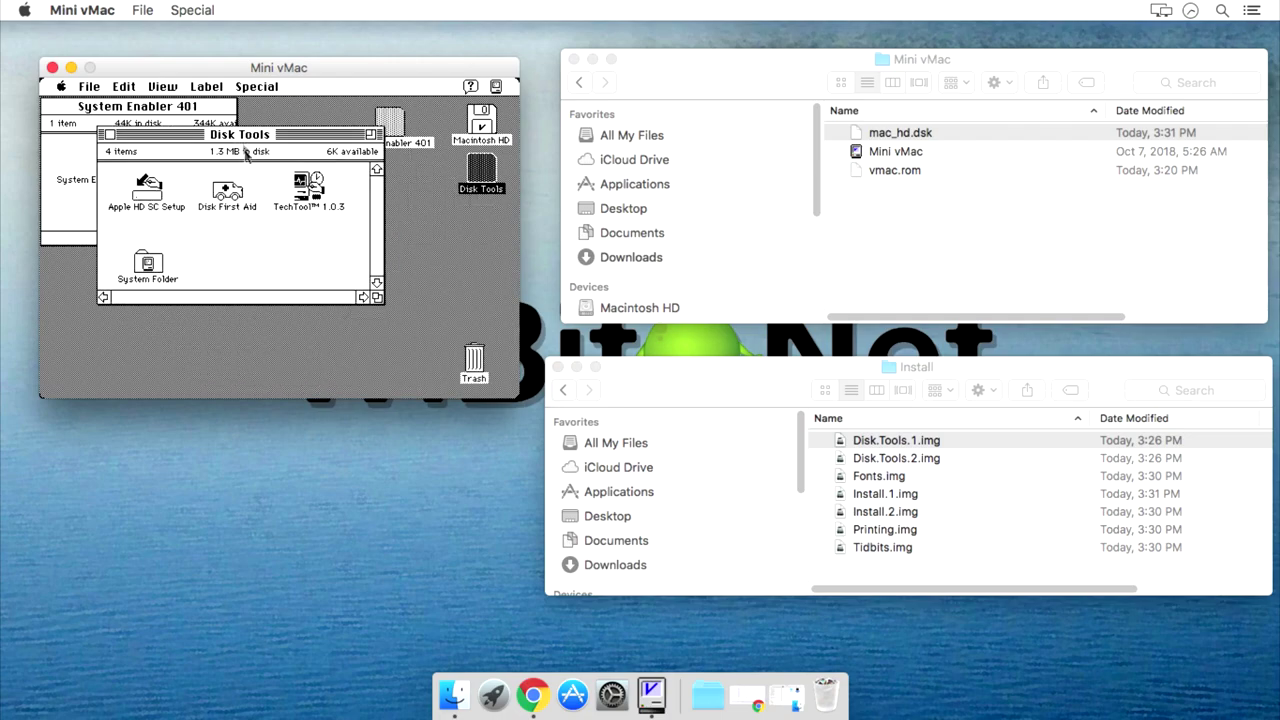
drag(235, 213, 474, 362)
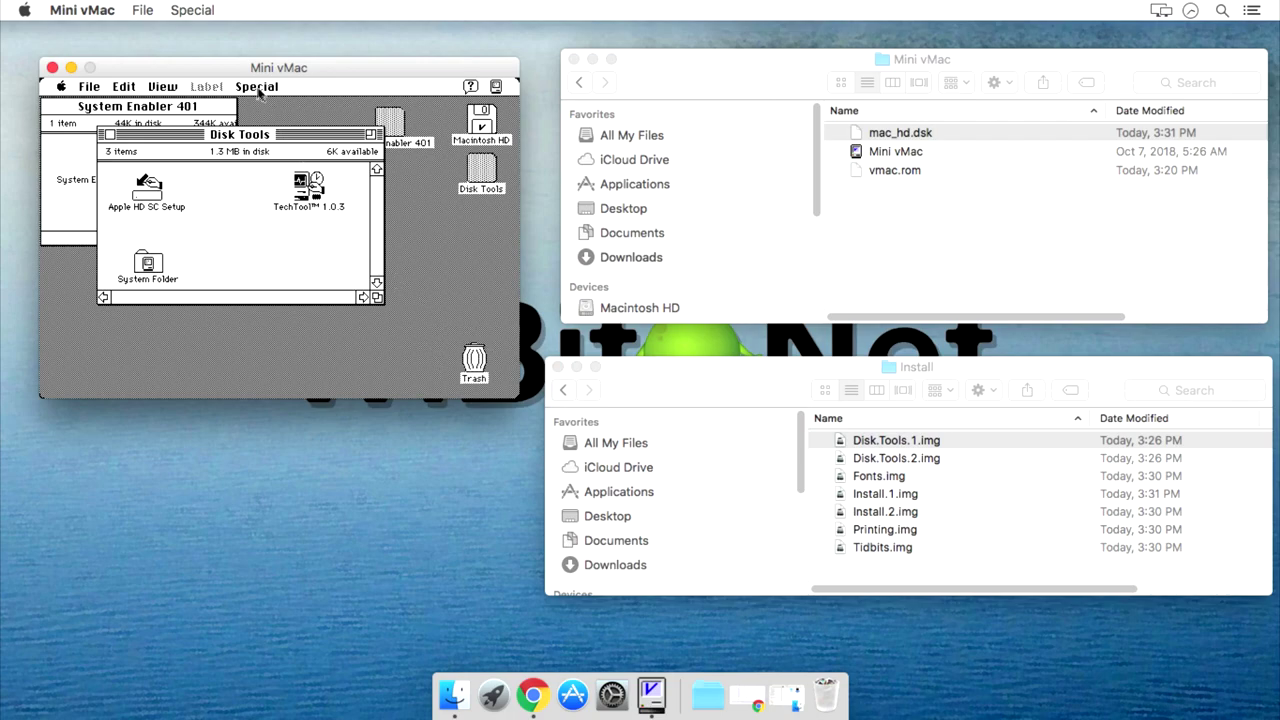
drag(257, 90, 273, 120)
click(417, 215)
- Move the Disk Tools window clear of the System Enabler 401 window and place System Folder between Apple HD SC Setup and TechTool
drag(370, 192, 381, 225)
drag(272, 347, 343, 280)
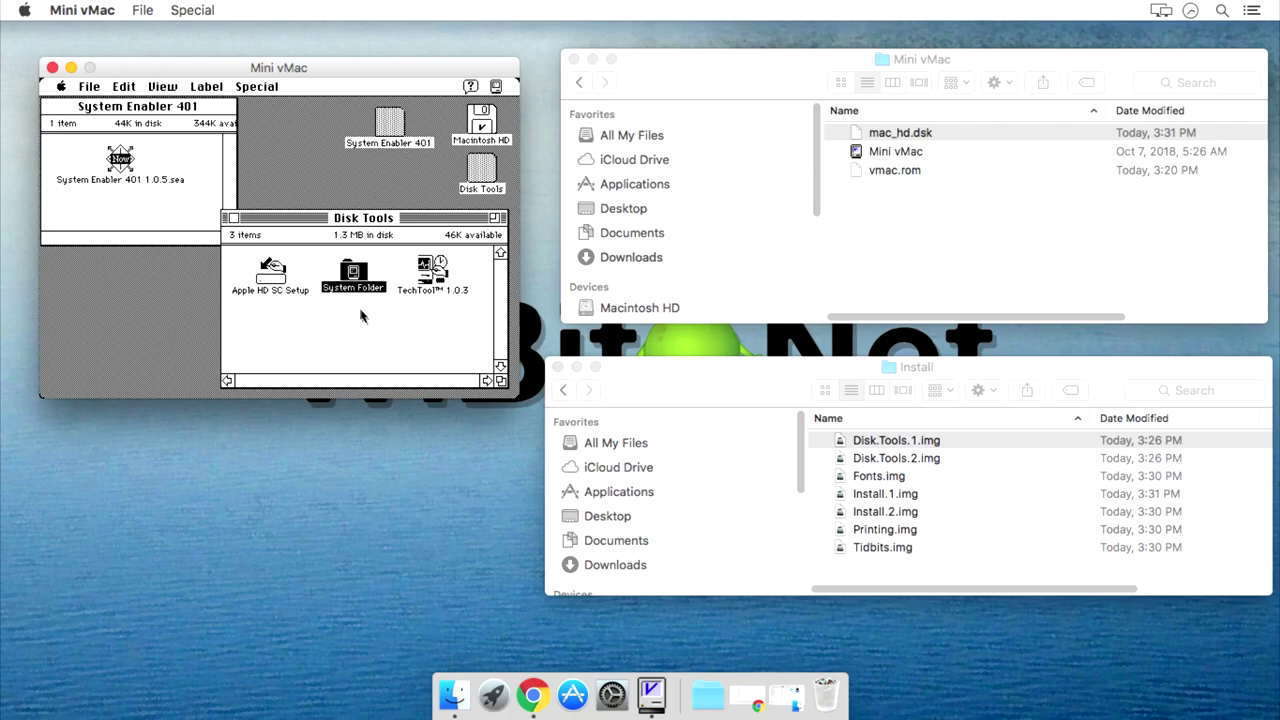
click(361, 324)
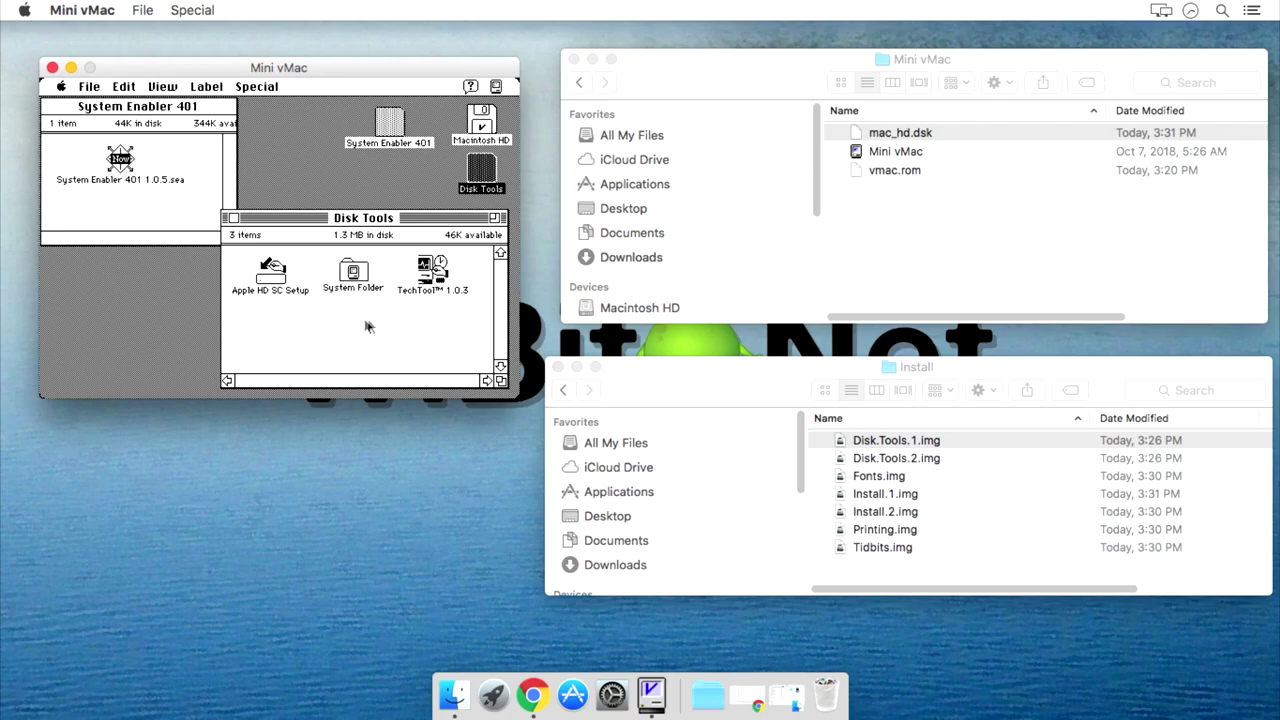
click(354, 272)
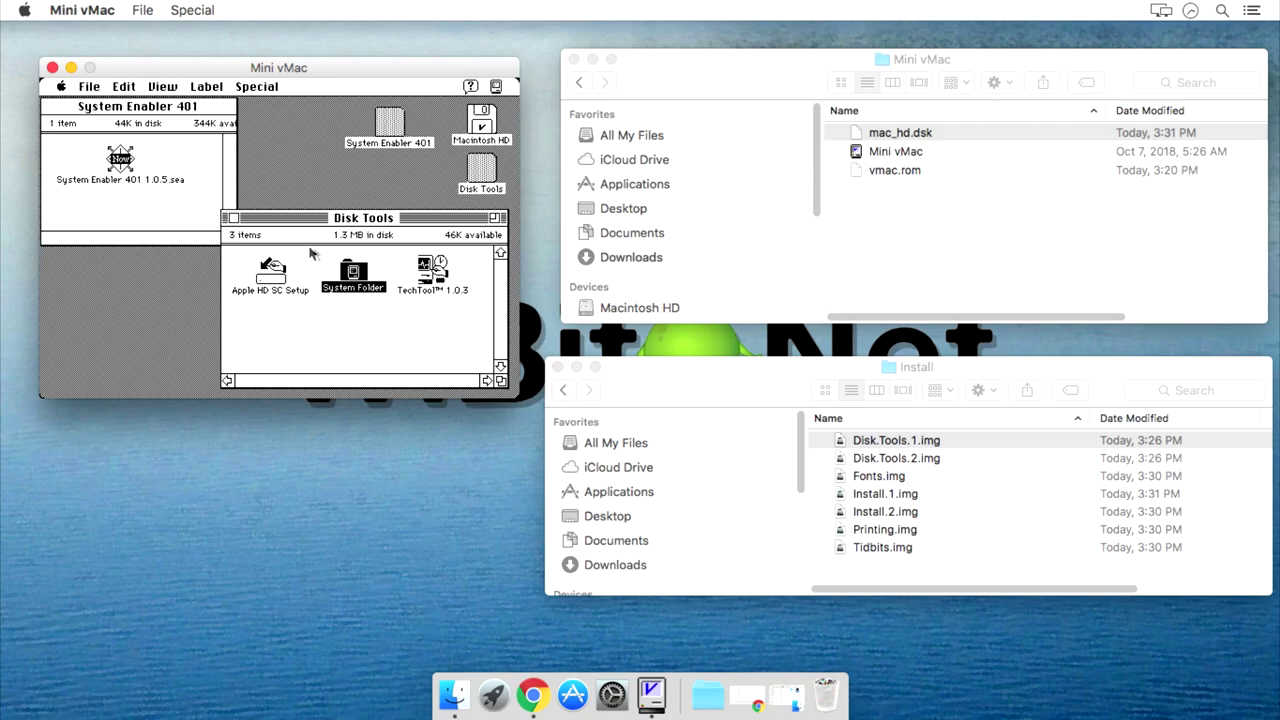
- Extract the System Enabler 401 1.0.5.sea archive into the System Folder of the Disk Tools disk
double_click(127, 171)
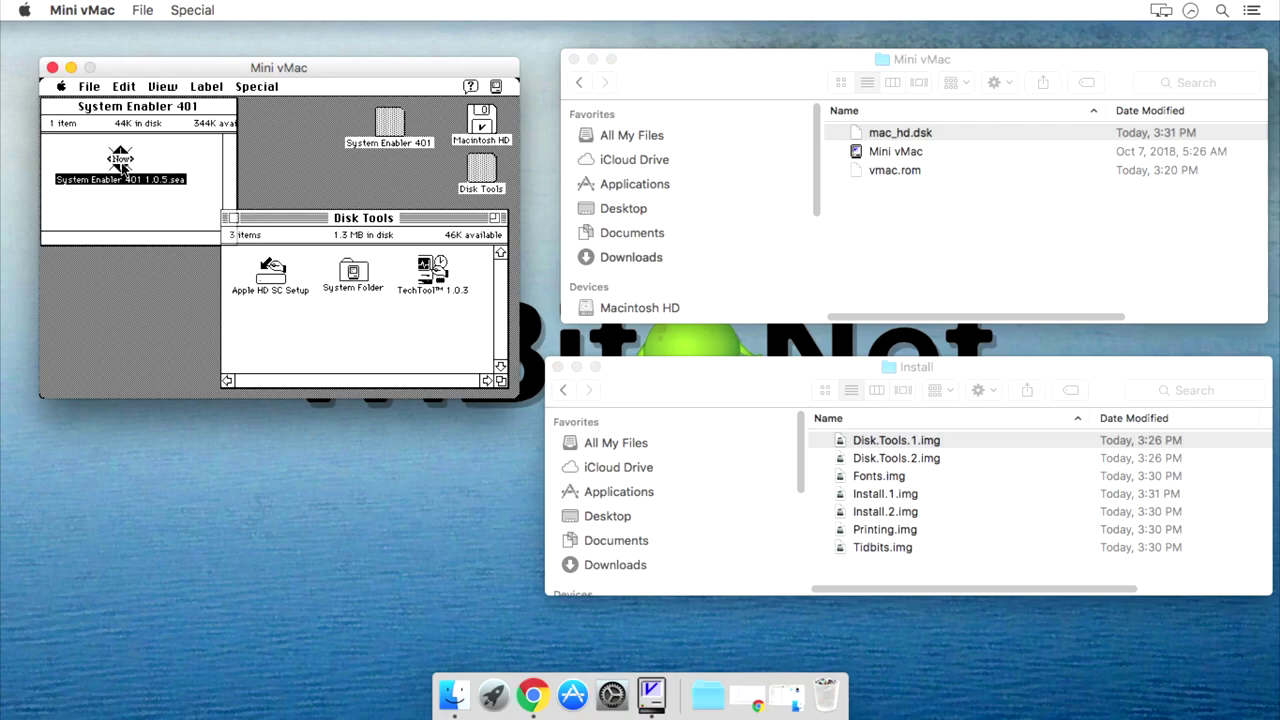
drag(162, 160, 172, 175)
double_click(193, 180)
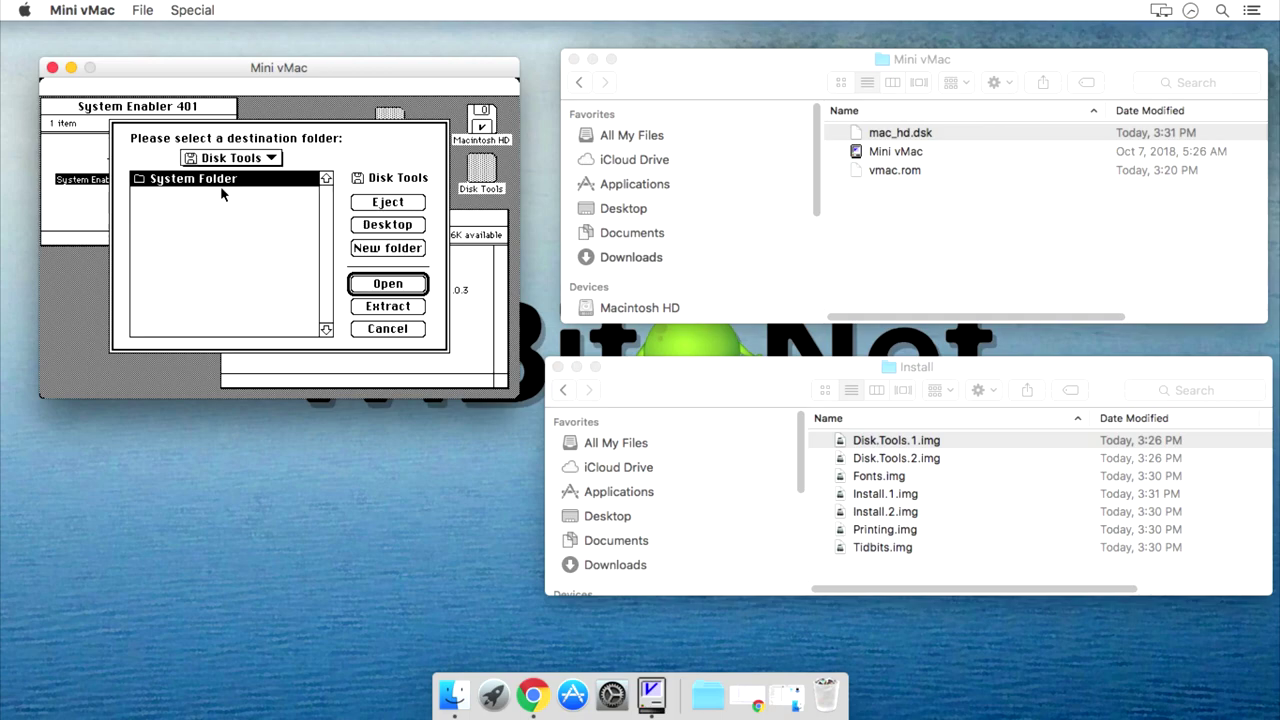
double_click(208, 180)
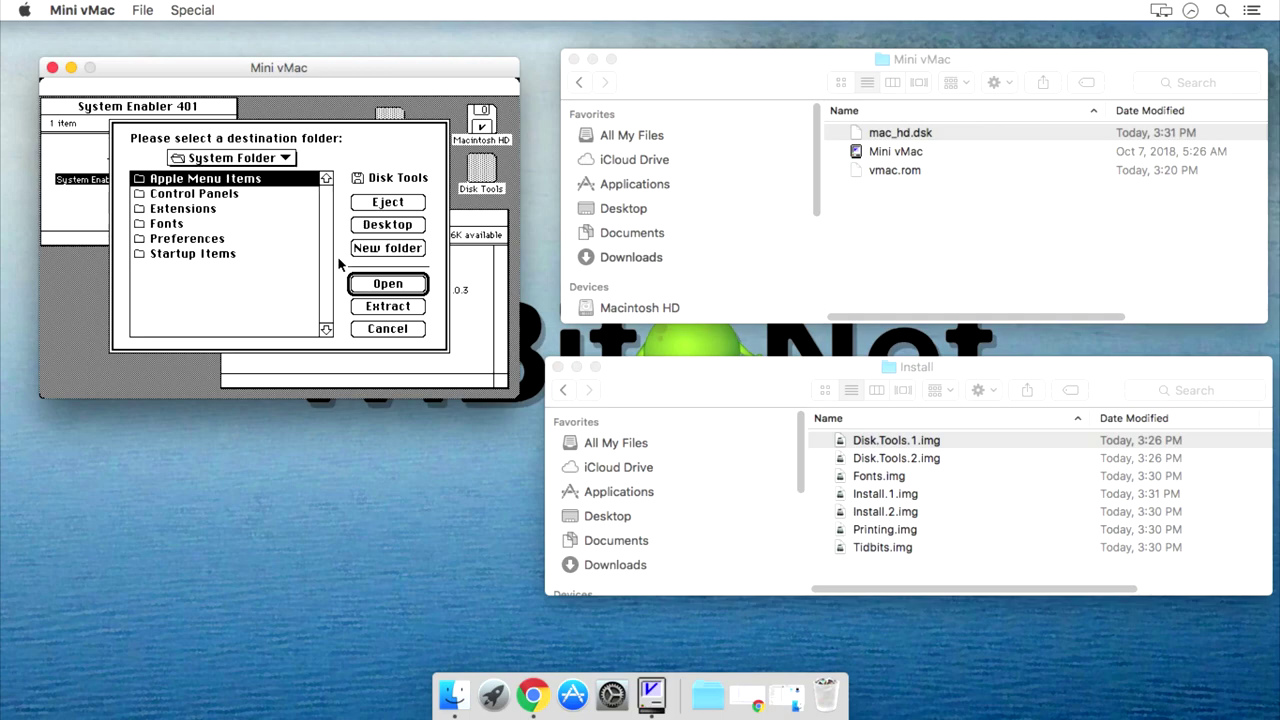
click(389, 307)
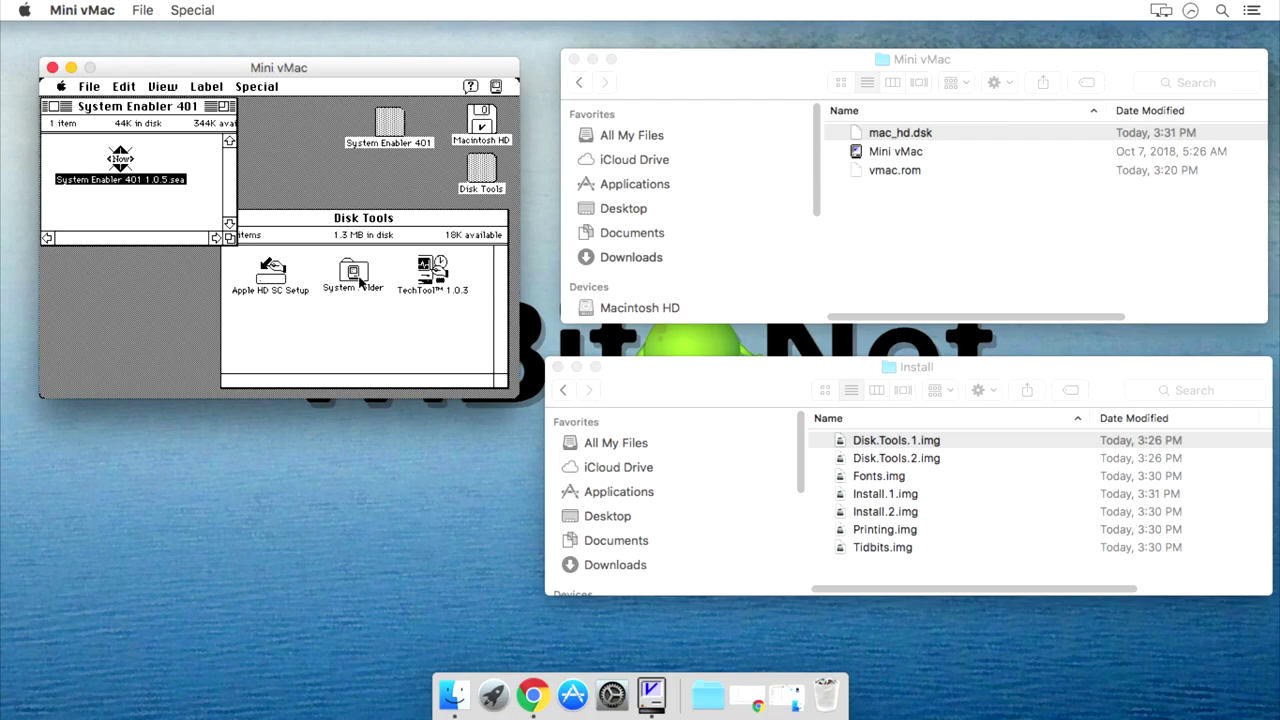
- Check the Disk Tools System Folder for the System Enabler 401 file, and close both Disk Tools windows
double_click(357, 276)
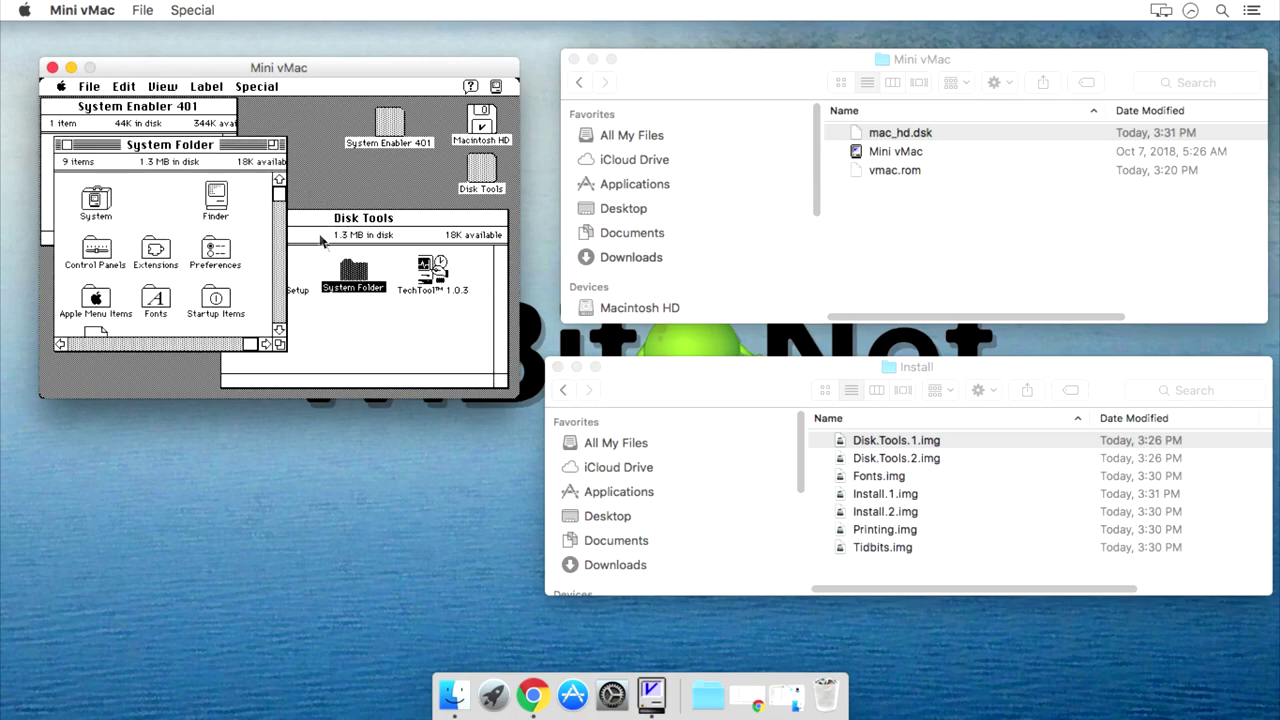
drag(279, 201, 283, 326)
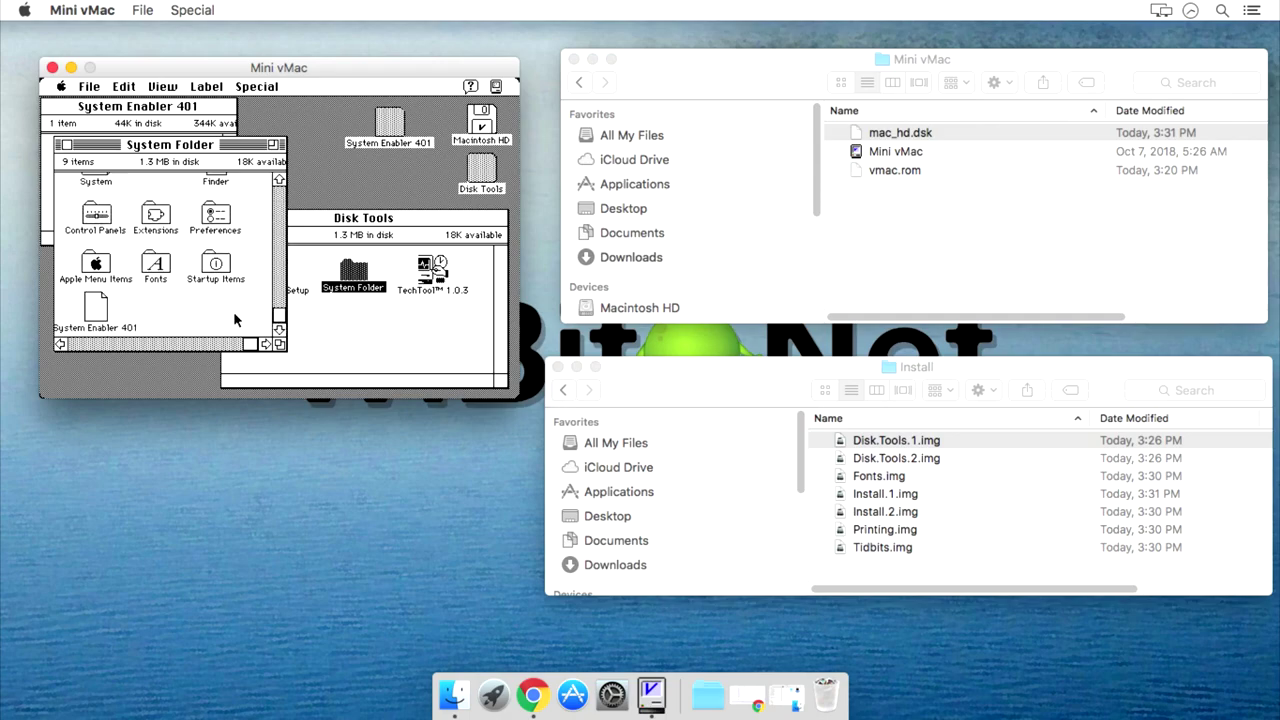
click(105, 316)
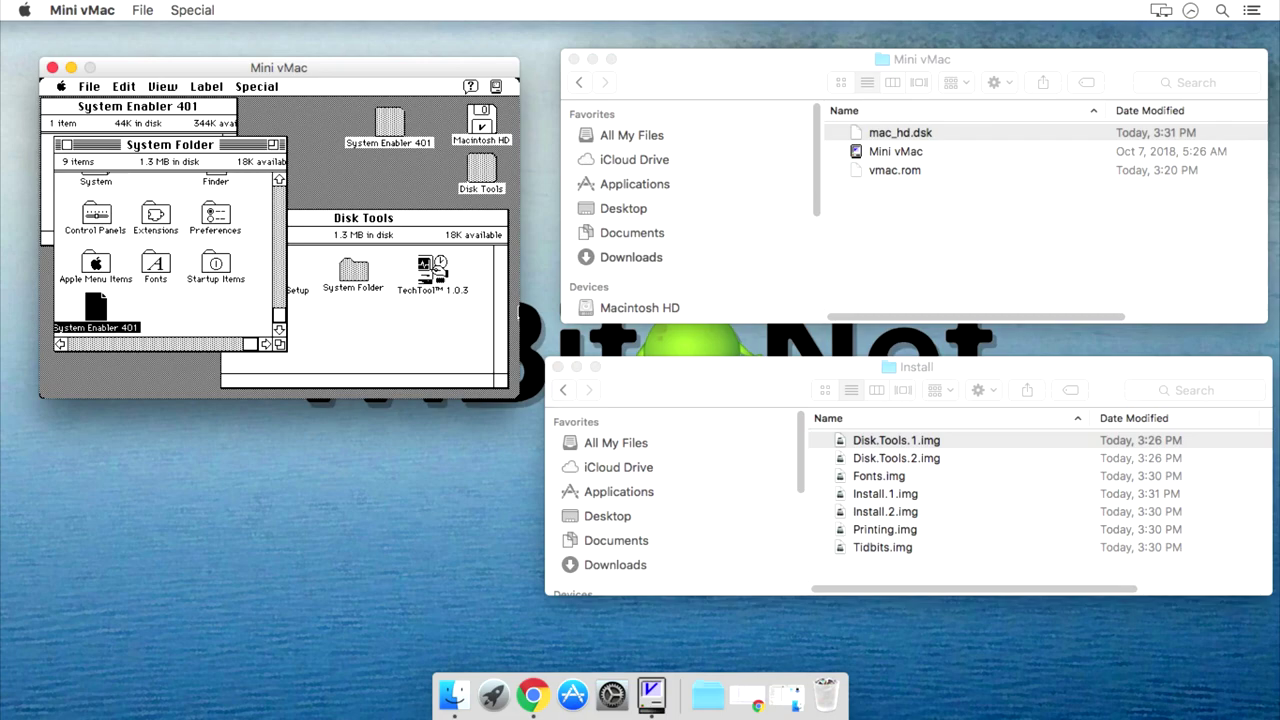
click(61, 144)
click(229, 219)
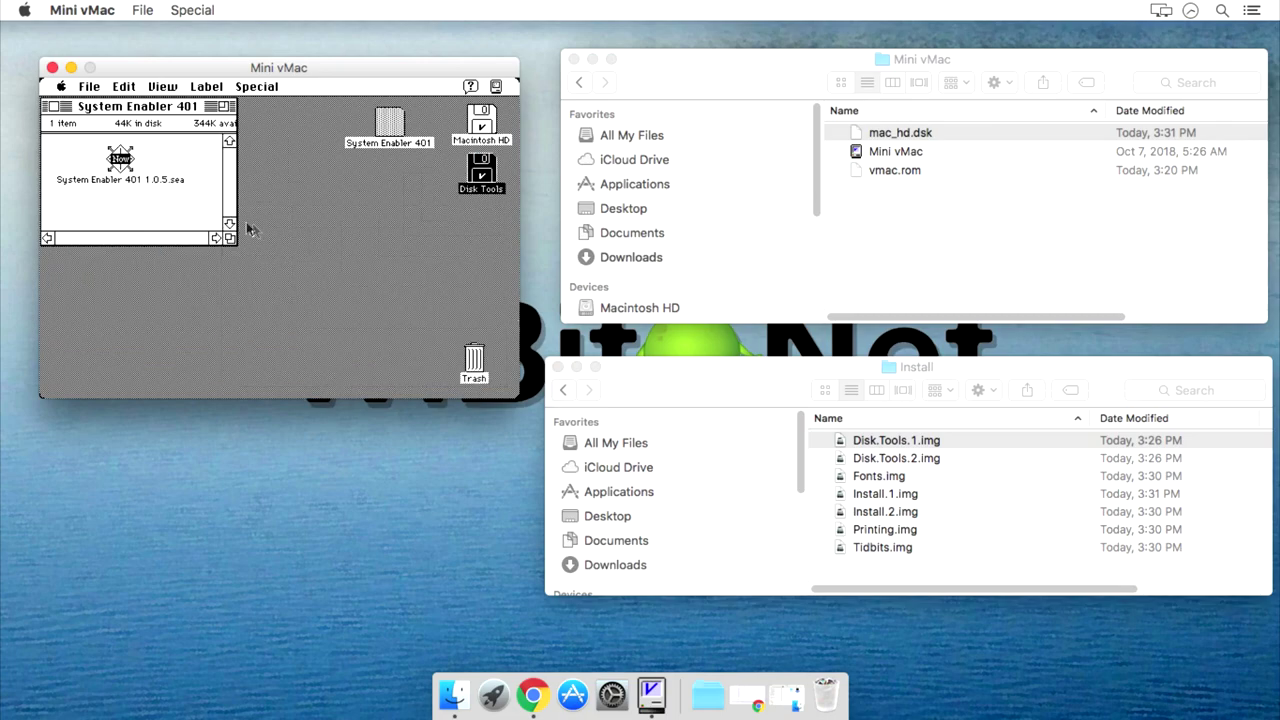
- Rename the Disk Tools disk to Disk Tools 1 and eject it from the emulated desktop
key(Return)
text(Disk Tools 1)
key(Return)
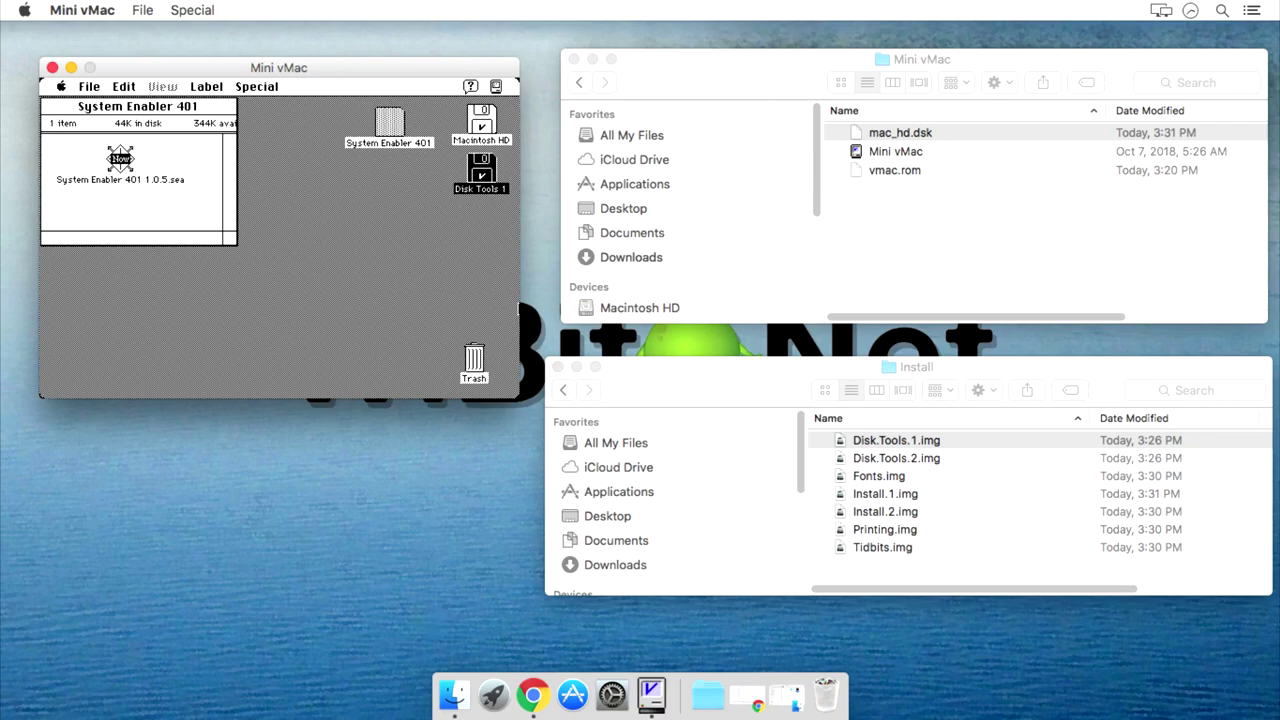
drag(481, 172, 474, 358)
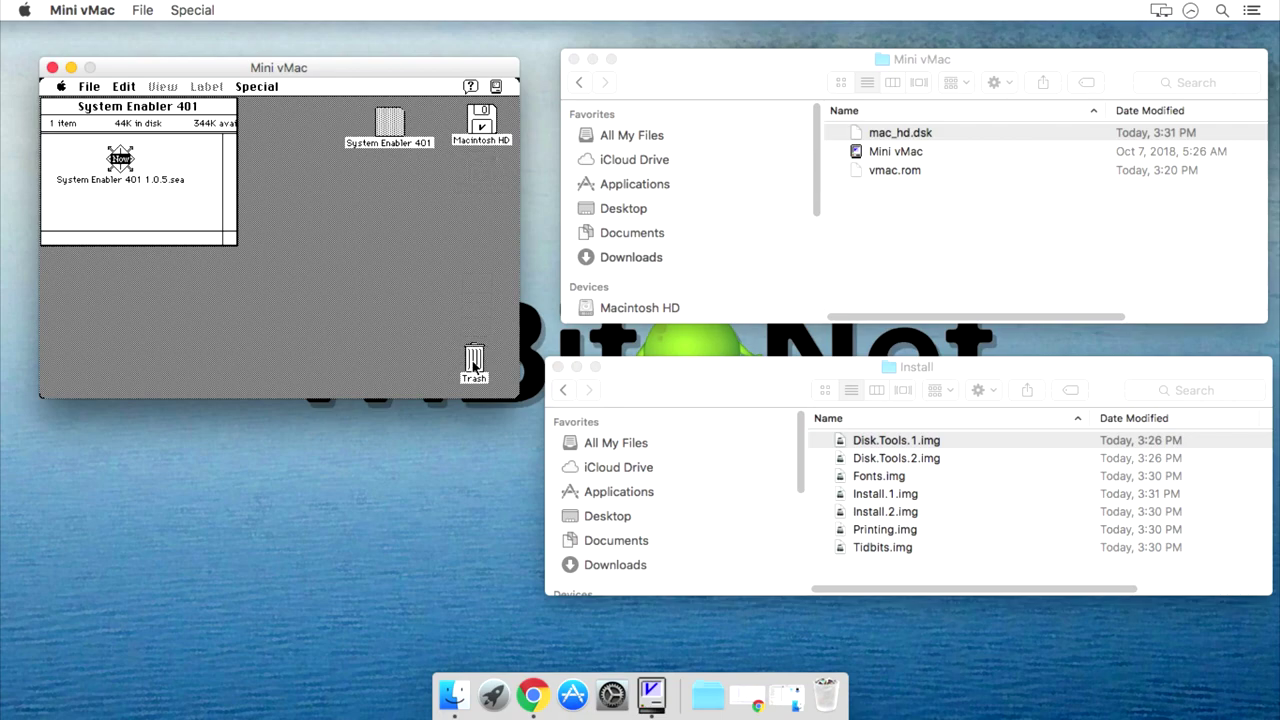
- Insert Disk.Tools.2.img into Mini vMac, then move and enlarge its Disk Tools window to reveal the System Folder
click(900, 442)
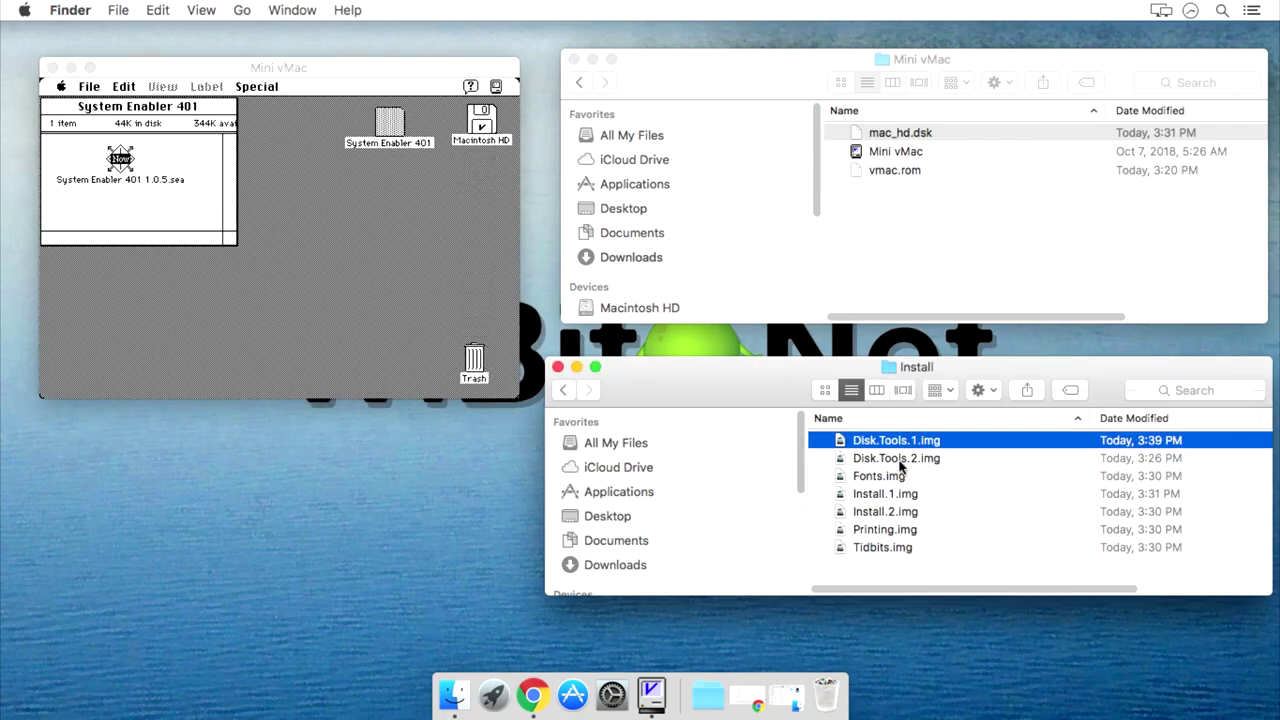
click(910, 460)
drag(916, 468, 390, 264)
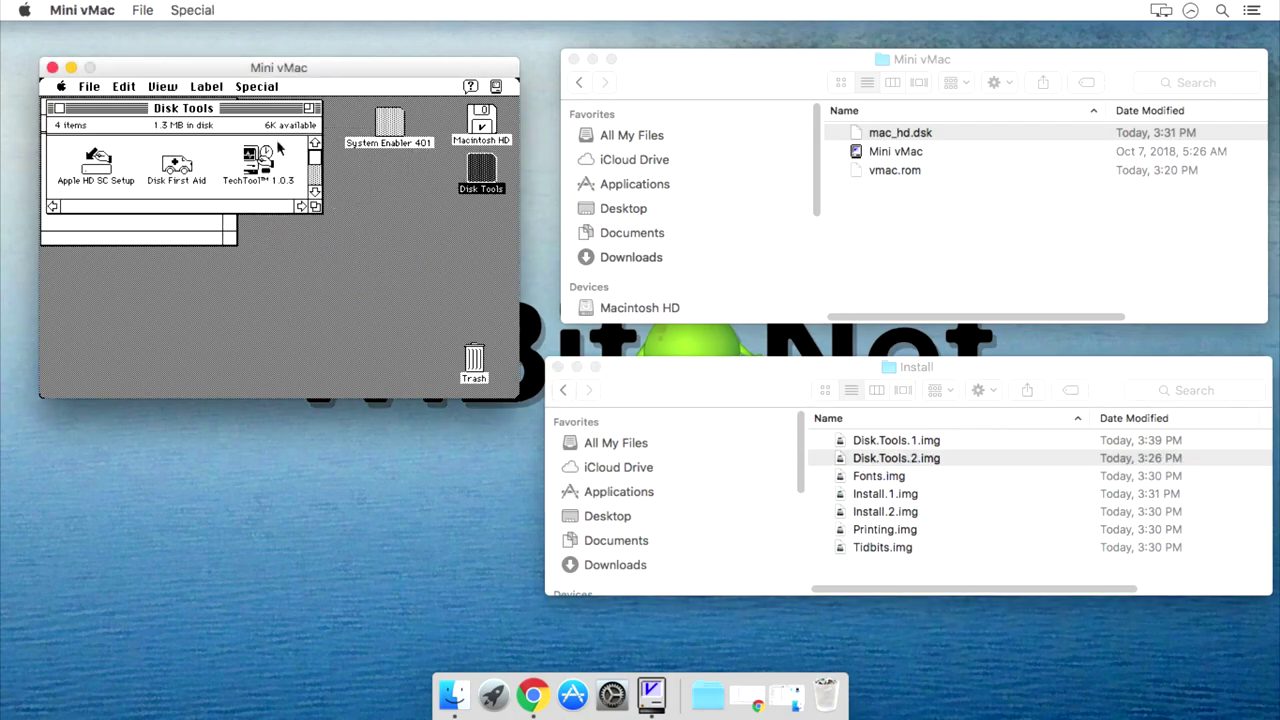
drag(261, 114, 340, 232)
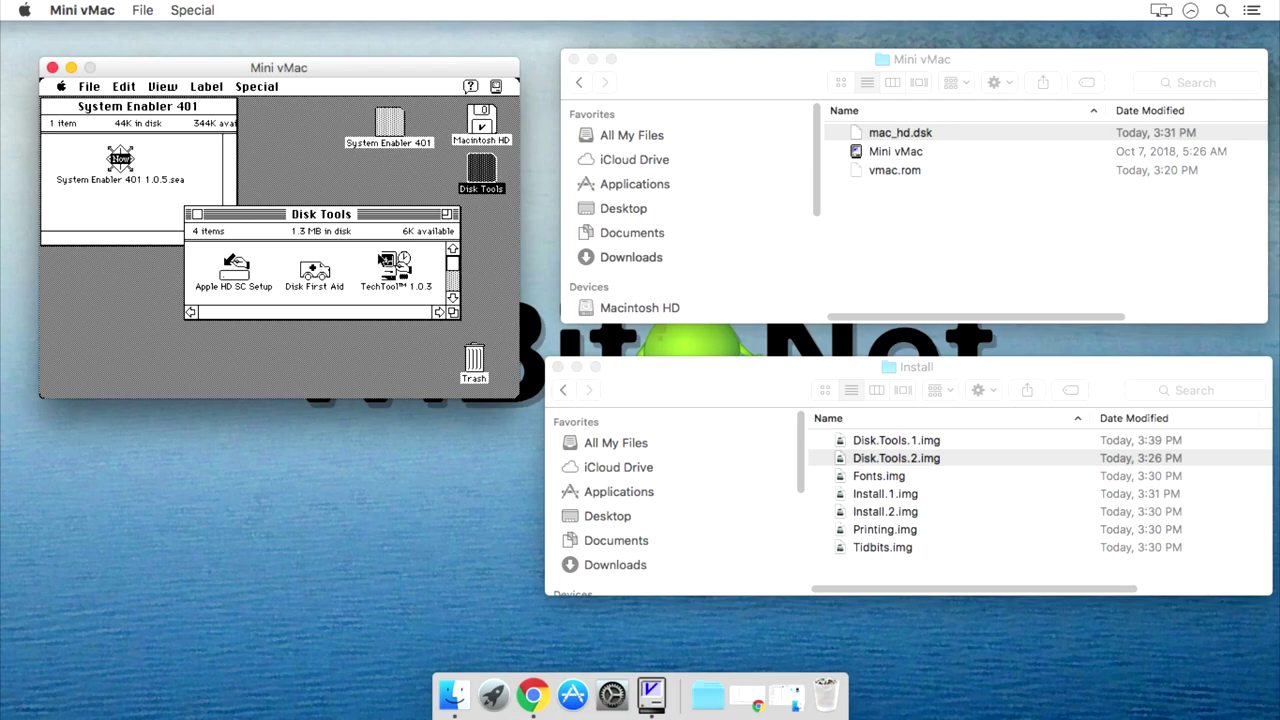
drag(452, 313, 487, 362)
drag(429, 216, 386, 207)
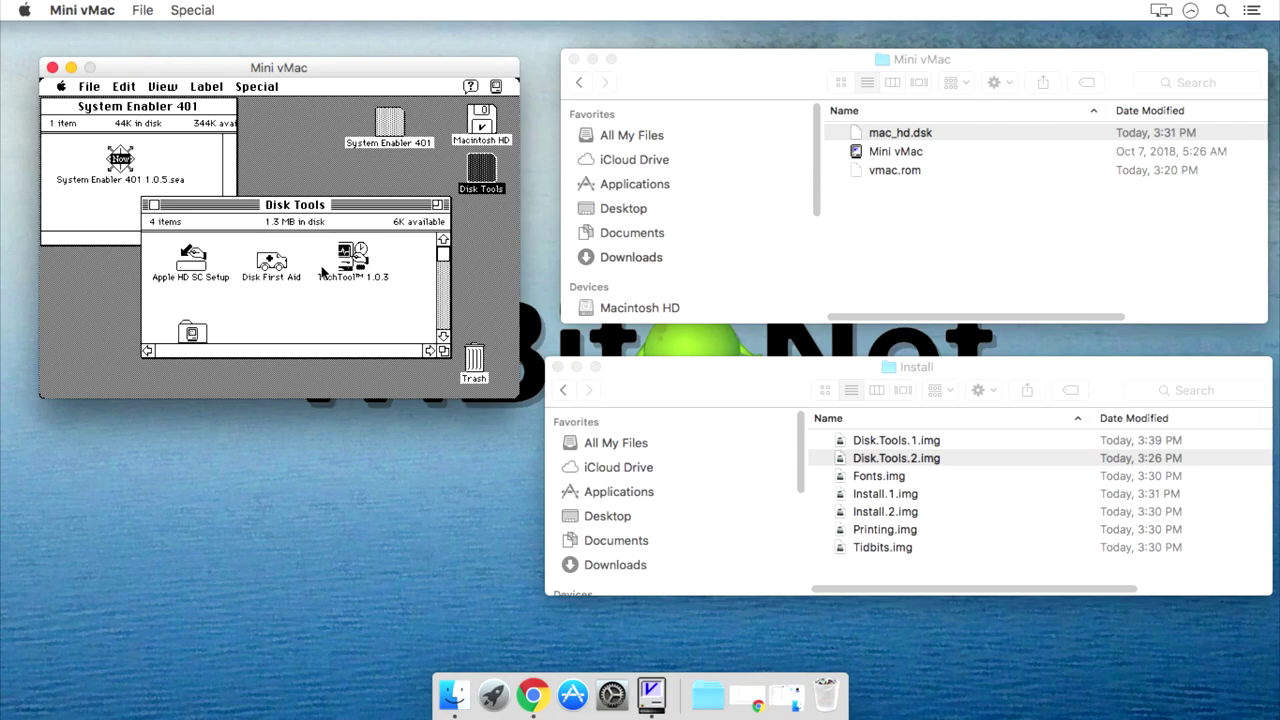
- Move TechTool 1.0.3 and Apple HD SC Setup to the Trash, and place System Folder beside Disk First Aid
click(366, 280)
drag(366, 283, 477, 366)
drag(205, 270, 474, 362)
drag(203, 340, 201, 268)
- Rename the inserted disk to Disk Tools 2 and permanently empty the Trash
click(436, 204)
click(481, 188)
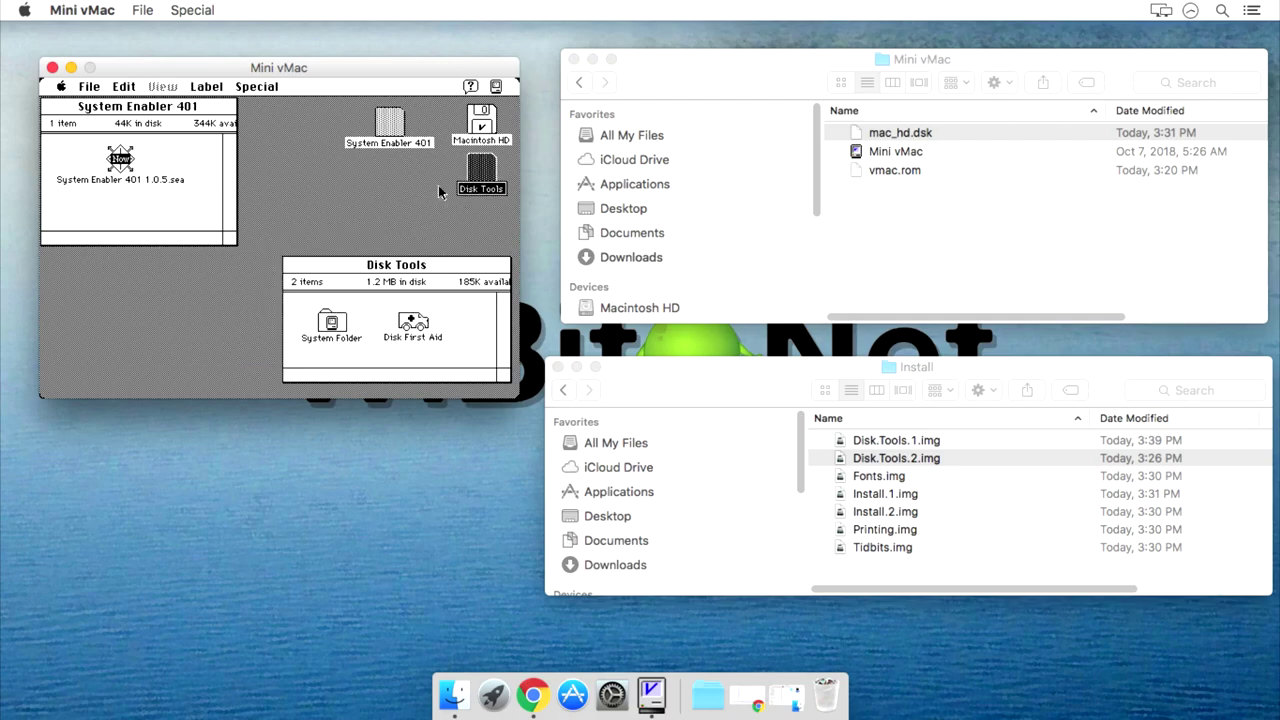
text(2)
key(Return)
click(433, 200)
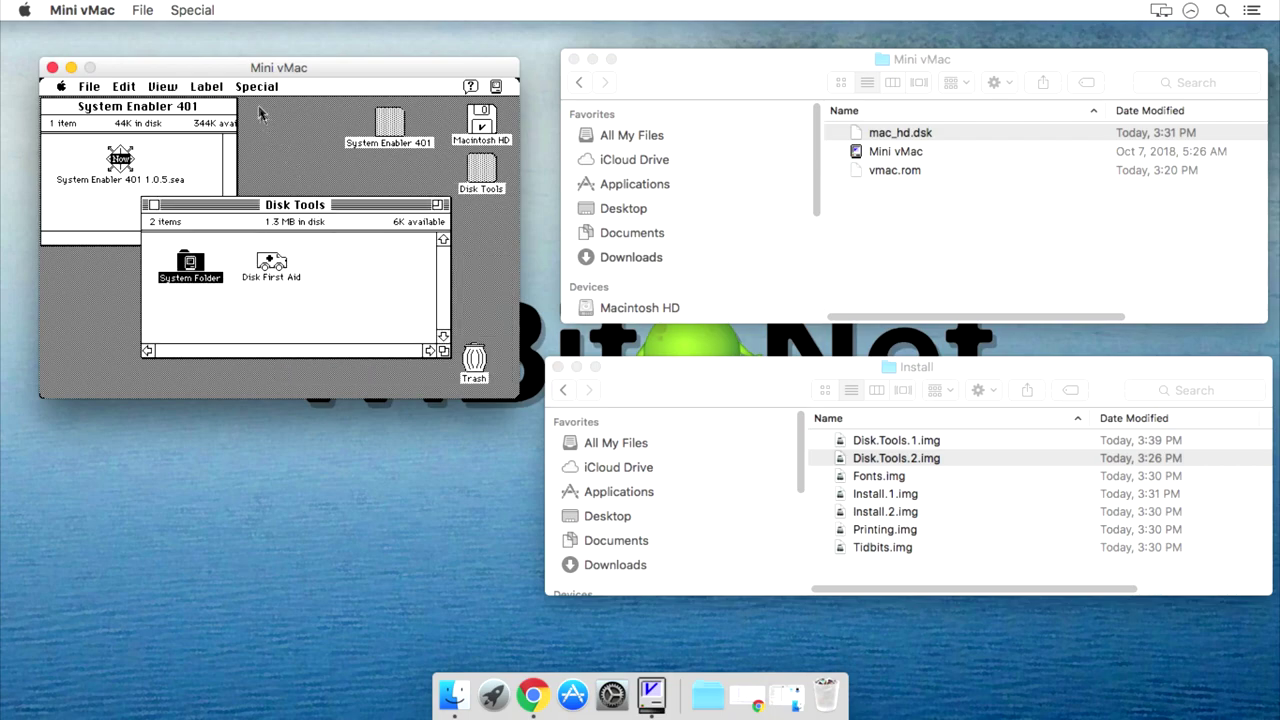
drag(256, 88, 283, 124)
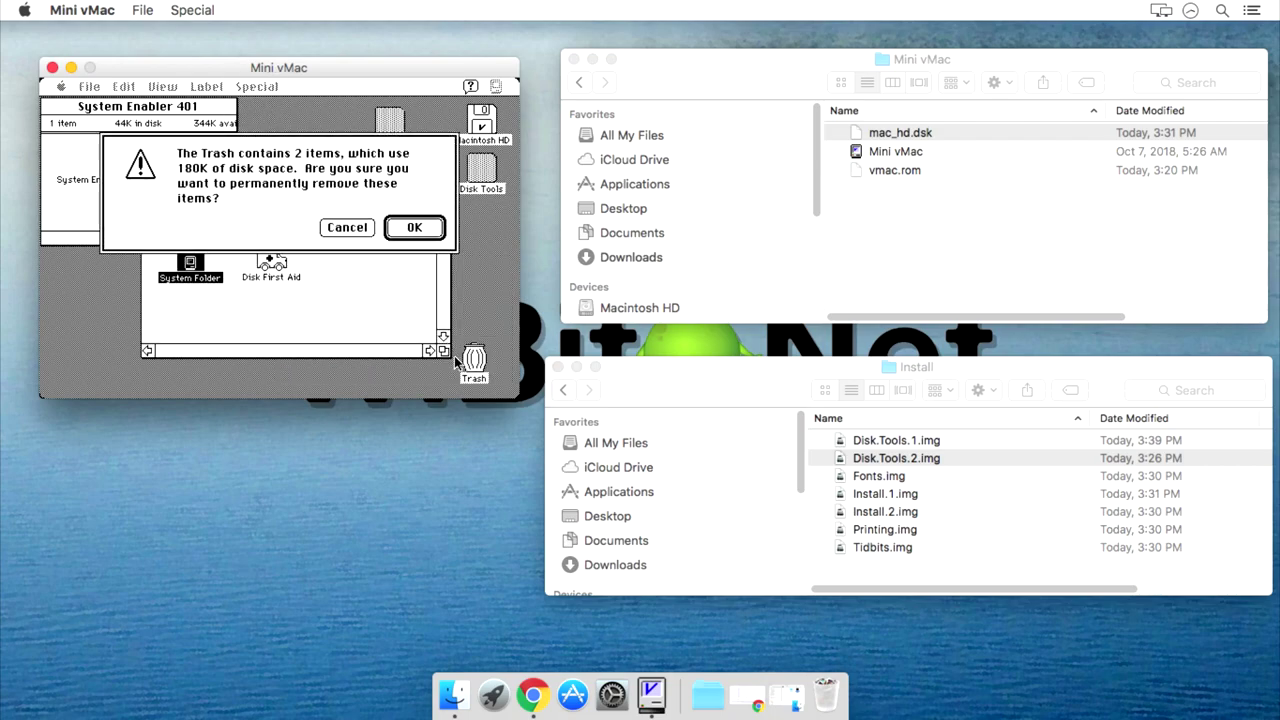
click(416, 229)
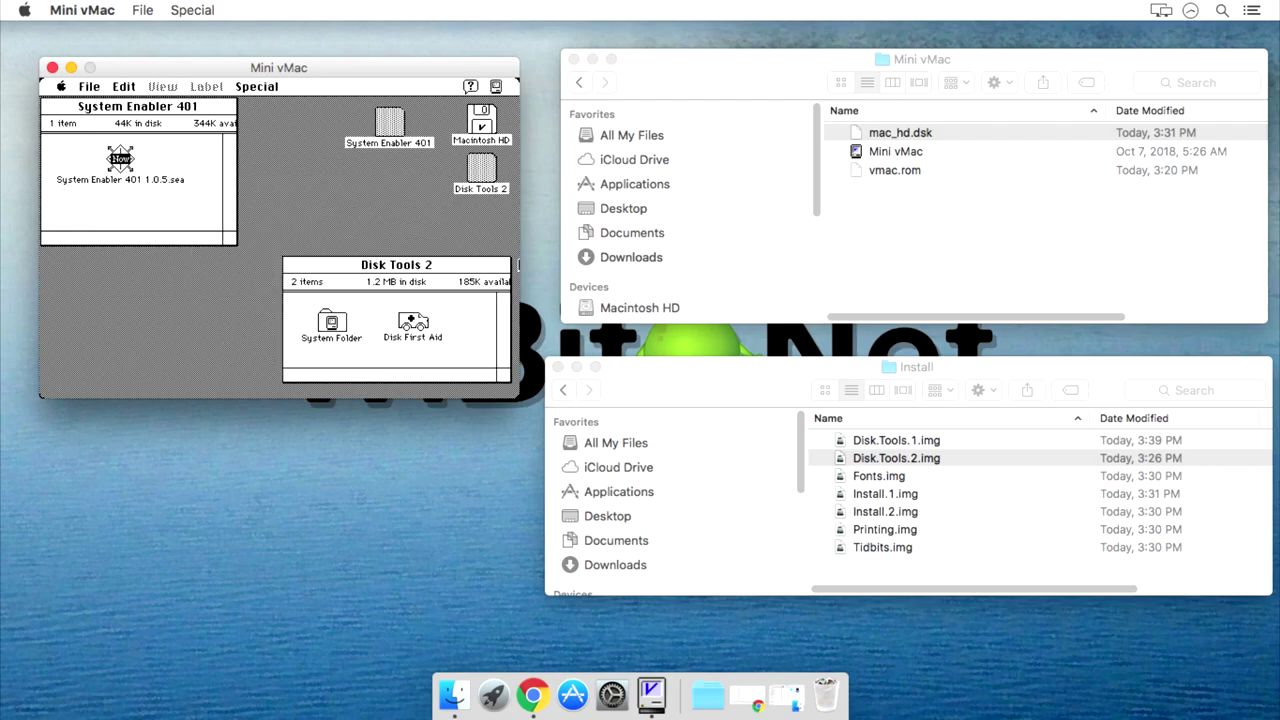
- Extract the System Enabler 401 1.0.5.sea archive into the System Folder of the Disk Tools 2 disk
double_click(116, 163)
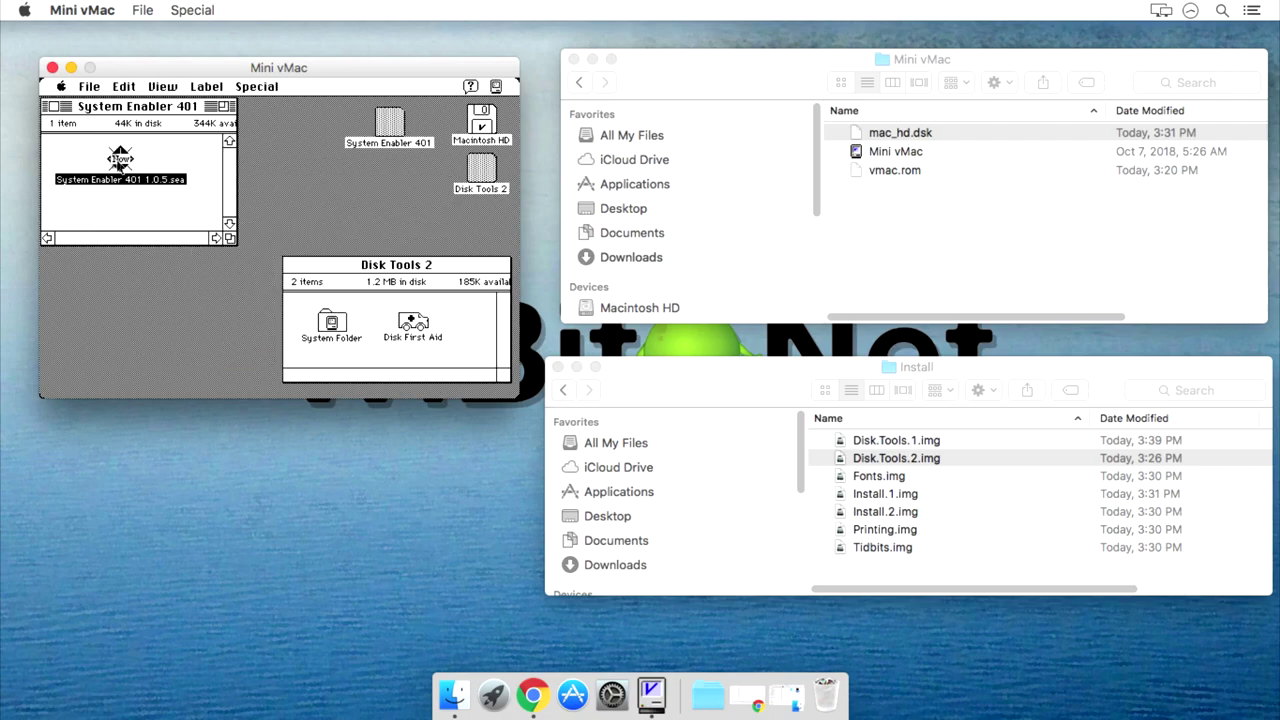
click(185, 168)
drag(185, 168, 188, 181)
double_click(187, 180)
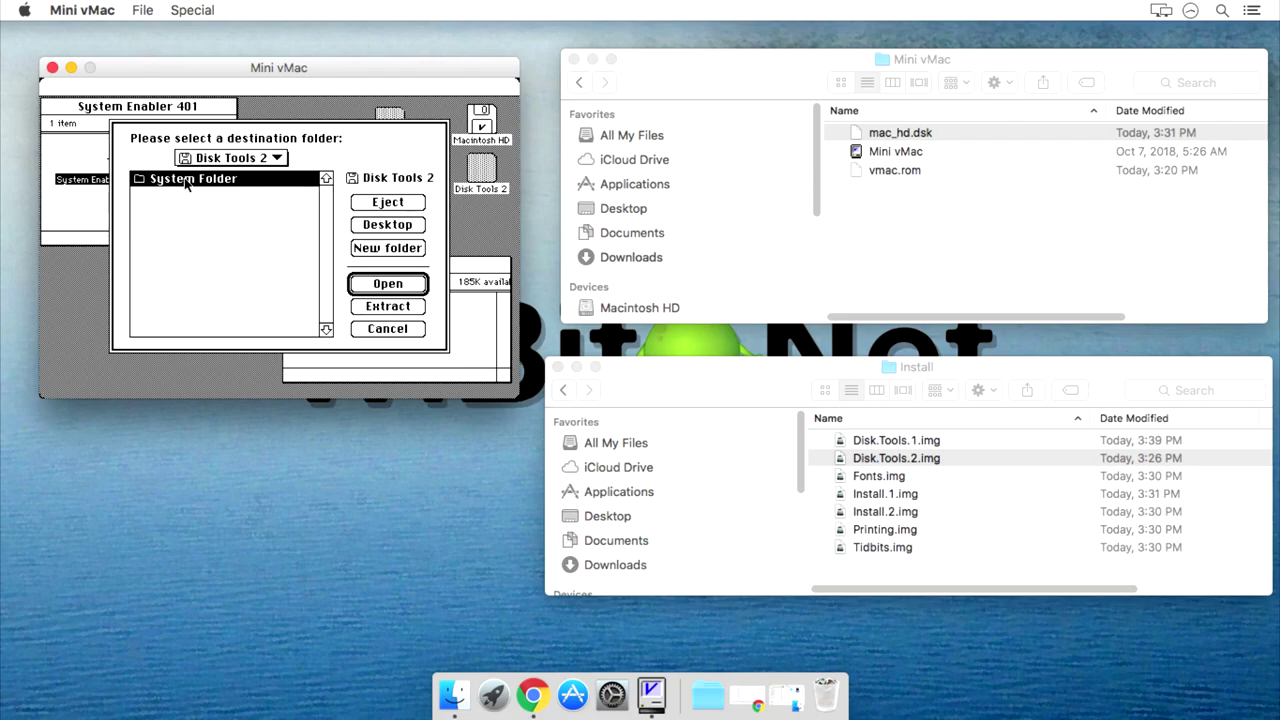
double_click(180, 180)
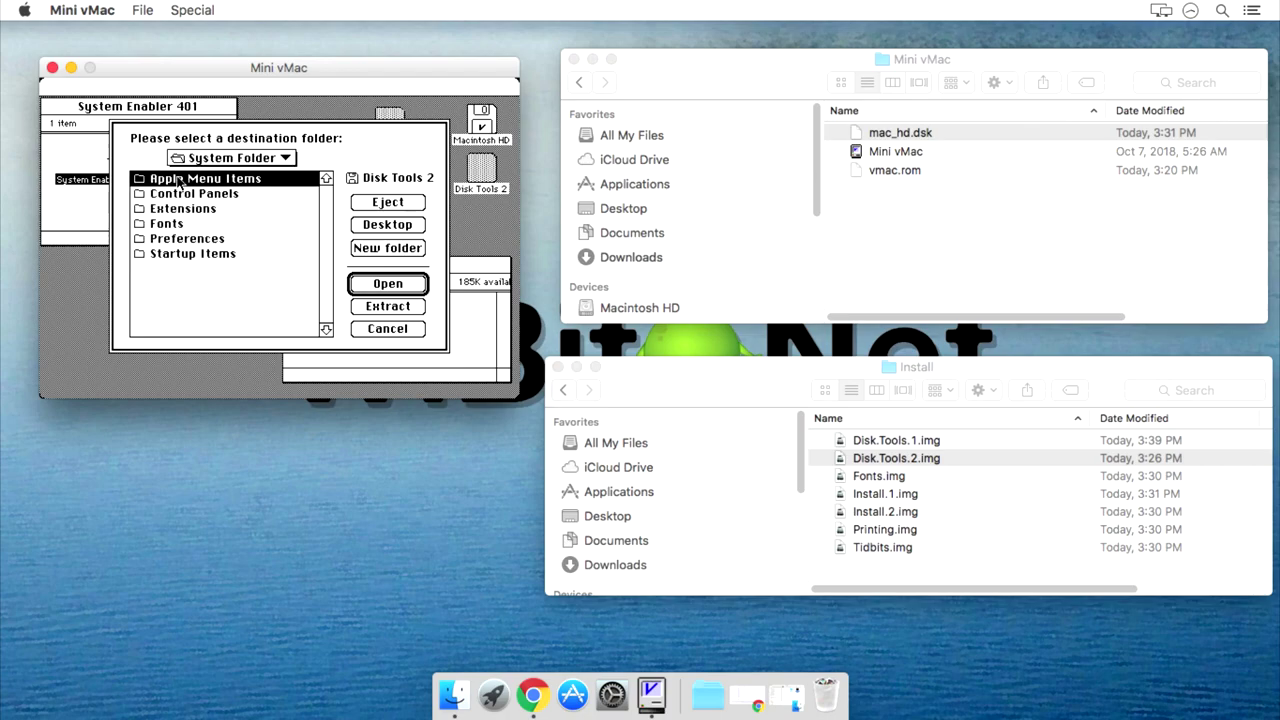
click(387, 310)
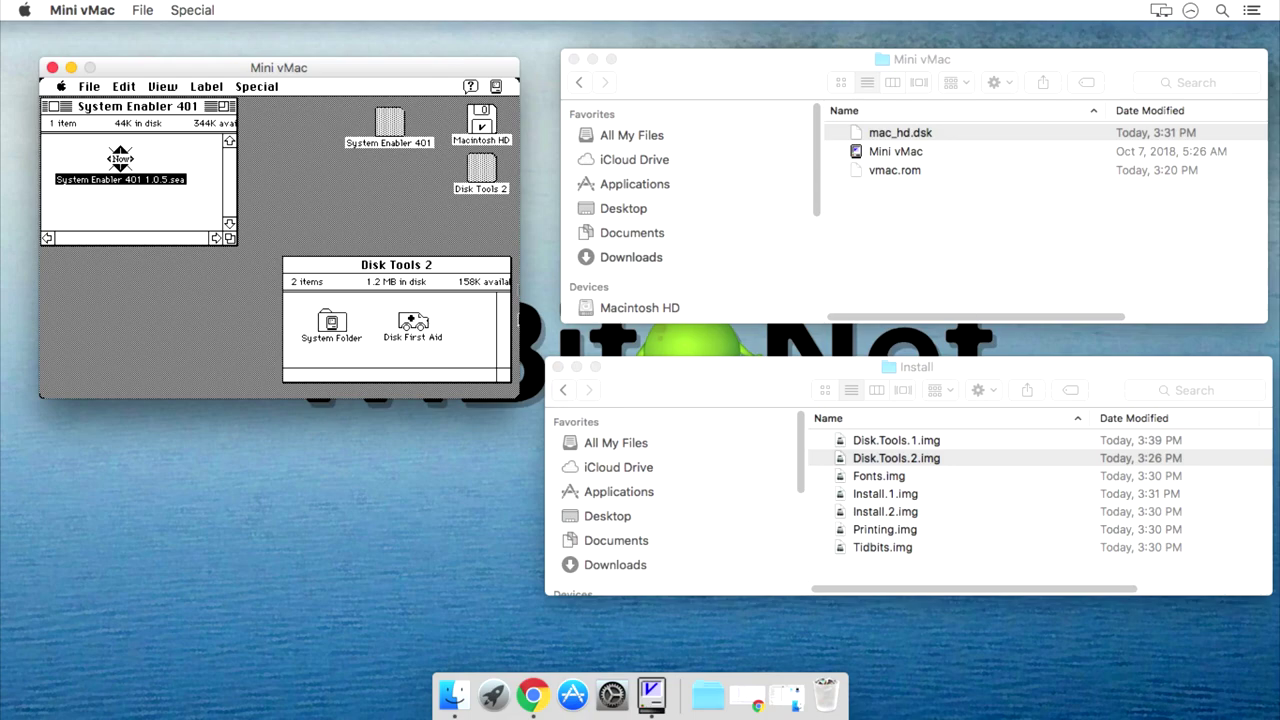
- Check for System Enabler 401 in the System Folder of Disk Tools 2, and eject that disk with its windows closed
double_click(332, 325)
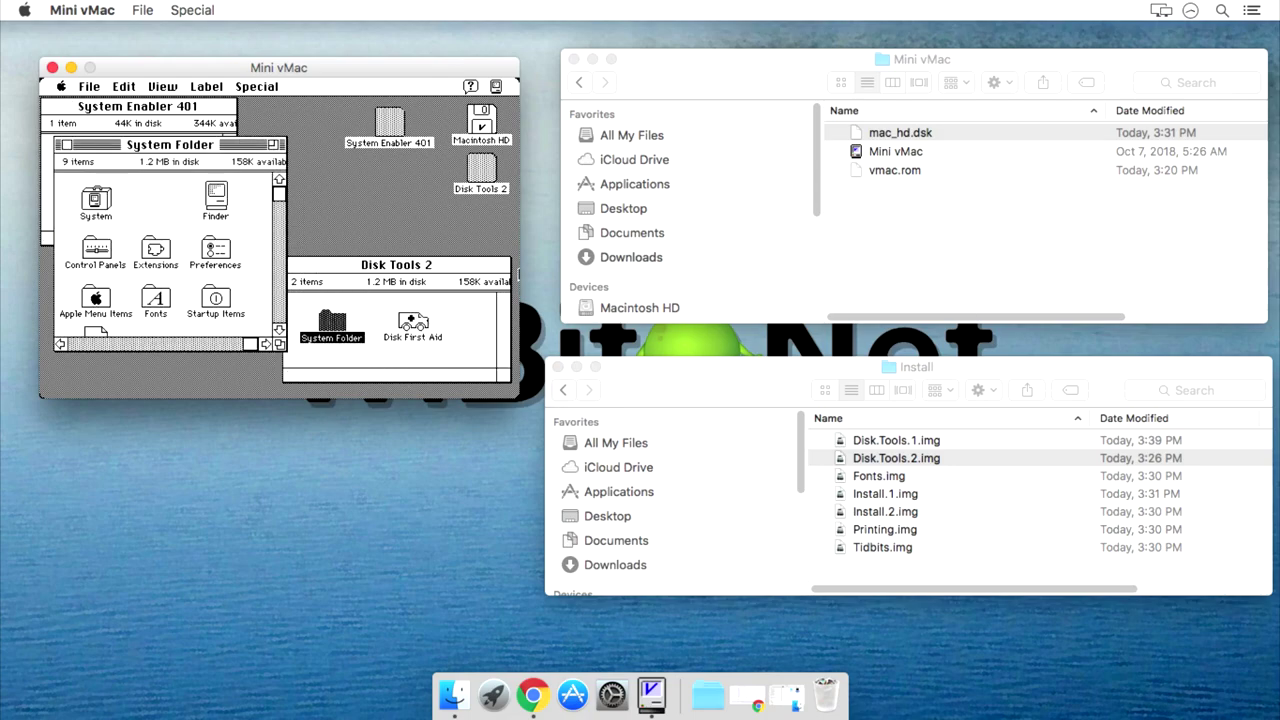
click(279, 330)
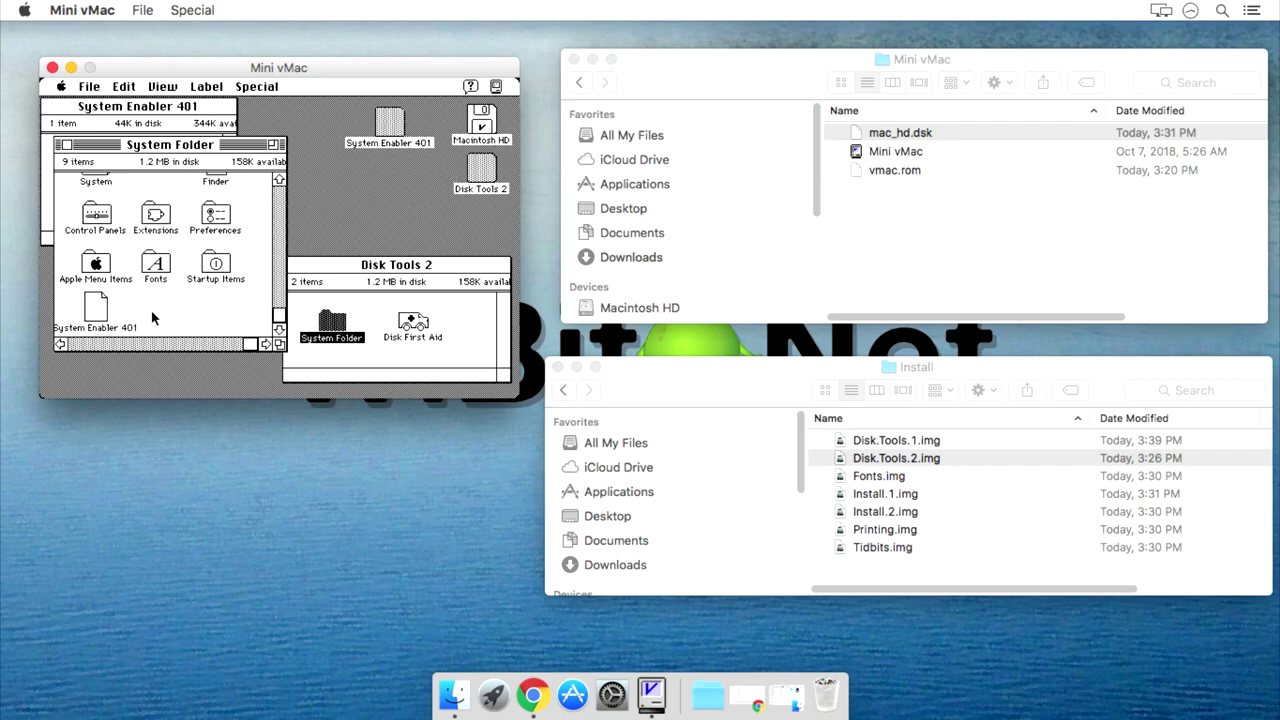
click(101, 318)
click(65, 145)
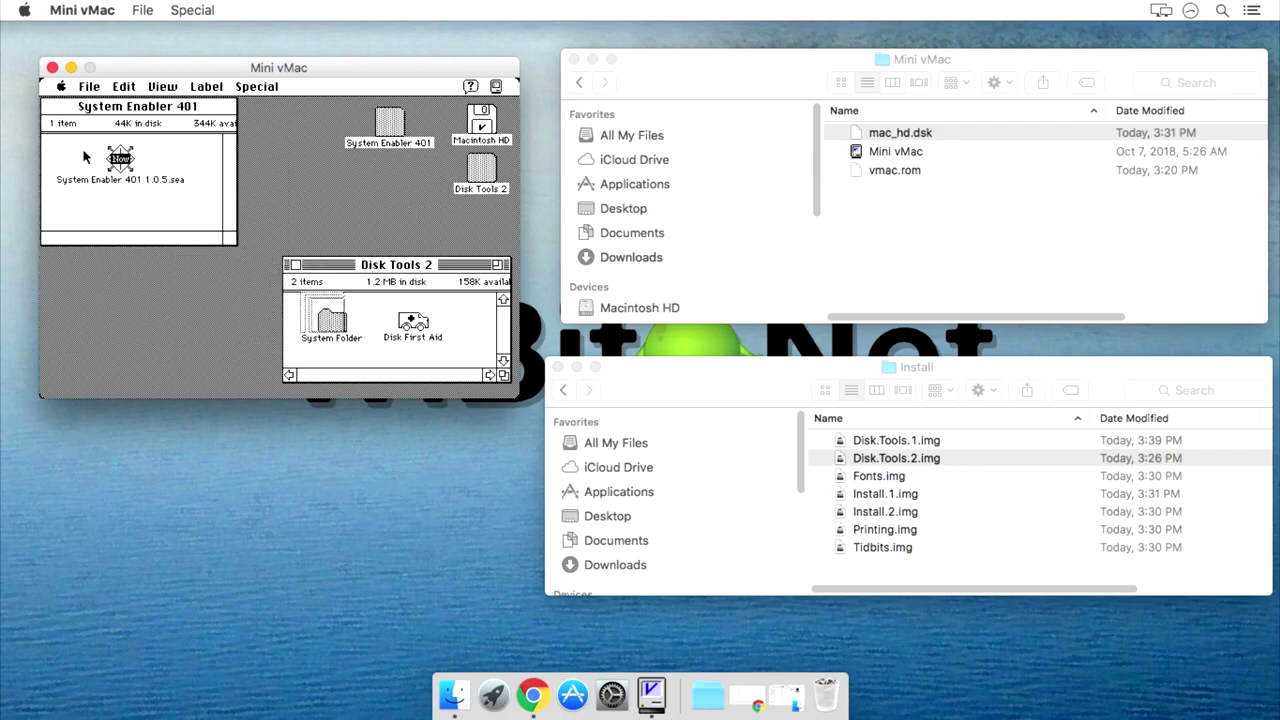
click(295, 264)
drag(481, 170, 475, 360)
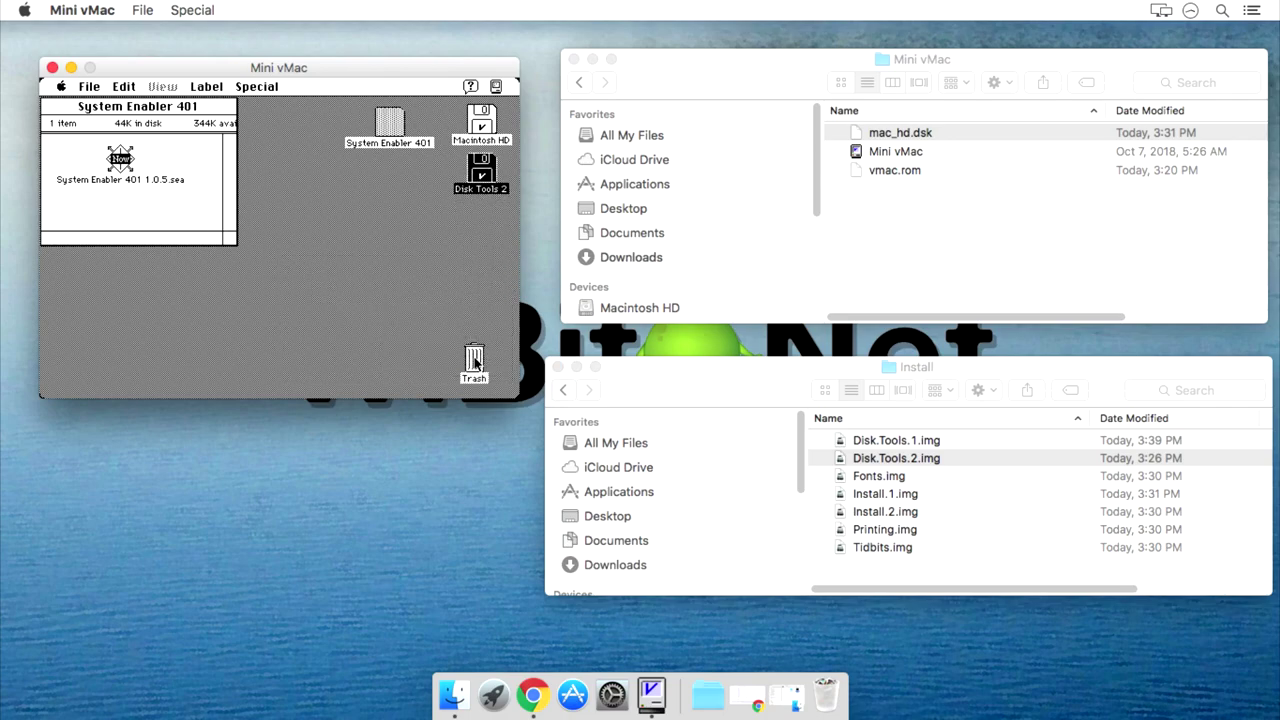
- Insert the Install.1.img disk image into Mini vMac
click(892, 495)
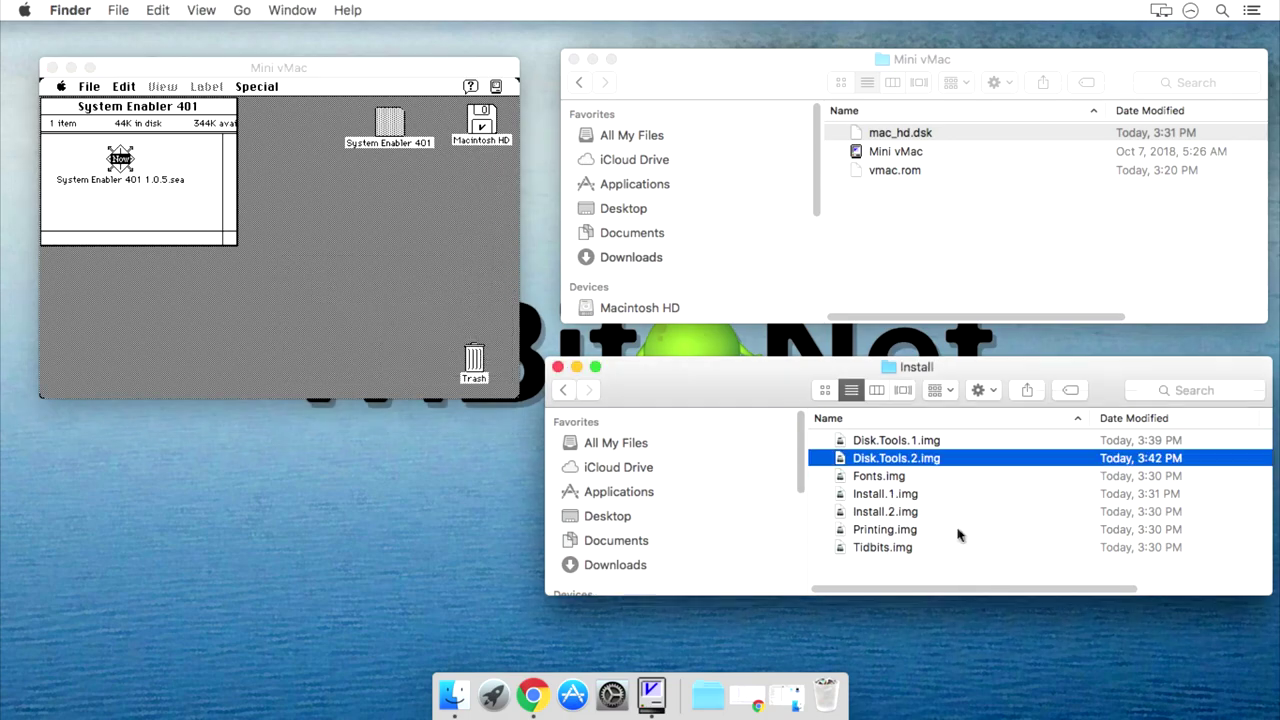
click(878, 500)
drag(896, 500, 438, 250)
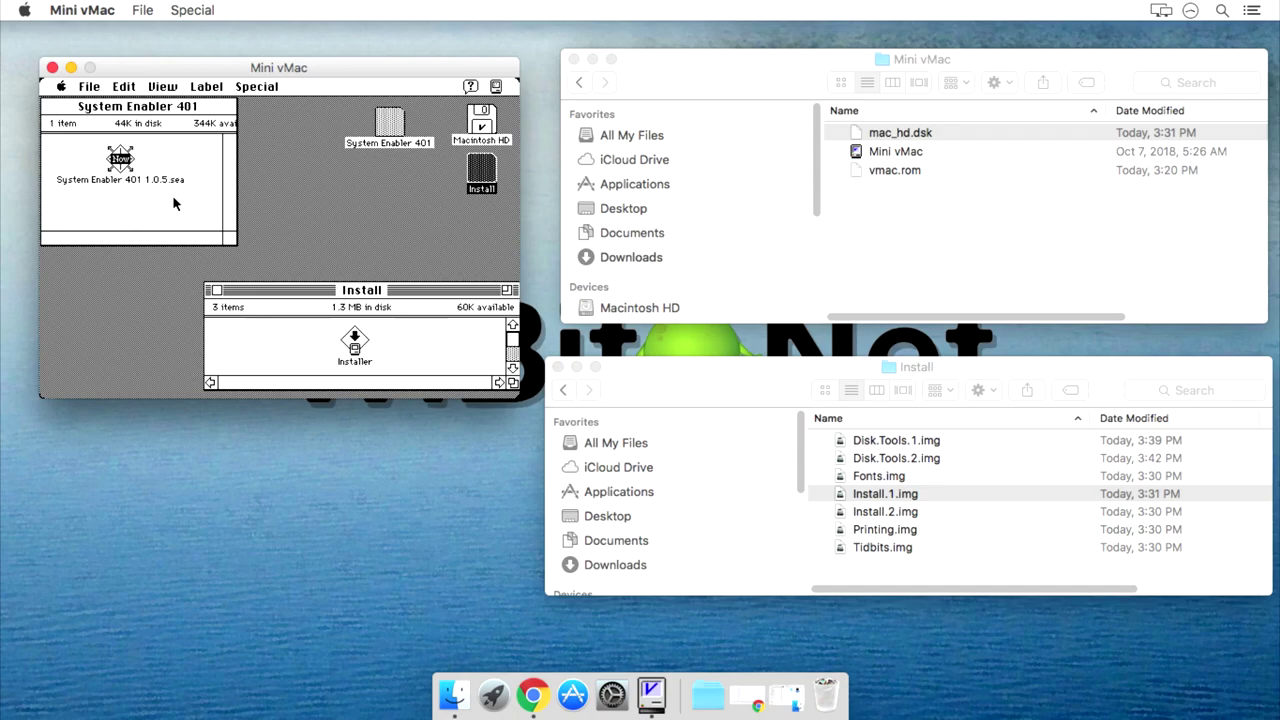
- Extract System Enabler 401 1.0.5.sea to the top level of the Install disk, and move the extracted file fully into view beside Installer
double_click(128, 172)
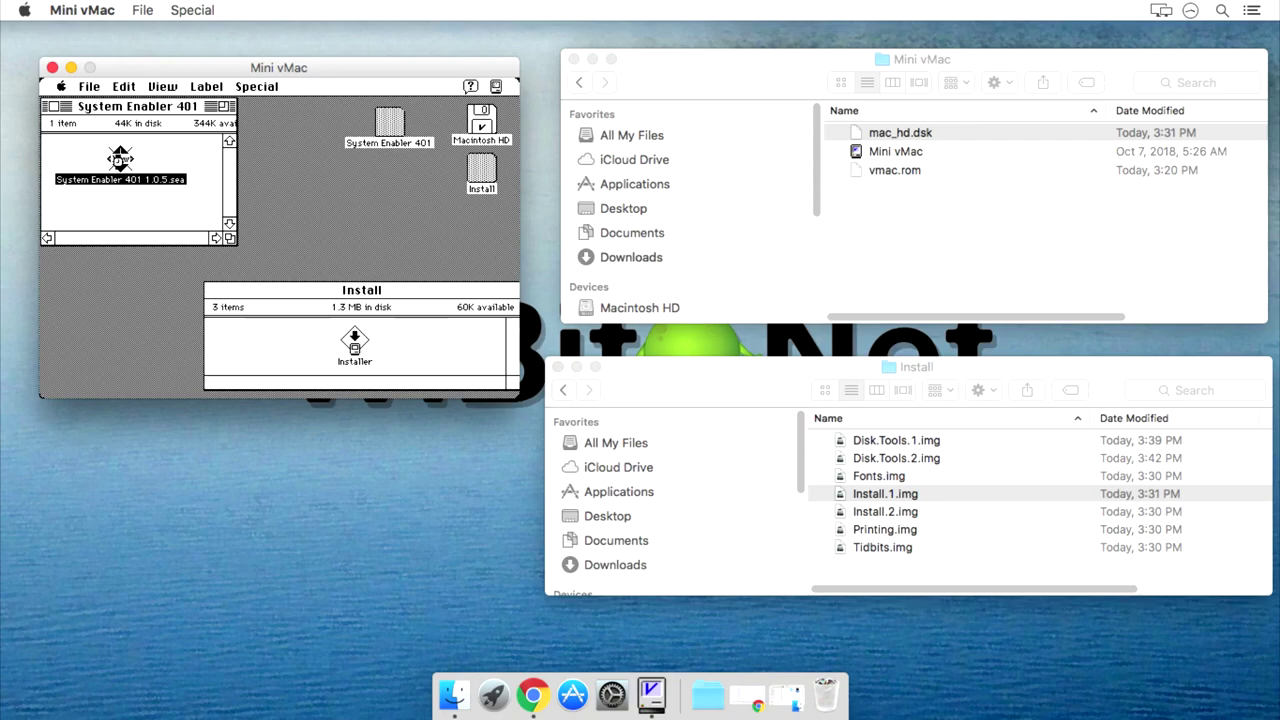
drag(165, 160, 172, 175)
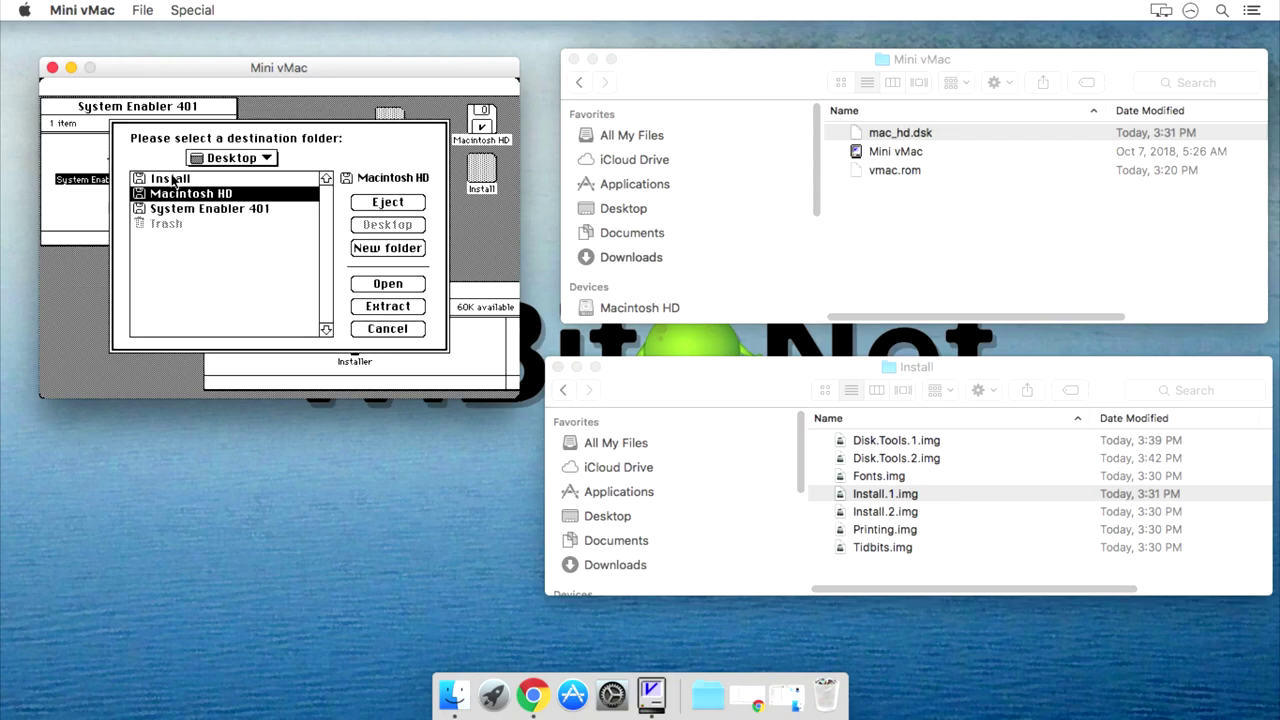
double_click(172, 179)
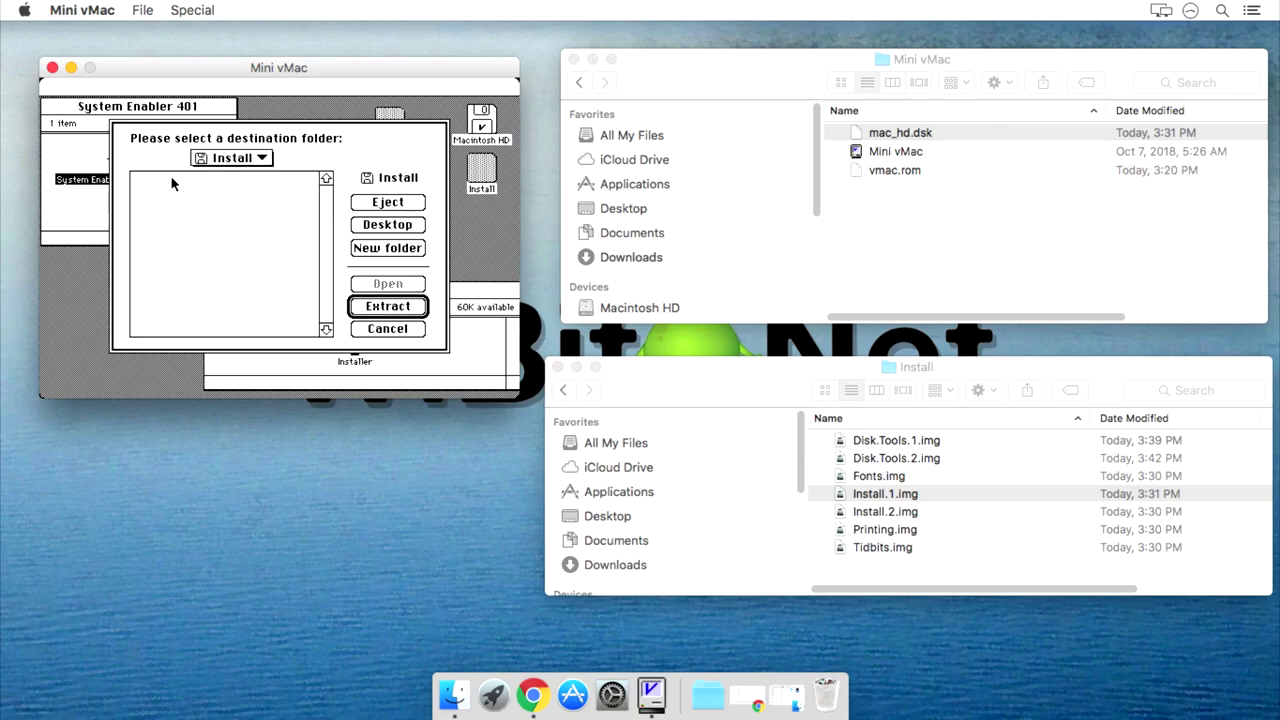
click(390, 308)
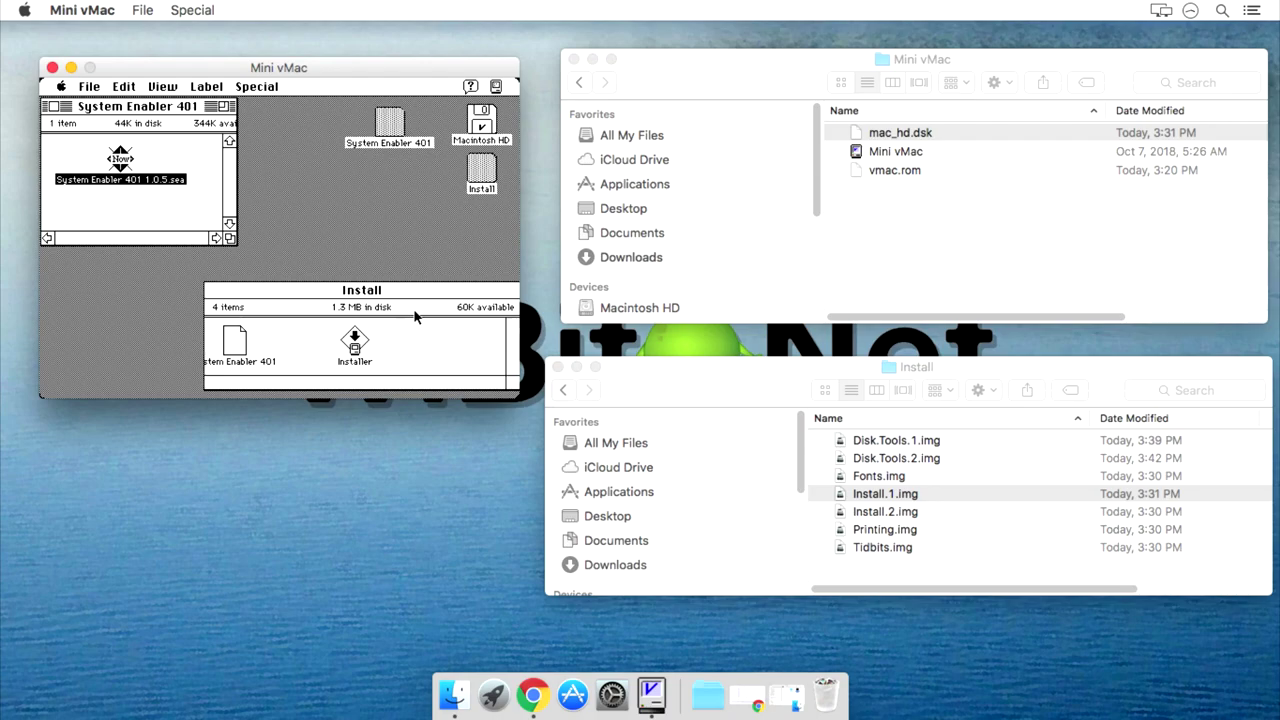
click(243, 345)
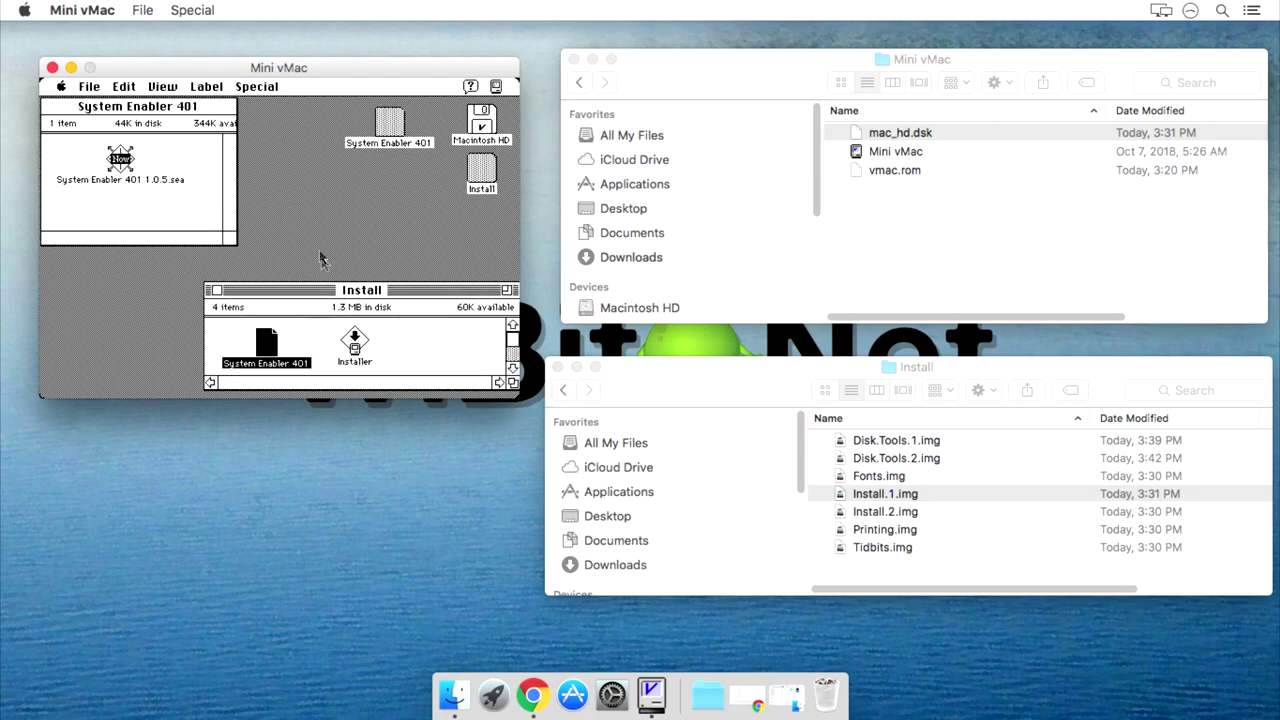
- Close the Install and System Enabler 401 windows and eject both disks
click(216, 291)
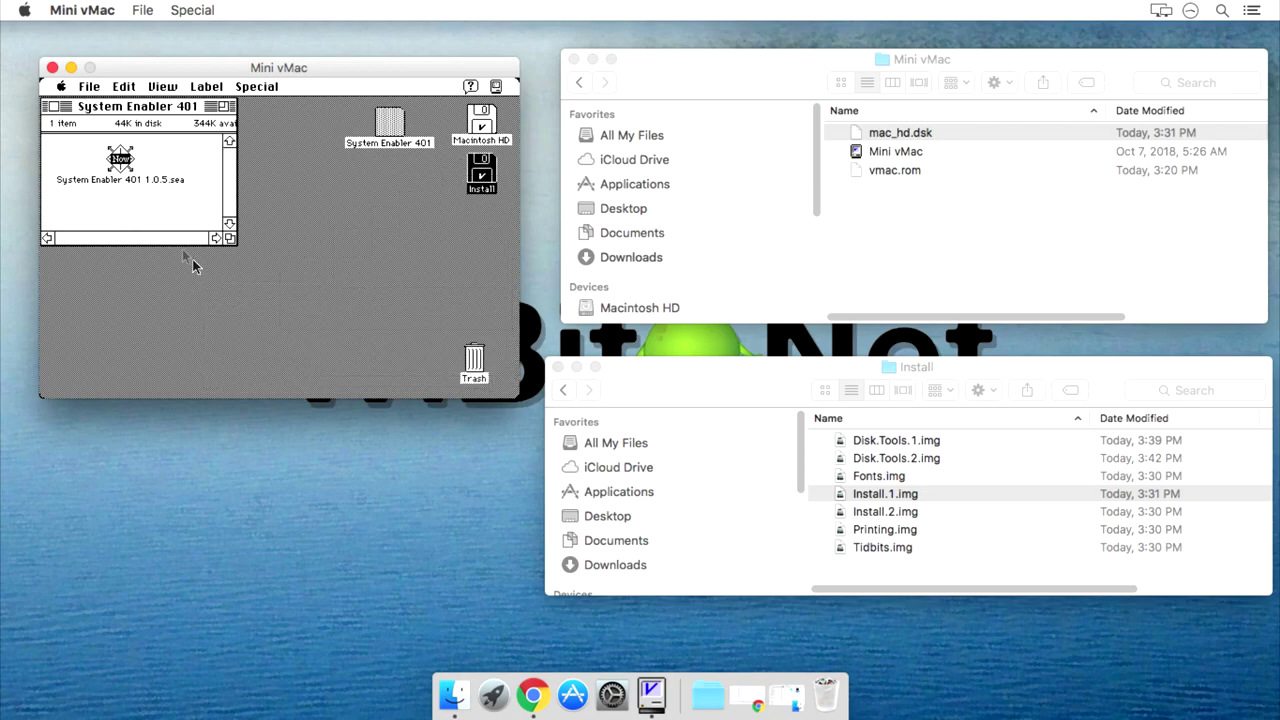
click(54, 107)
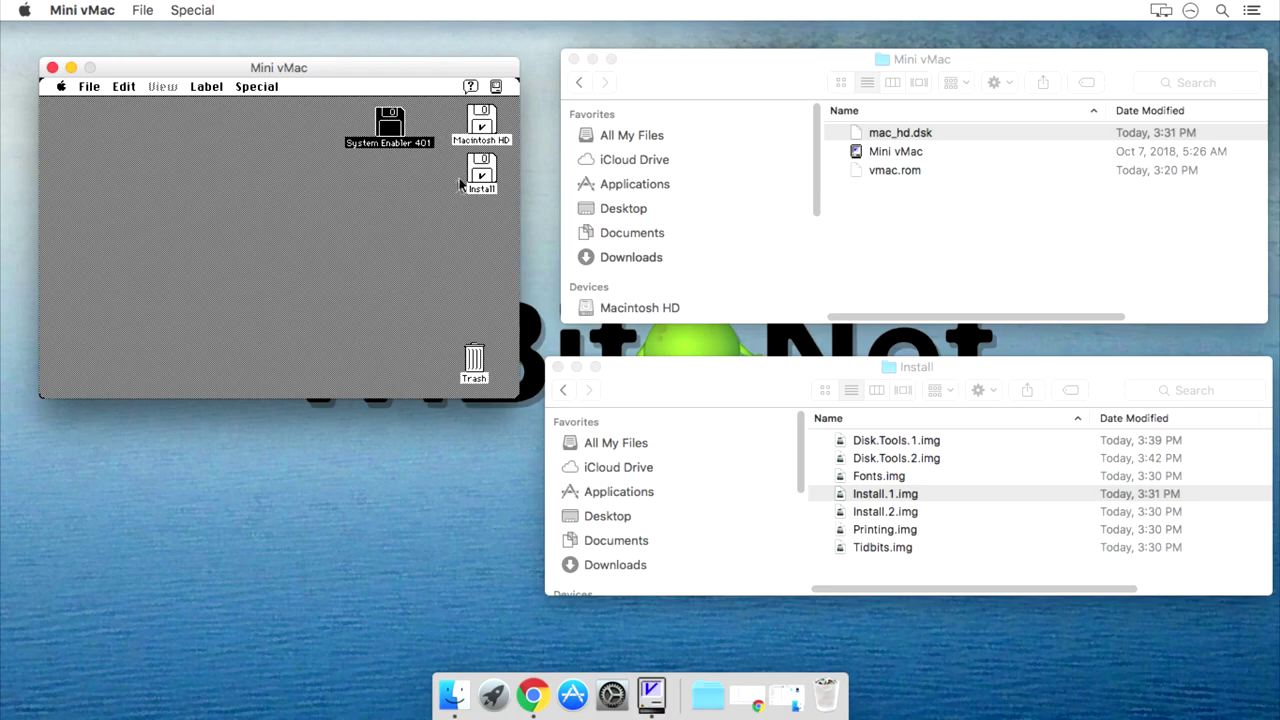
drag(482, 178, 487, 284)
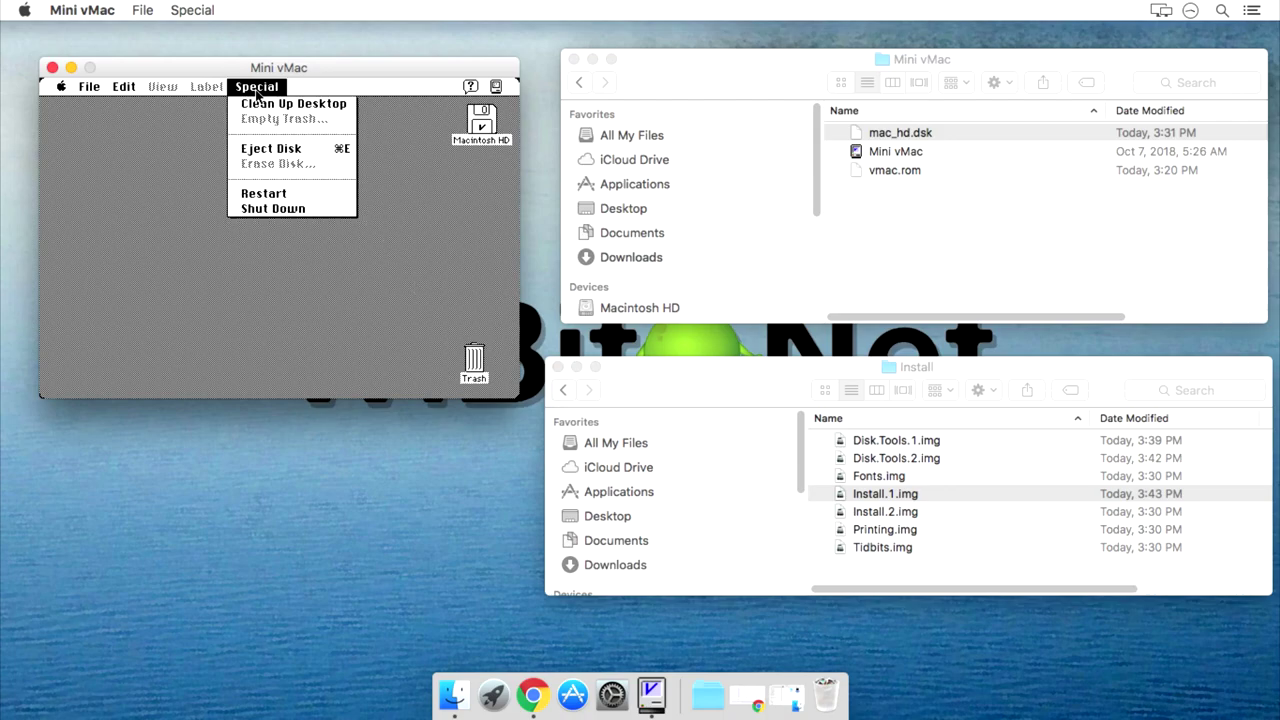
- Shut down the emulated Macintosh and quit Mini vMac
click(298, 210)
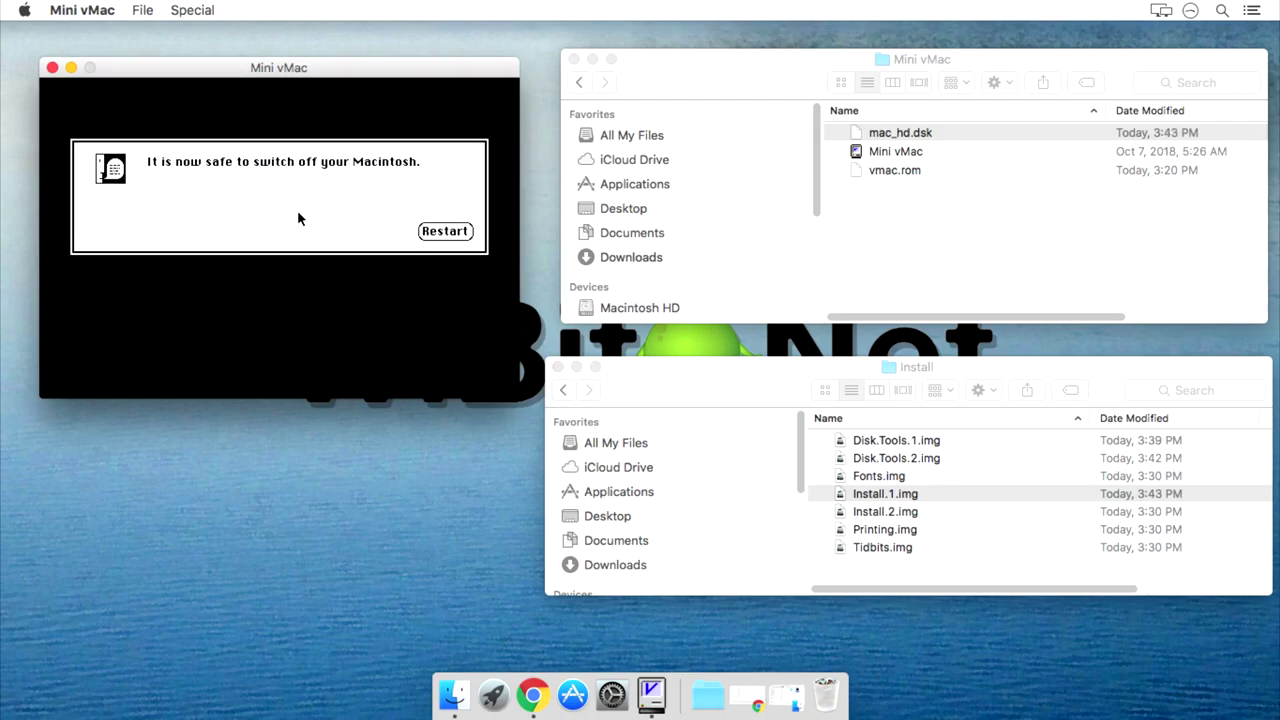
click(440, 232)
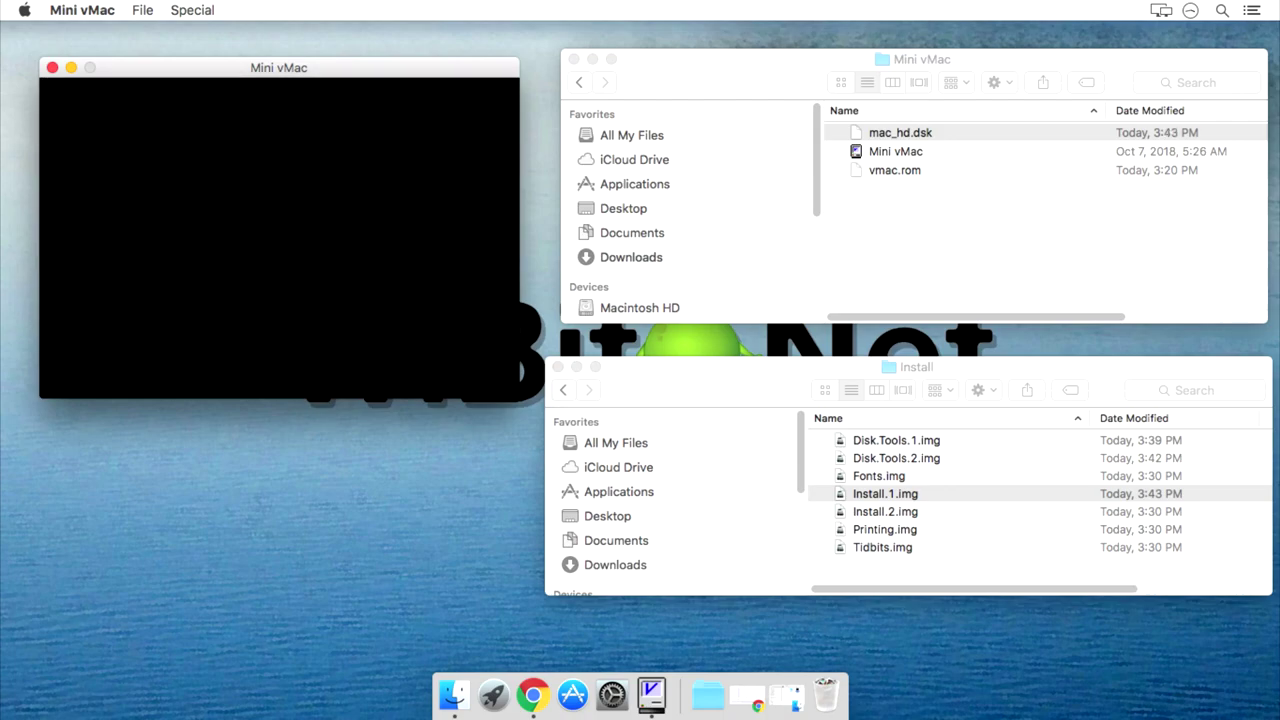
click(64, 12)
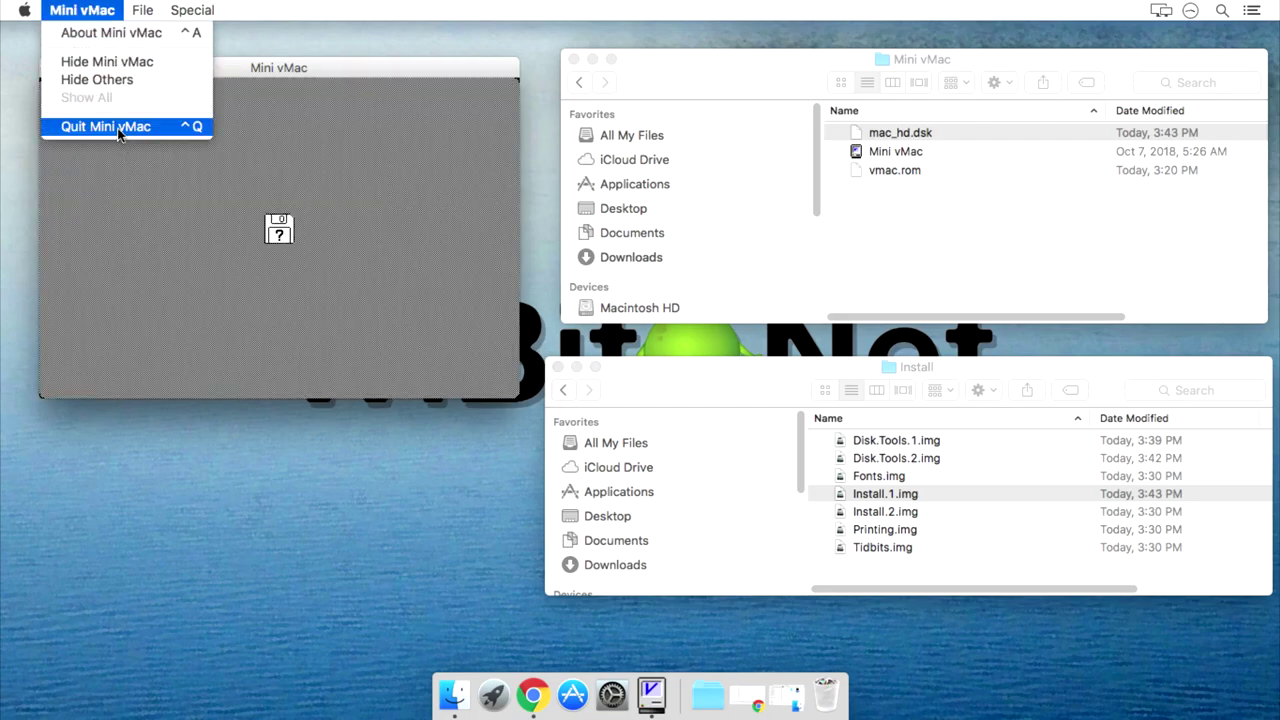
click(117, 128)
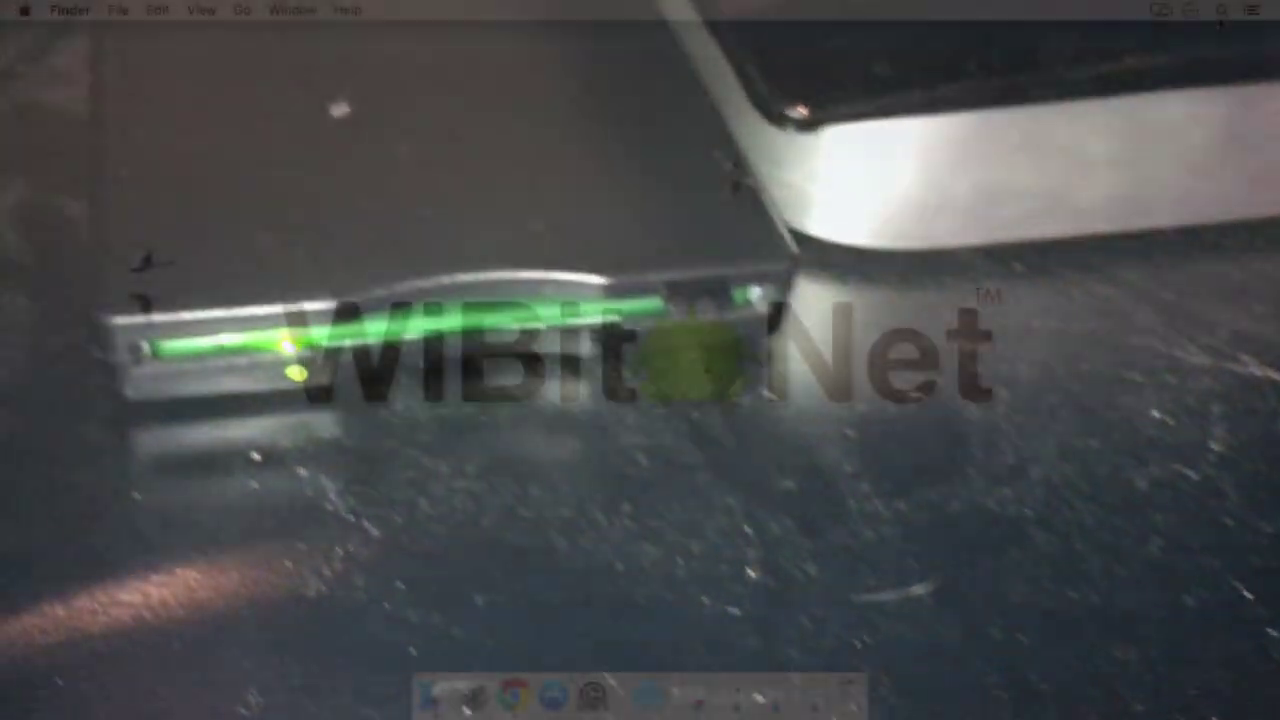
- Search for "term" in Spotlight and open Terminal
click(1222, 10)
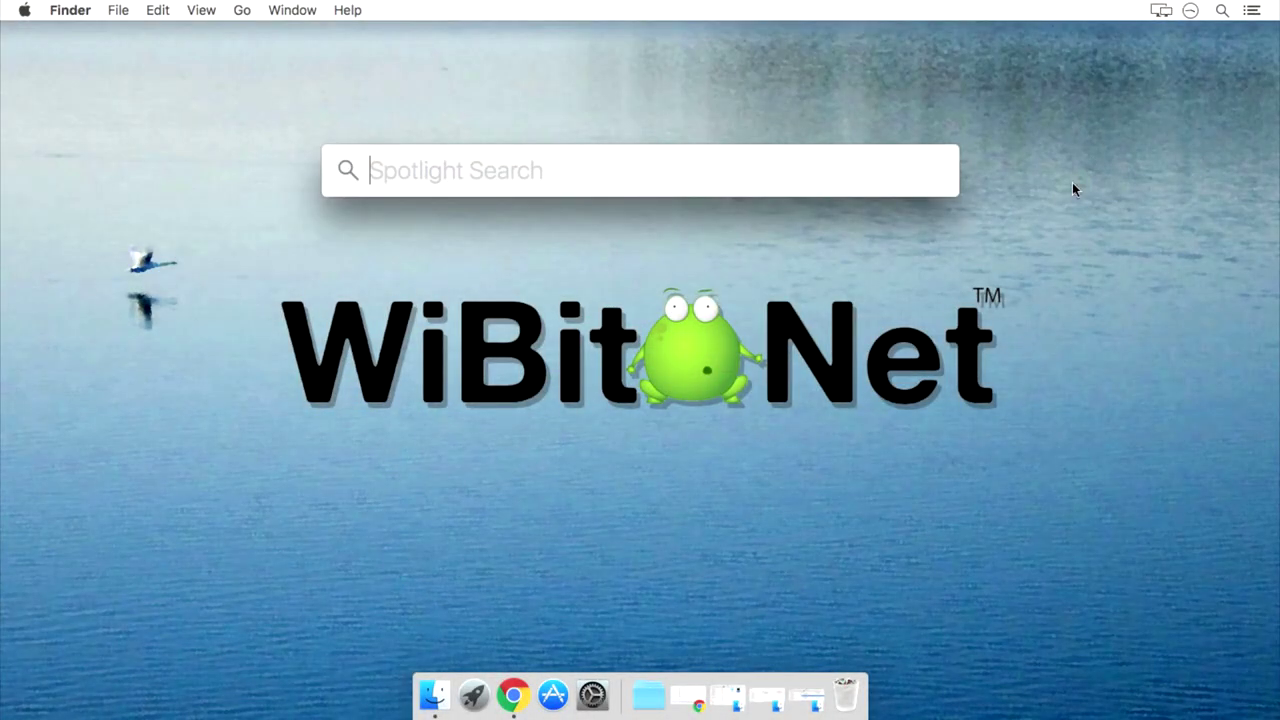
text(term)
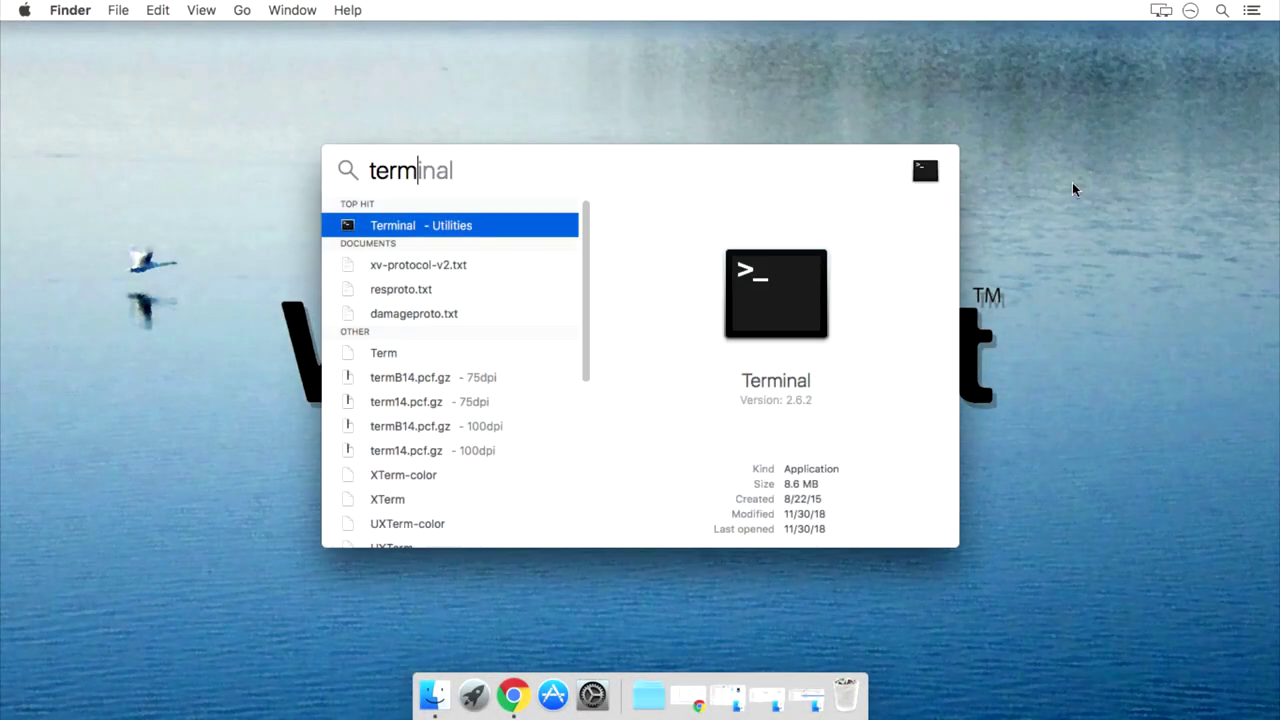
key(Return)
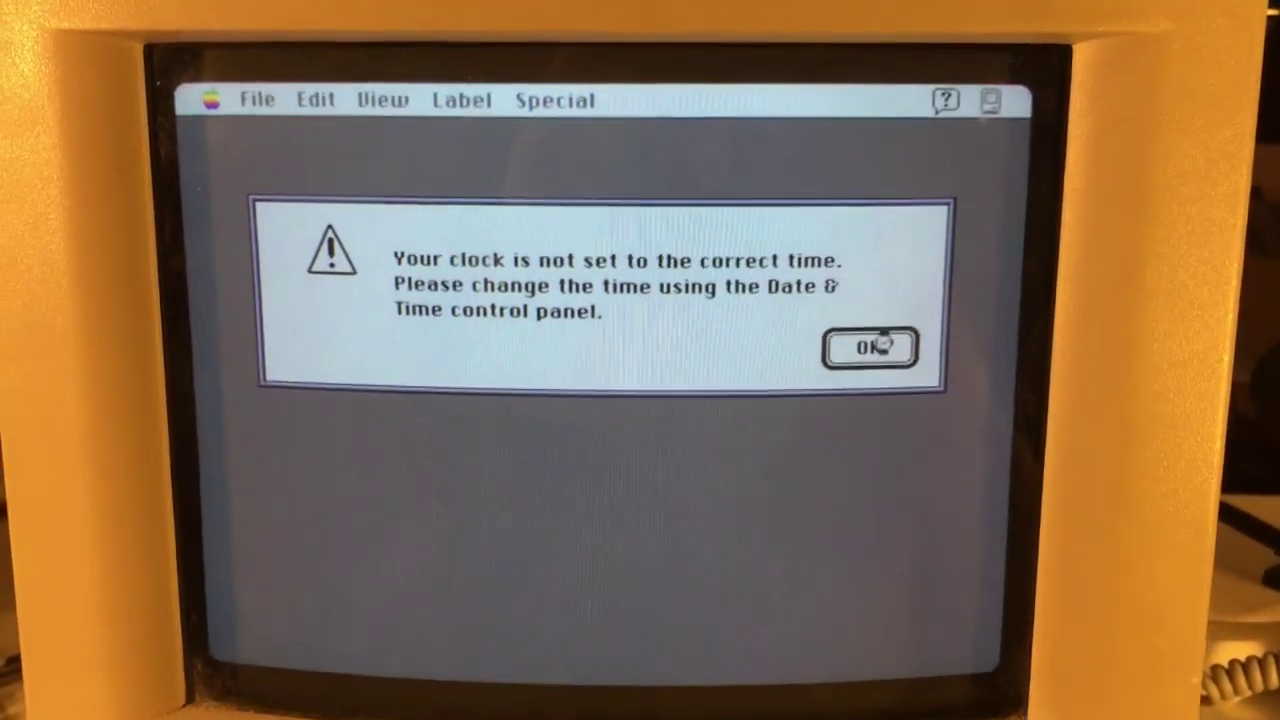
click(866, 331)
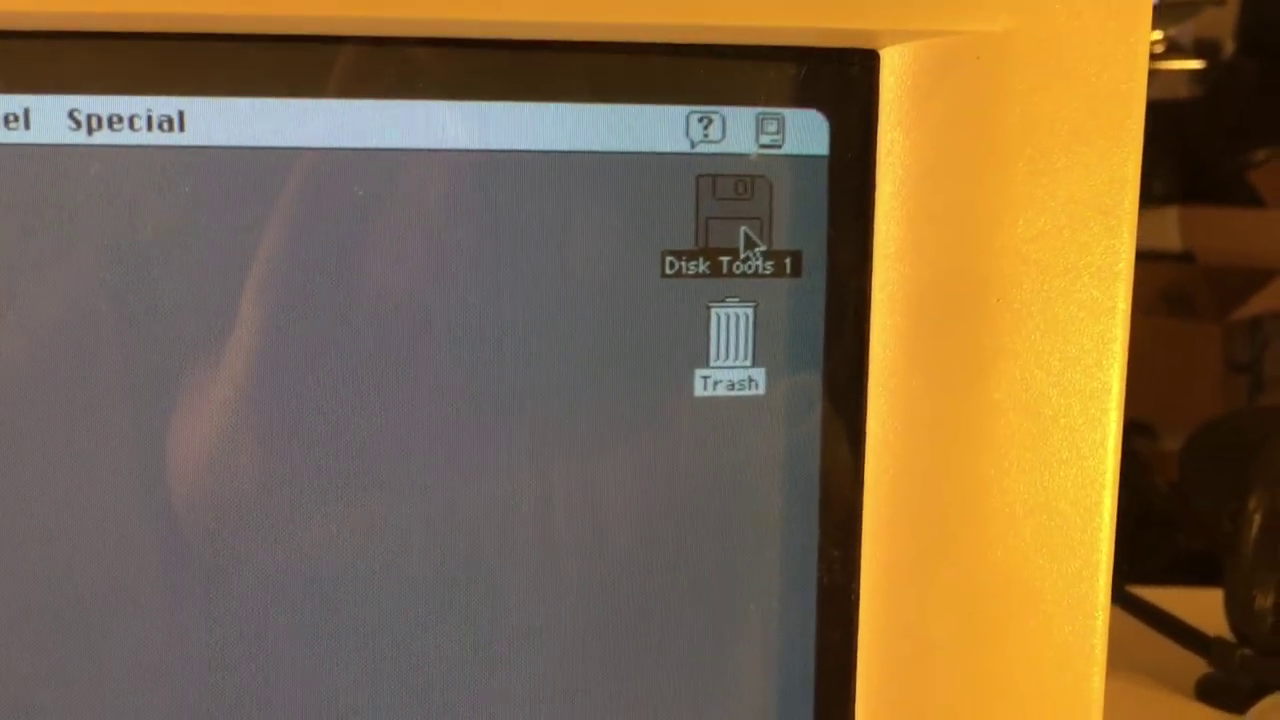
double_click(797, 222)
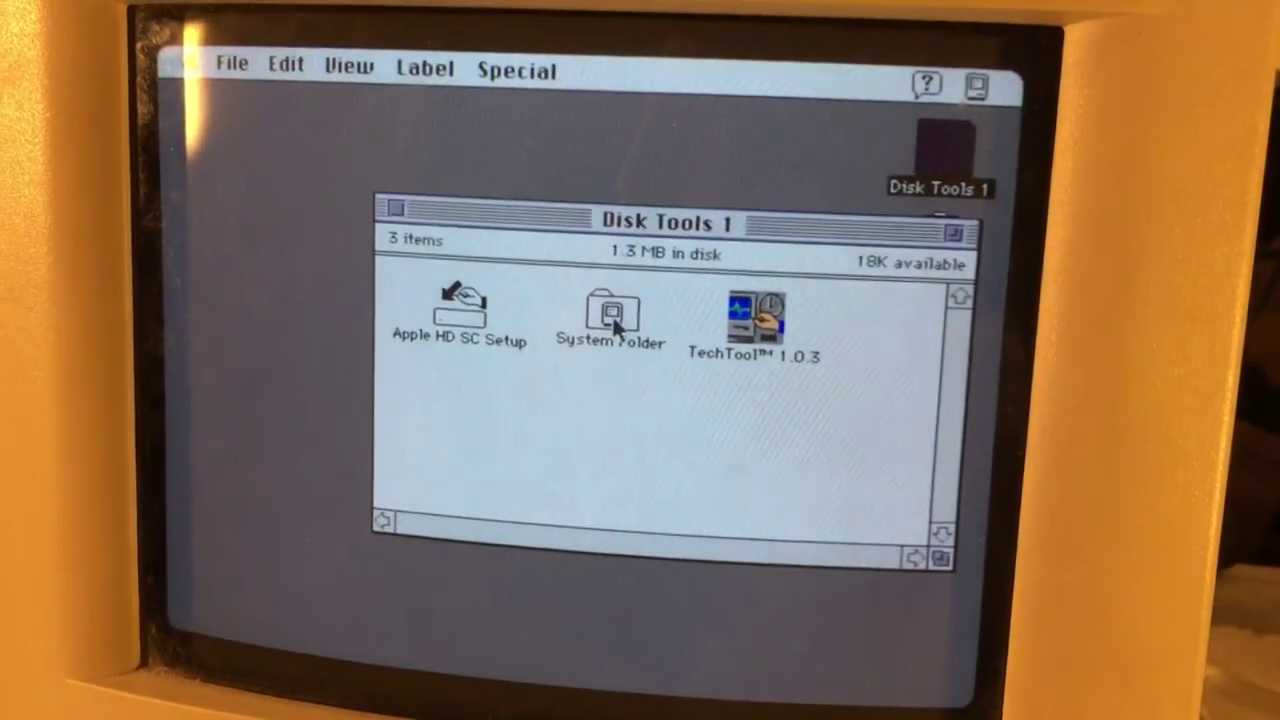
click(613, 318)
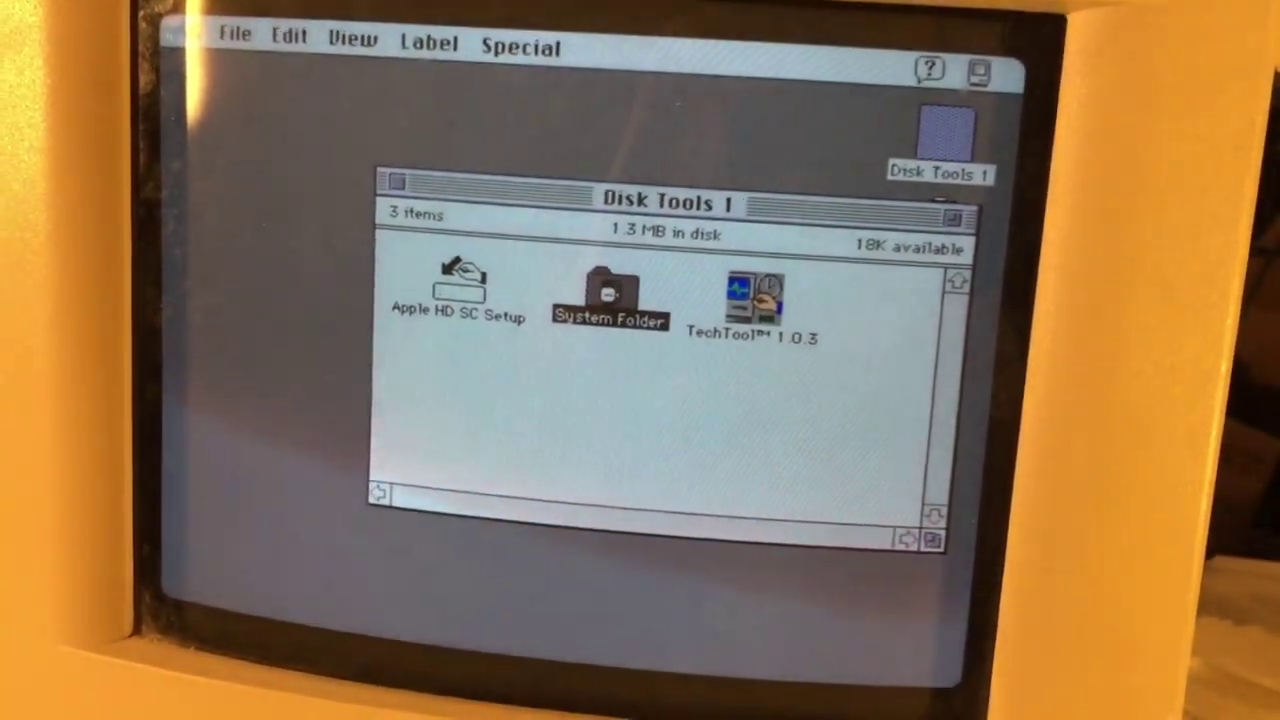
double_click(610, 300)
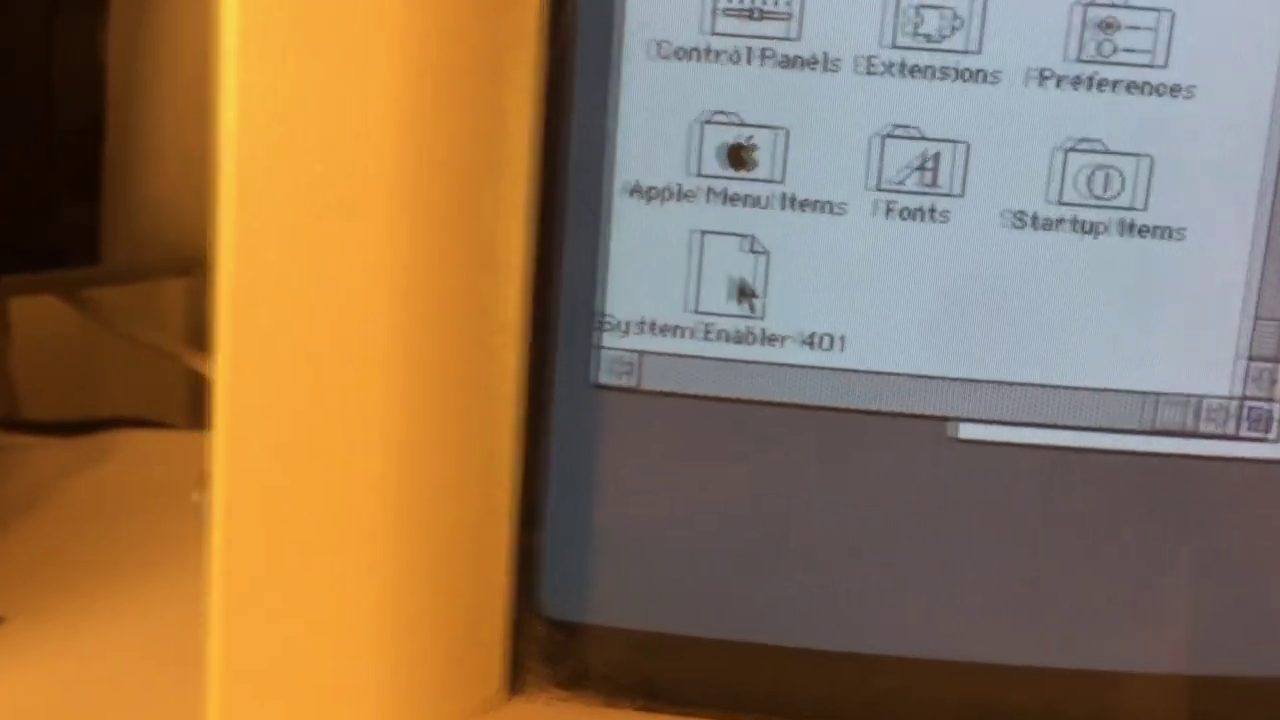
click(660, 320)
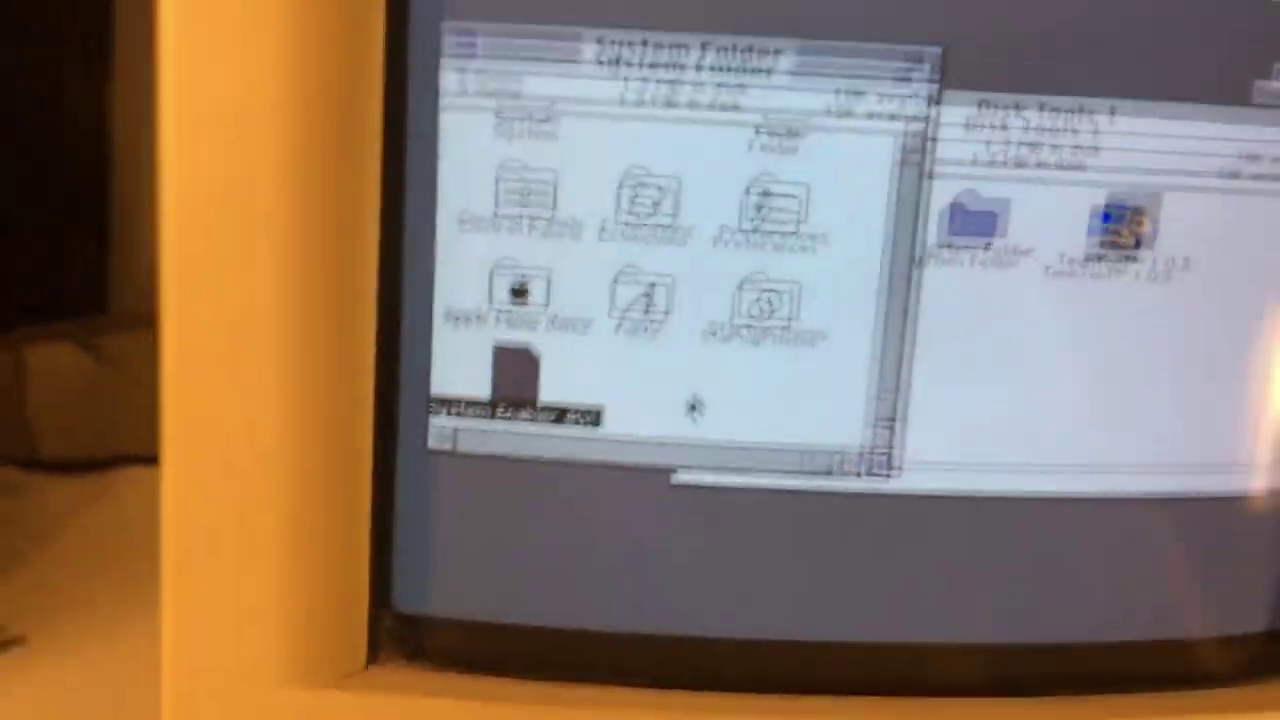
click(850, 372)
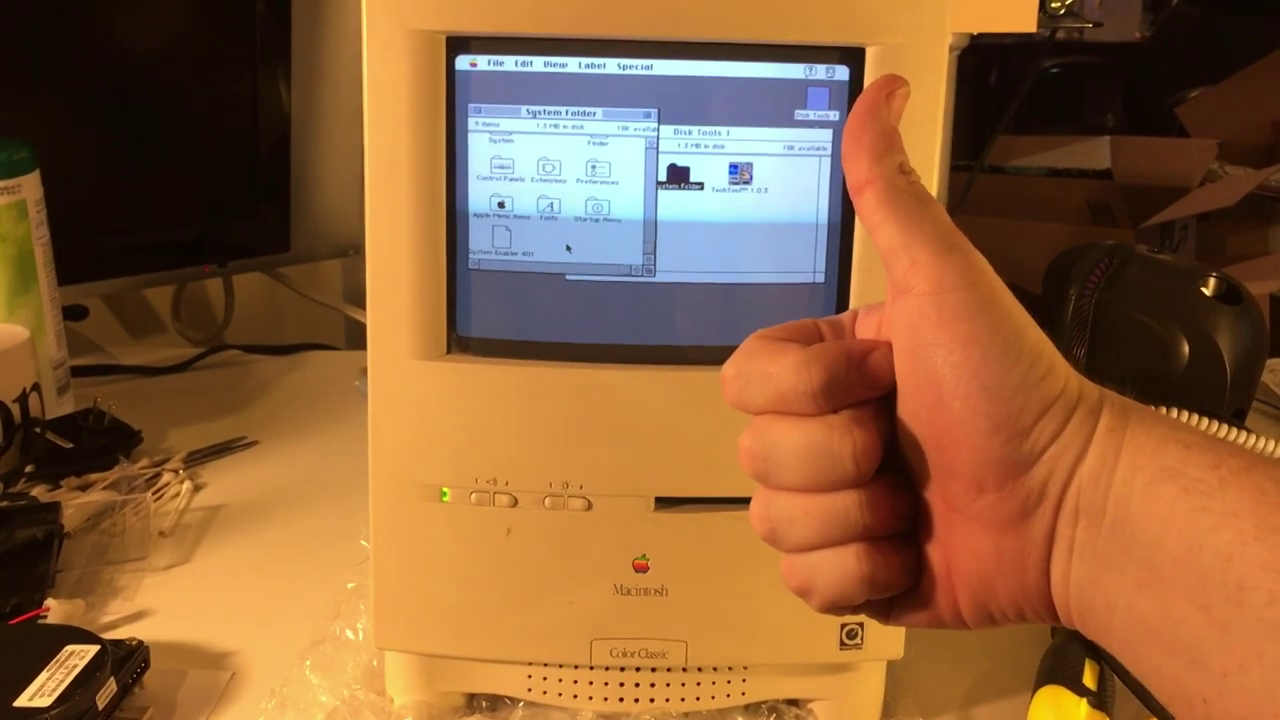